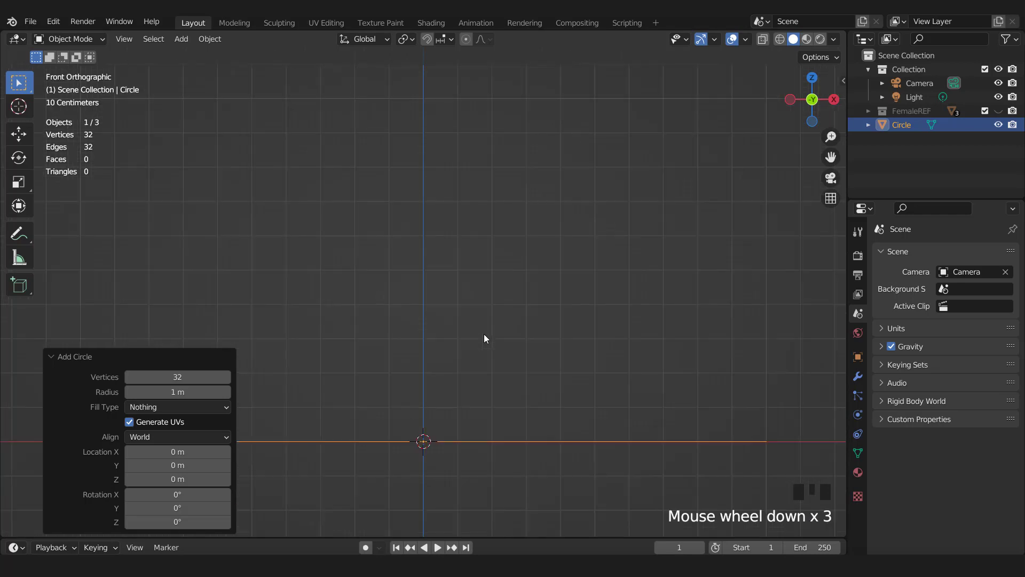
Scale all the circle's vertices along X to about 0.828 in Edit Mode, forming an oval.
key("KP_7")
scroll(485, 336, "down", 3)
scroll(487, 336, "down", 1)
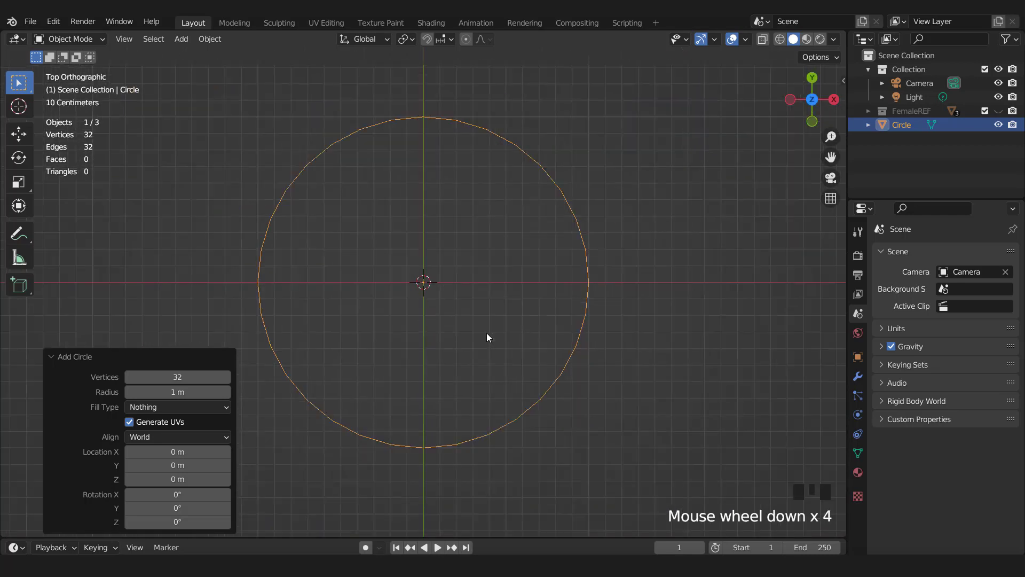
key("Tab")
key("1")
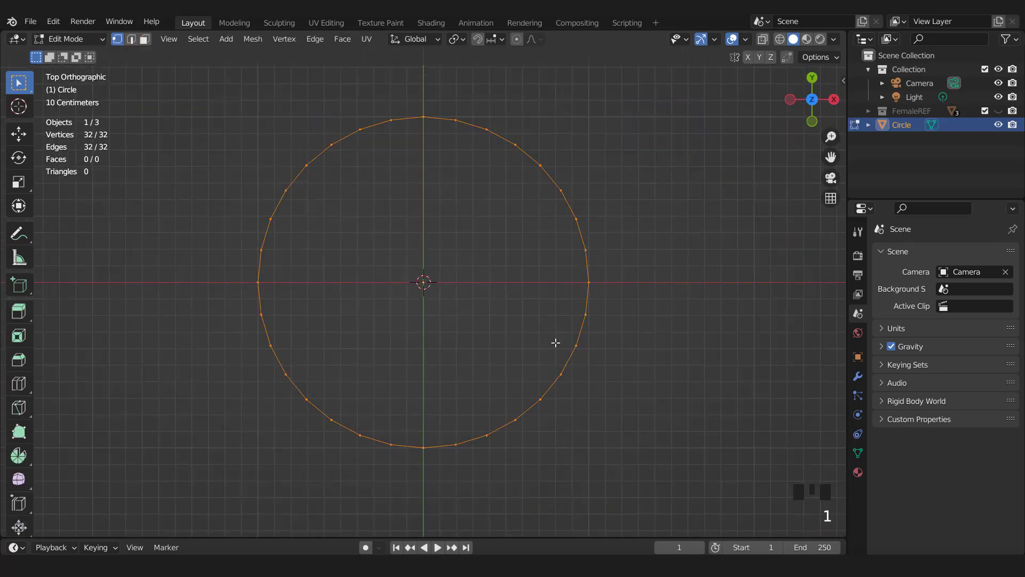
key("s")
key("x")
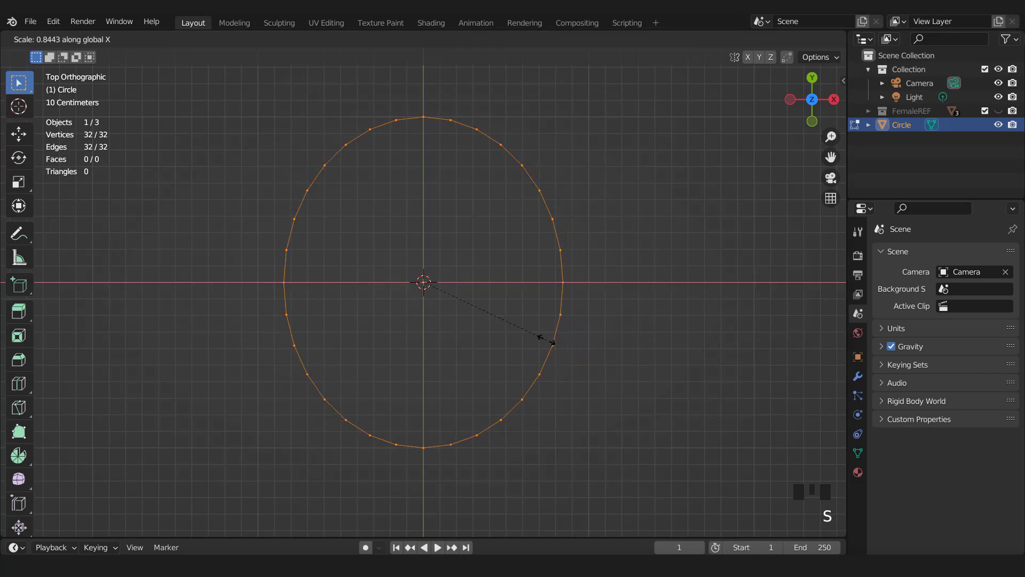
left_click(550, 342)
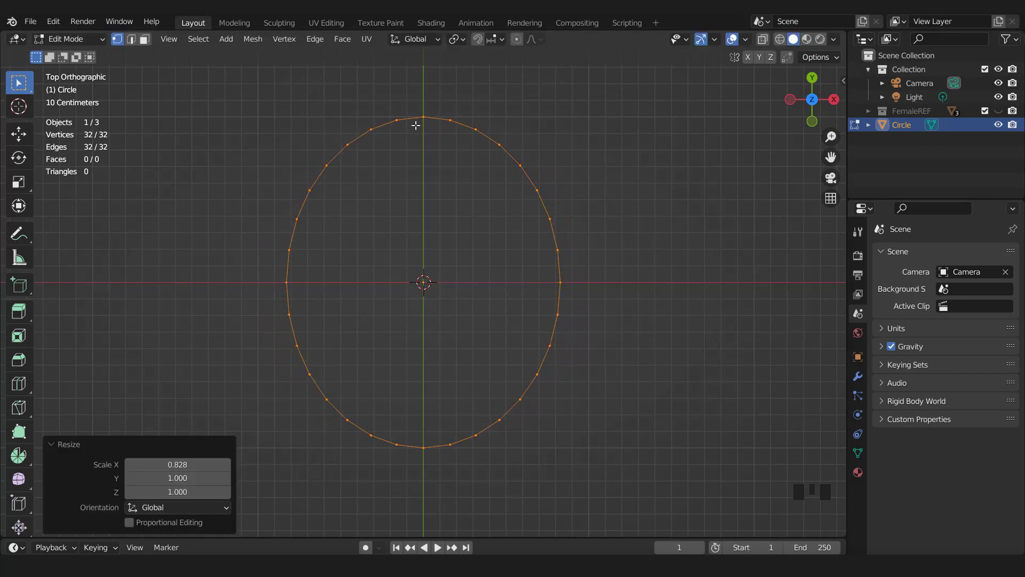
Lower the oval's front and back end vertices about 0.095 m along Z with smooth proportional editing, size 1.331 m.
left_click(416, 125)
left_click(424, 444, "shift")
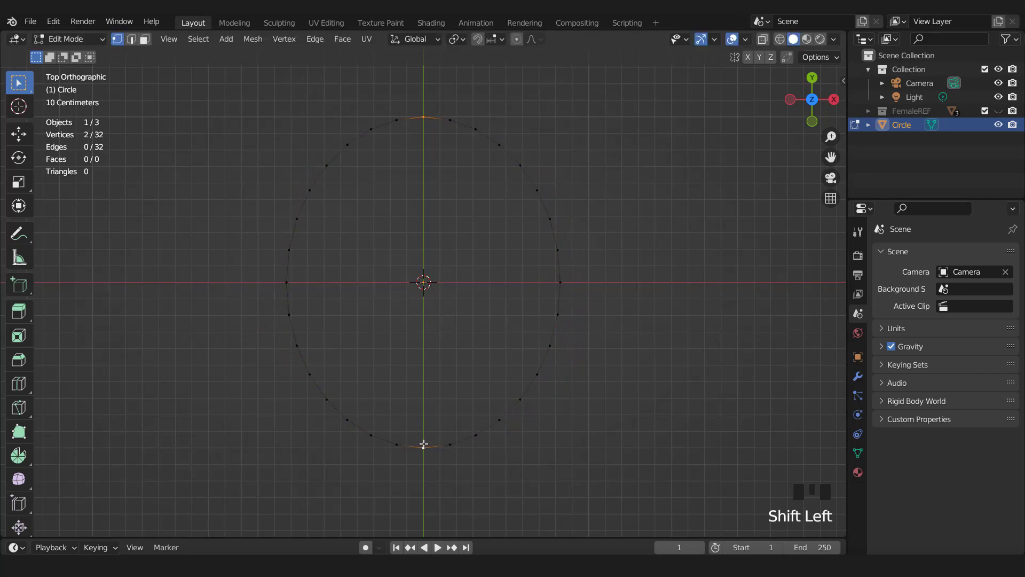
key("KP_3")
left_click(516, 39)
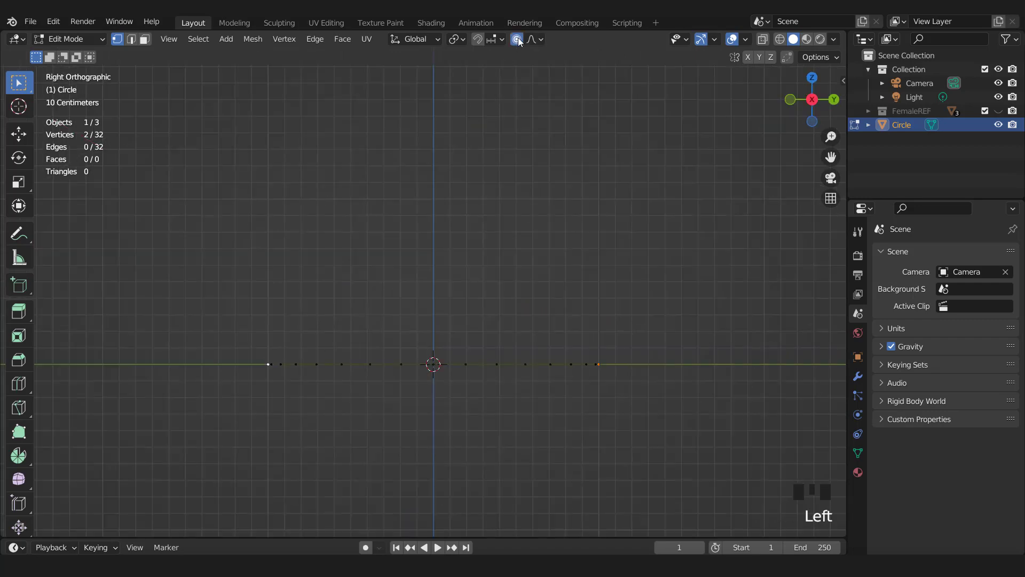
scroll(517, 197, "down", 3)
key("g")
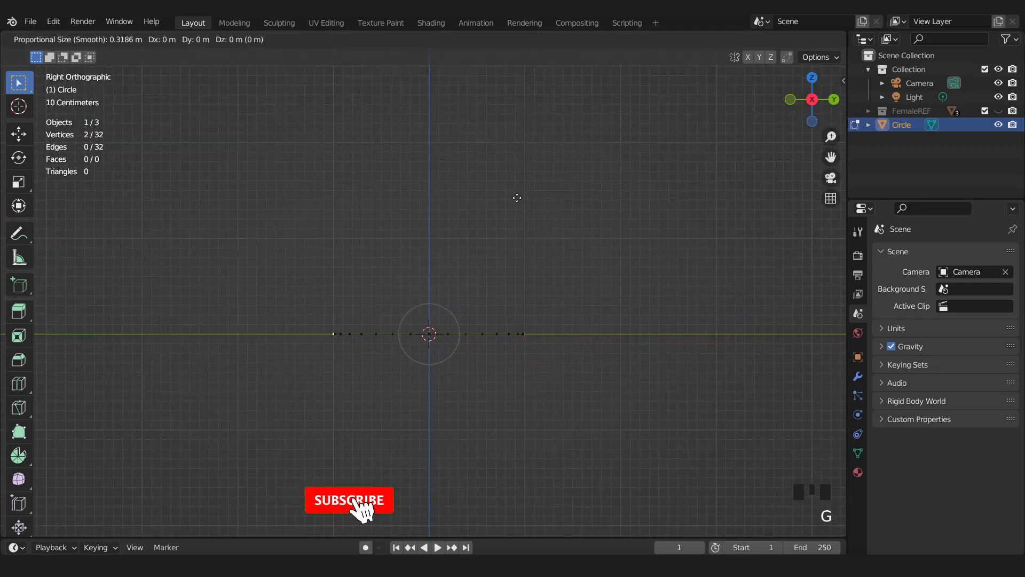
scroll(516, 197, "down", 20)
scroll(516, 197, "down", 3)
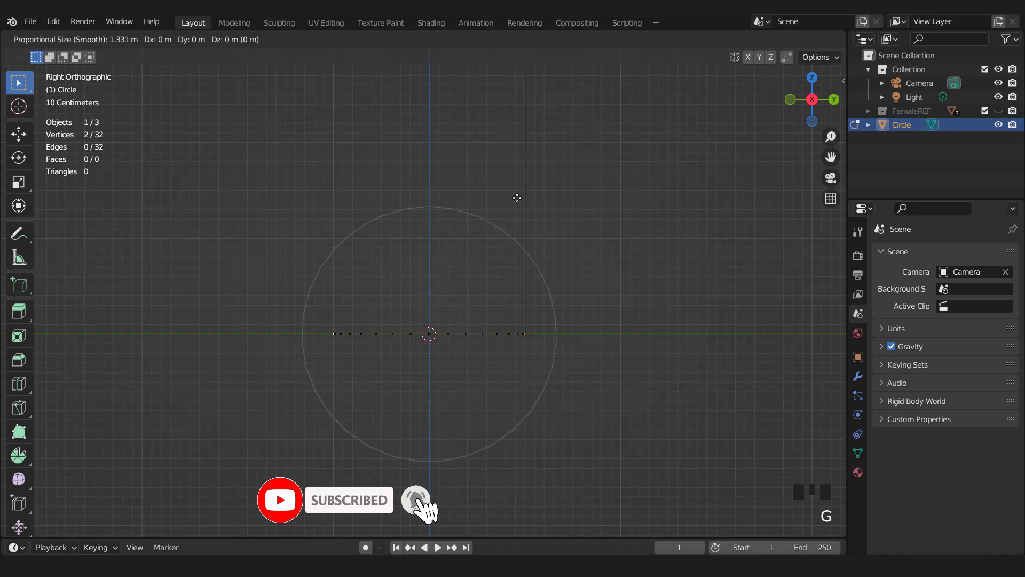
key("z")
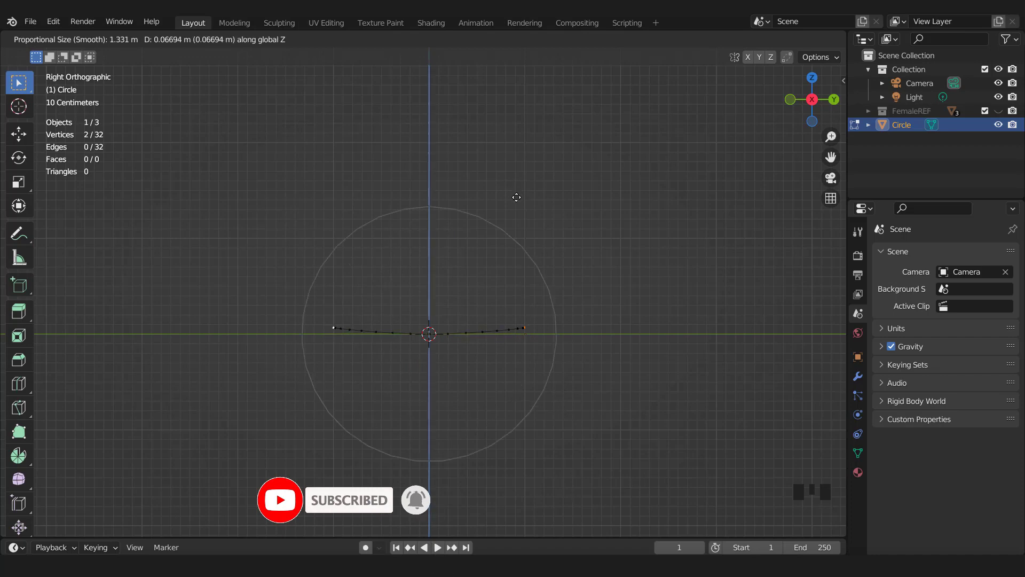
left_click(516, 207)
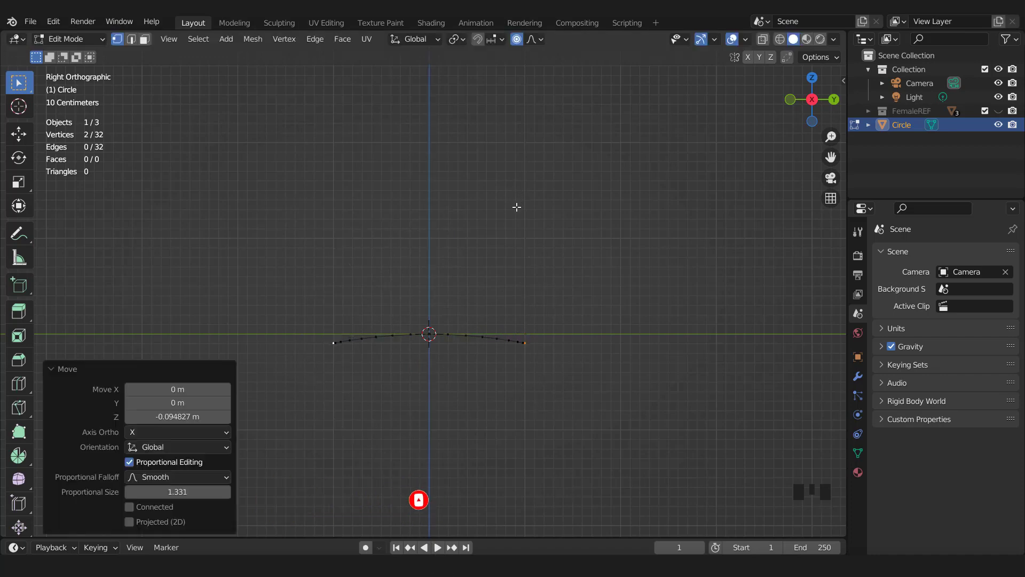
left_click(516, 39)
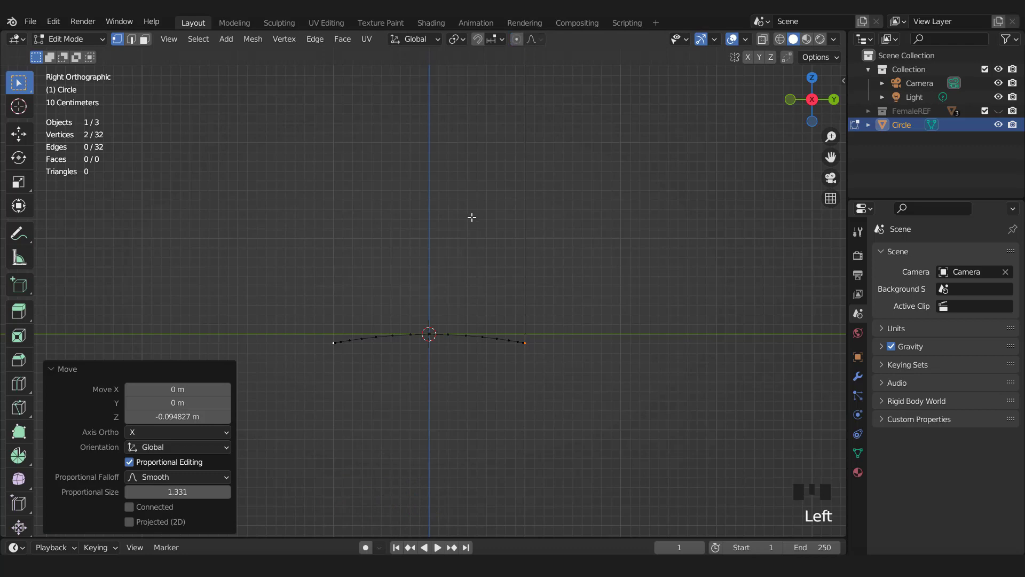
Extrude the entire curved oval ring upward about 0.629 m along Z.
key("a")
key("KP_Decimal")
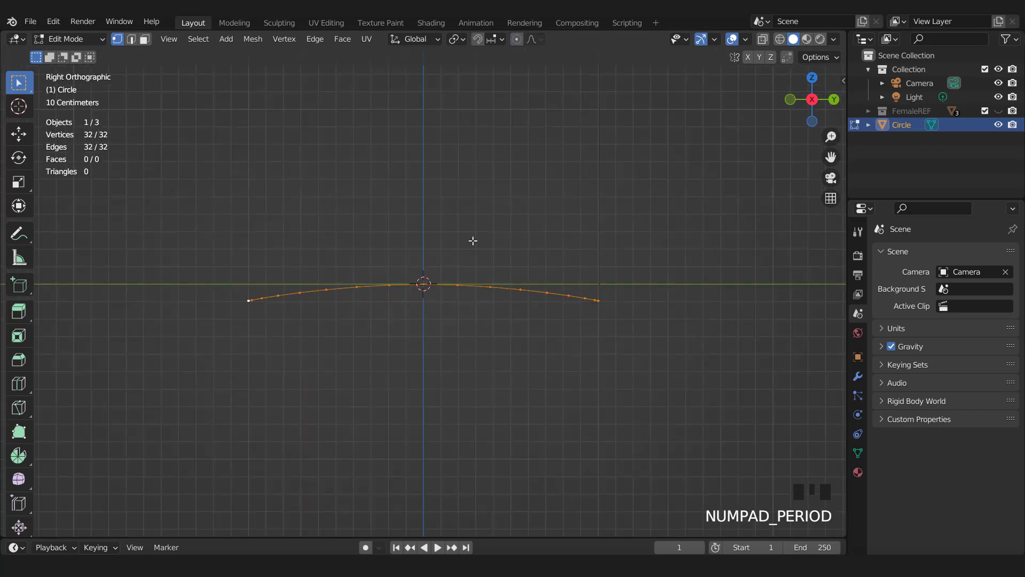
key("e")
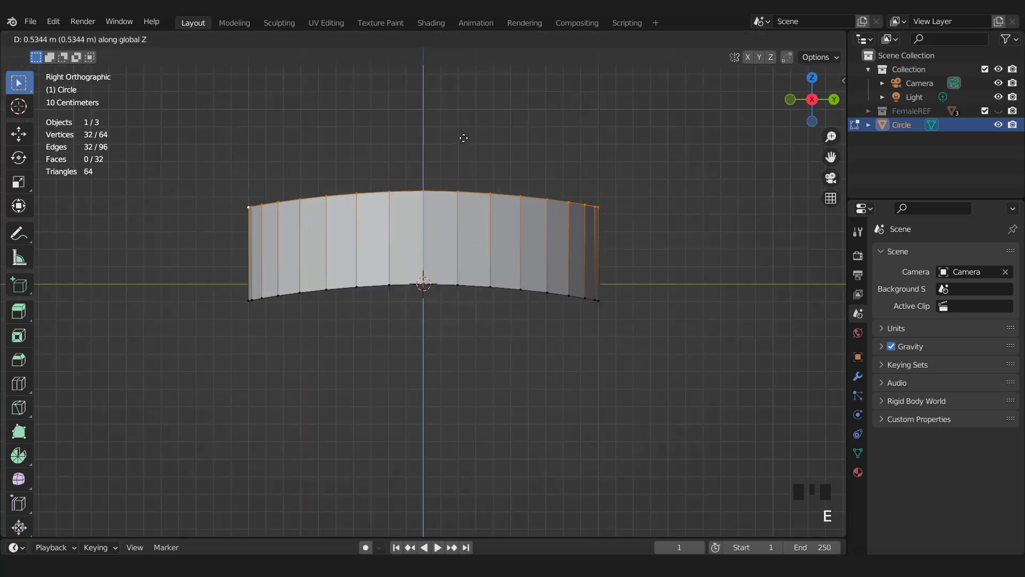
left_click(462, 130)
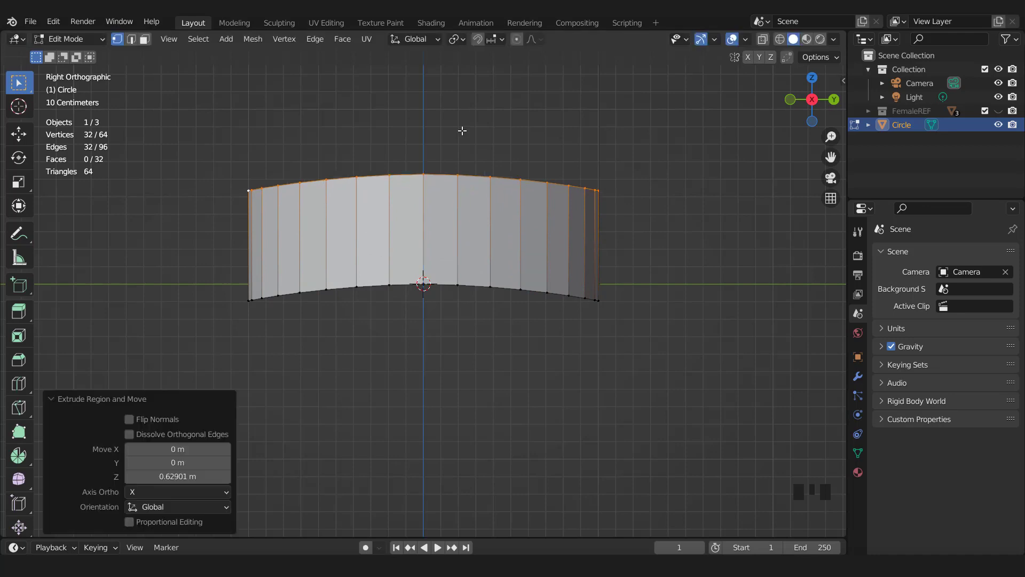
Scale the extruded upper ring uniformly to about 0.893 to taper the band inward.
key("KP_Home")
key("s")
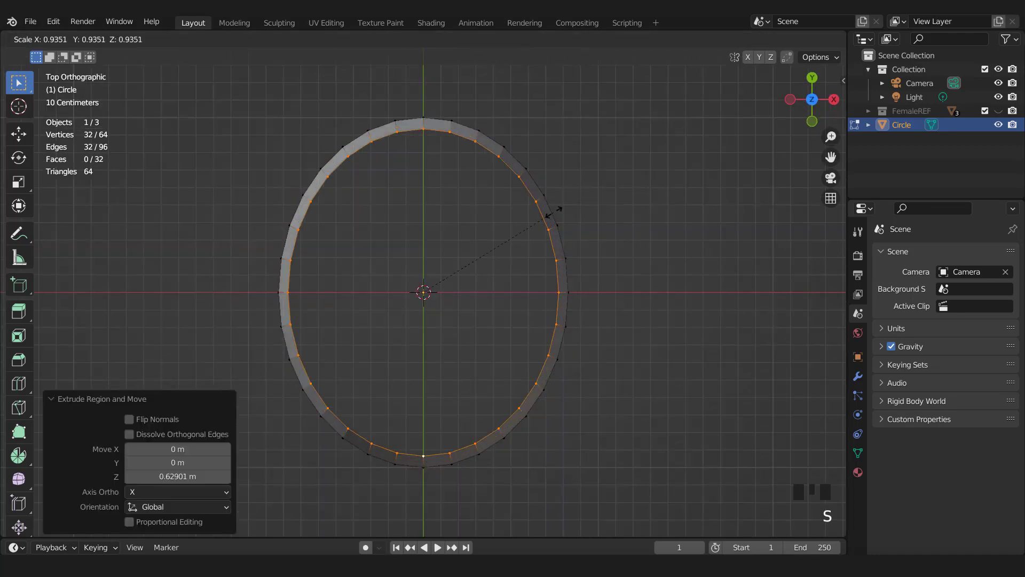
left_click(545, 211)
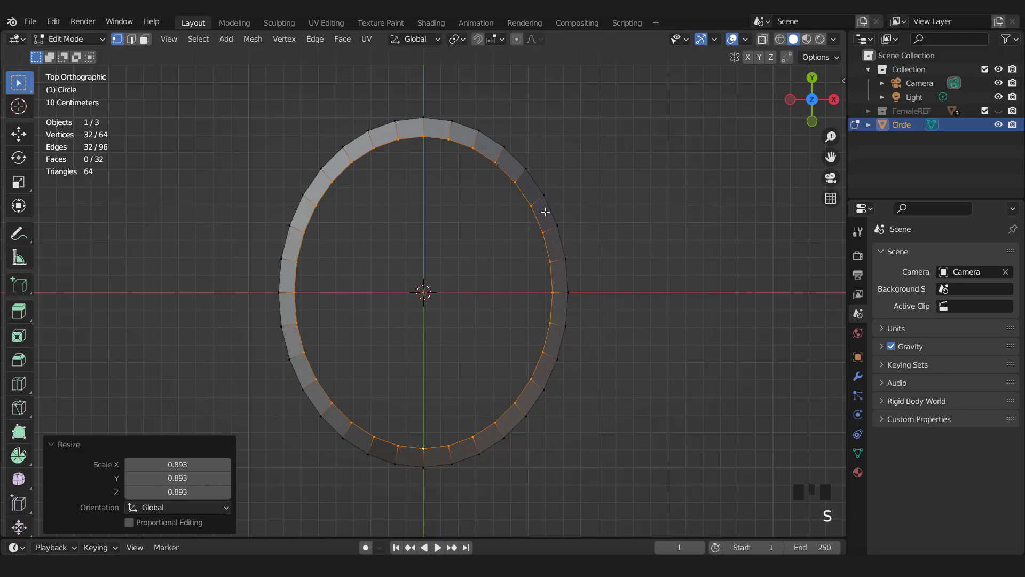
Invert the selection and hide the band's lower ring, leaving only the upper ring.
key("KP_Next")
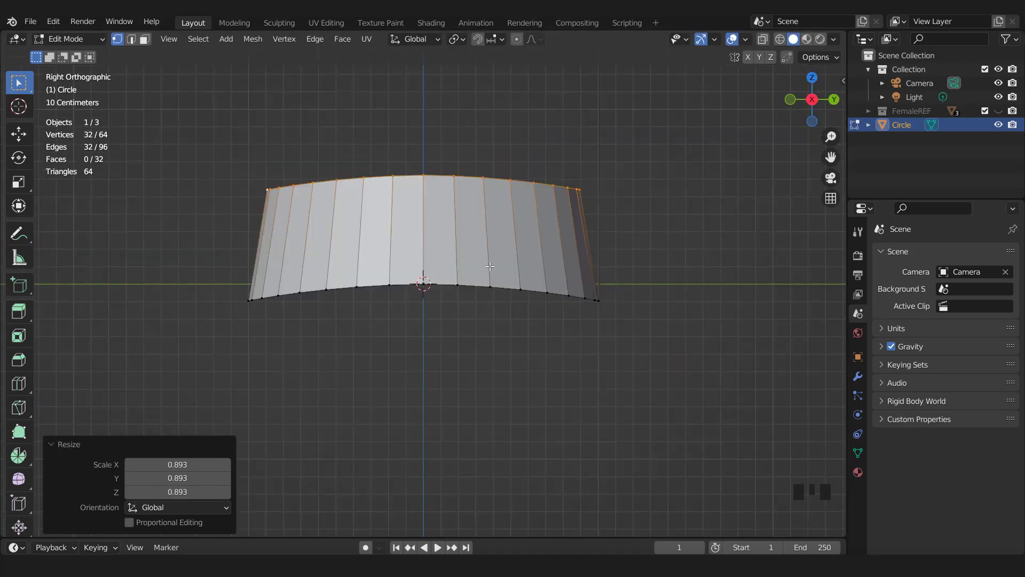
middle_click_drag(488, 260, 505, 280)
scroll(507, 281, "up", 1)
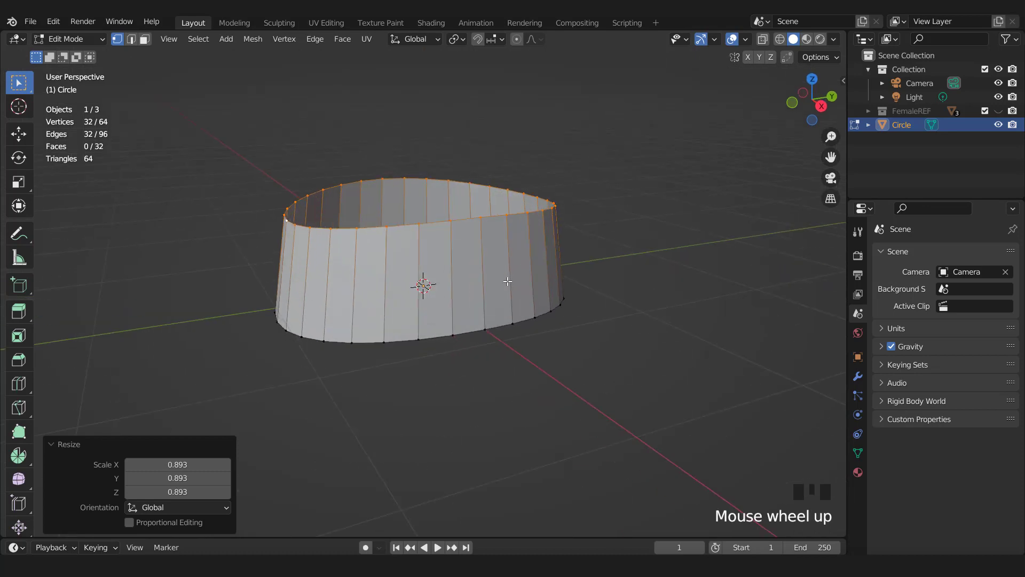
key("ctrl+i")
key("h")
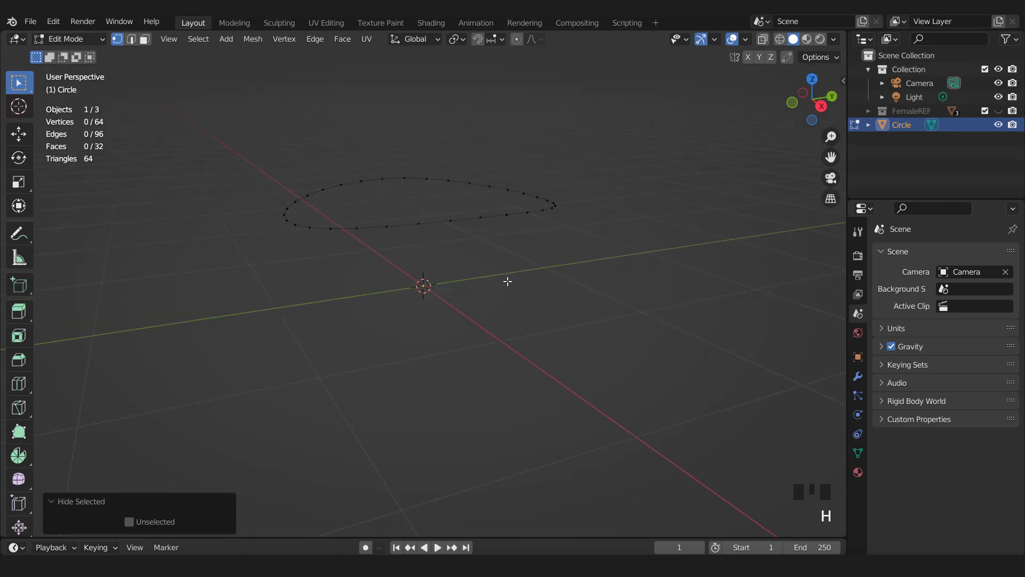
Select the upper ring's front and back end vertices and enable proportional editing.
key("KP_3")
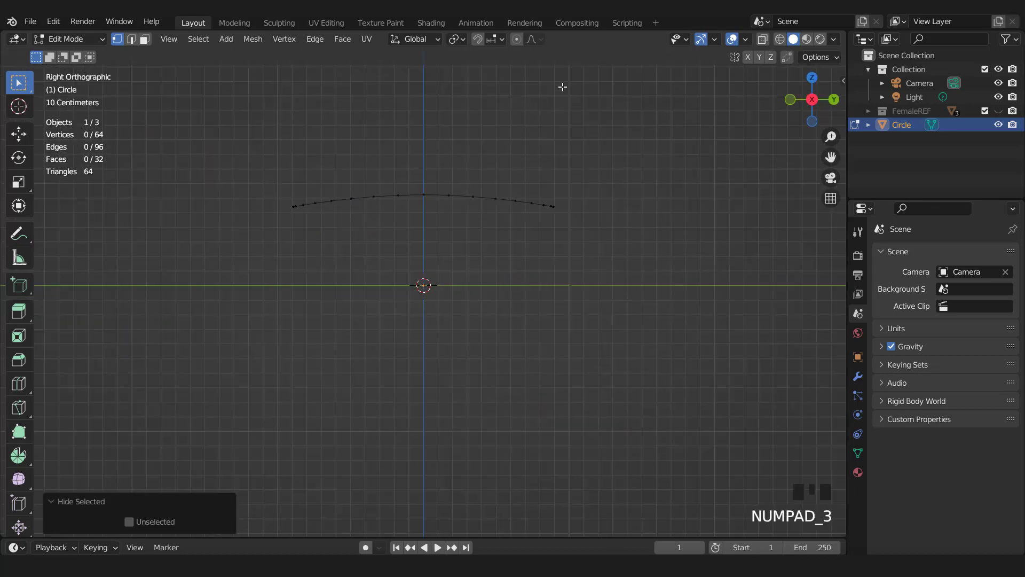
key("KP_7")
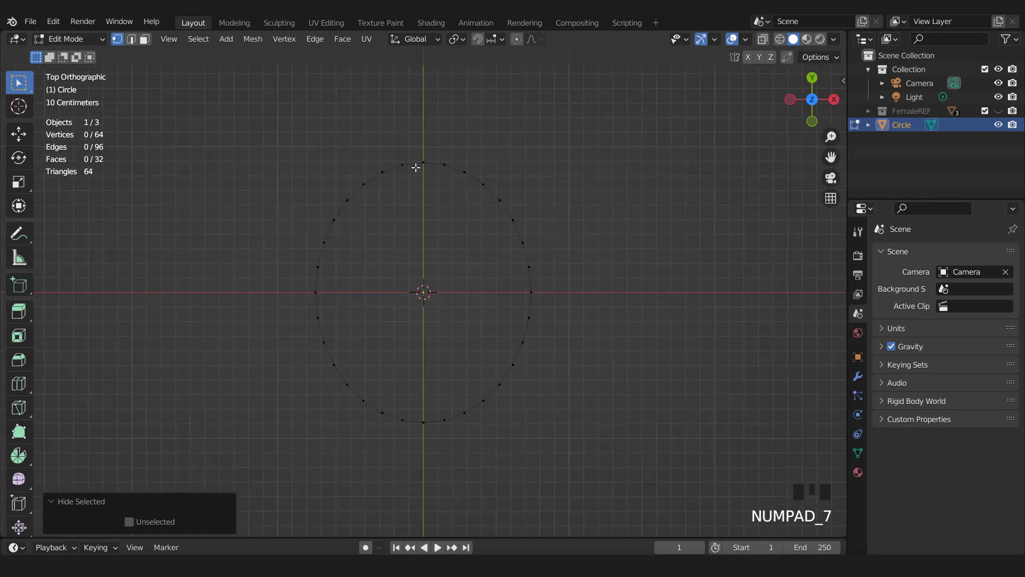
left_click(422, 162)
left_click(420, 419, "shift")
key("KP_3")
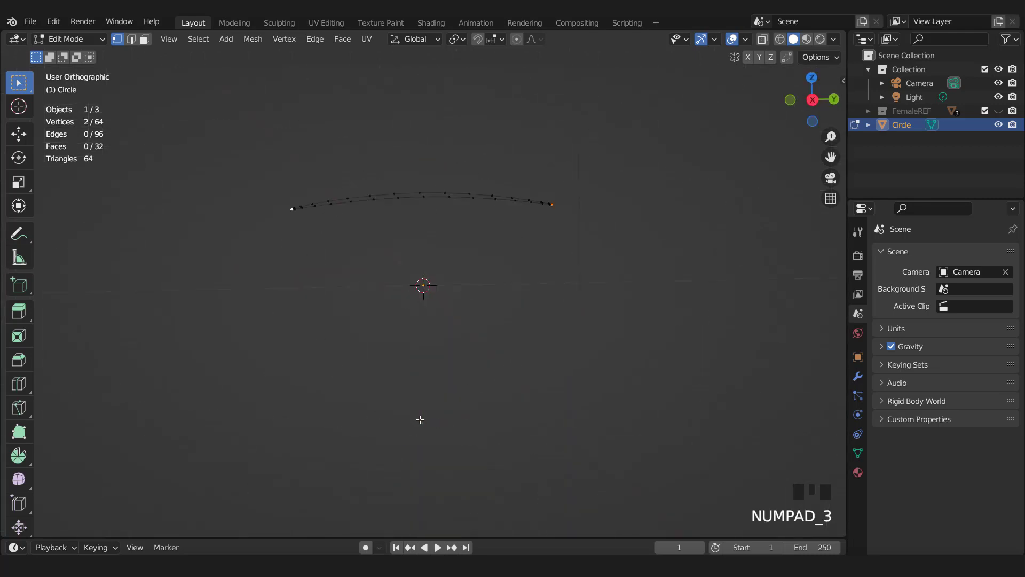
left_click(516, 40)
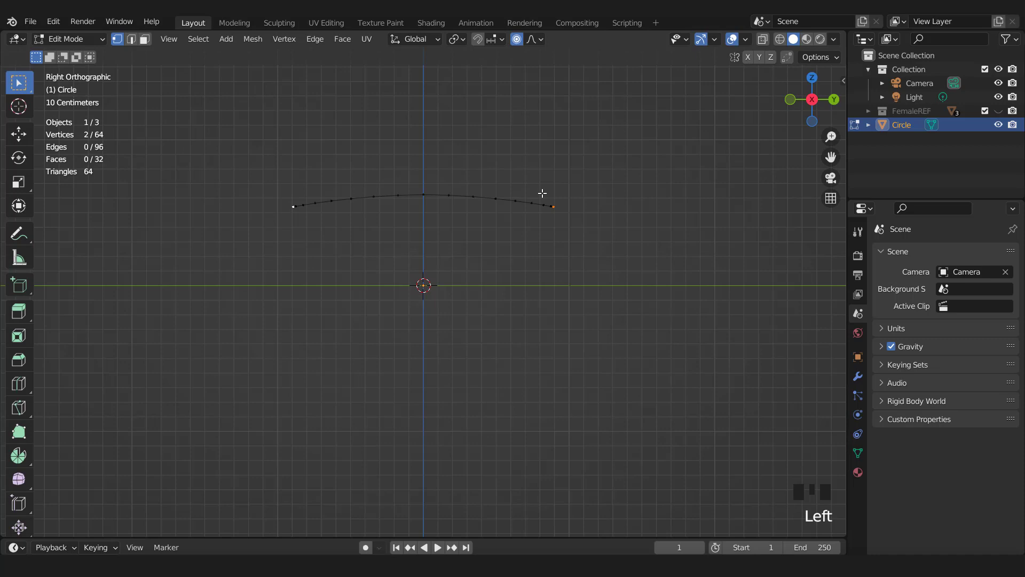
key("g")
scroll(542, 192, "down", 1)
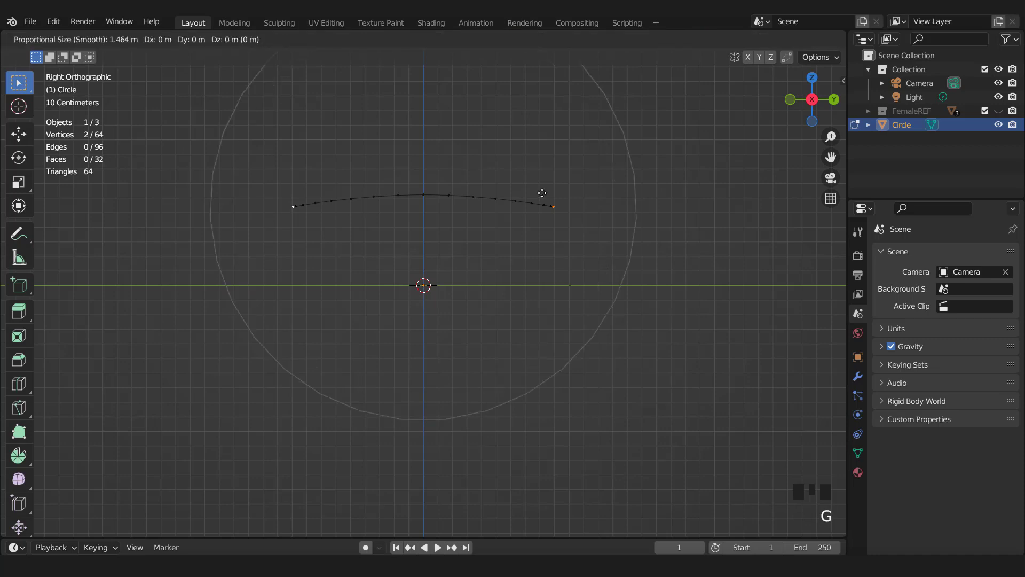
key("z")
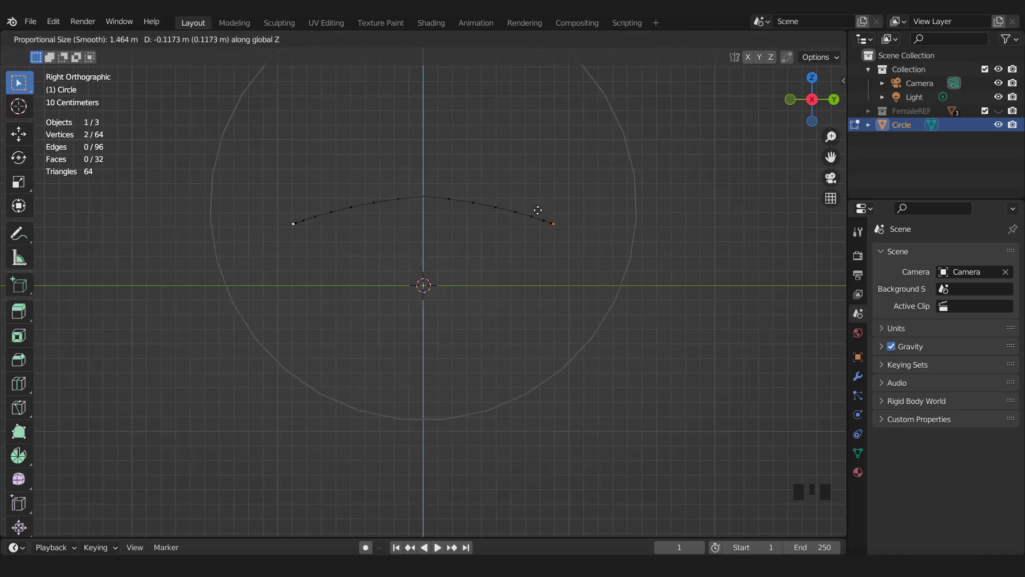
key("Escape")
Lower the upper ring's front and back vertices about 0.187 m along Z with smooth proportional editing, size 1.1 m.
key("g")
scroll(538, 210, "up", 3)
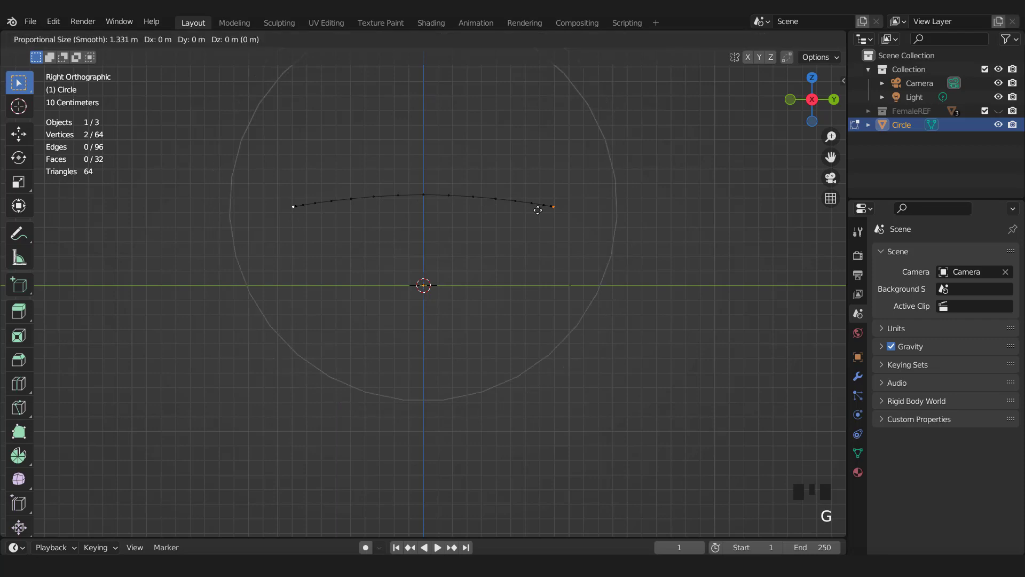
key("z")
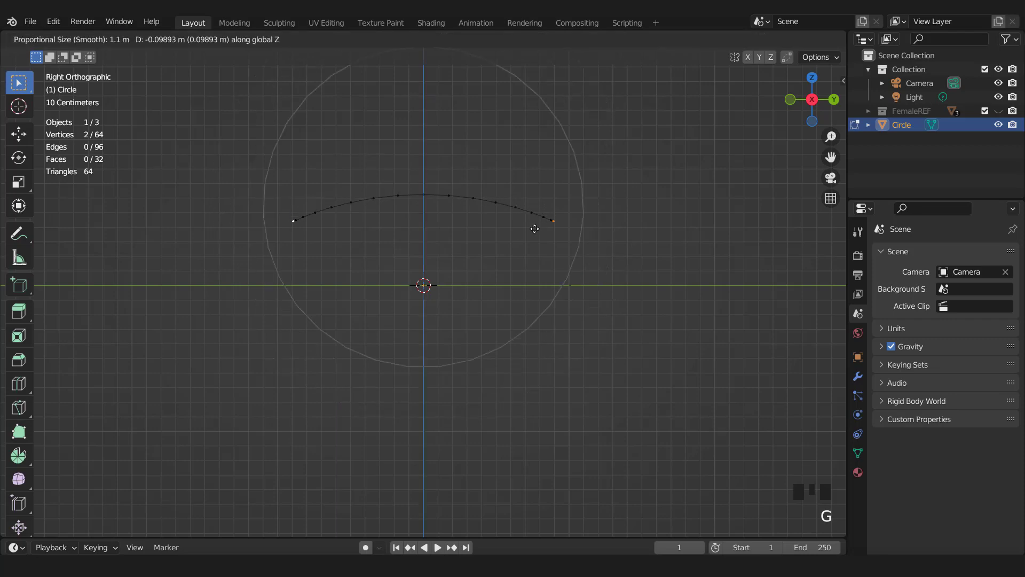
left_click(534, 237)
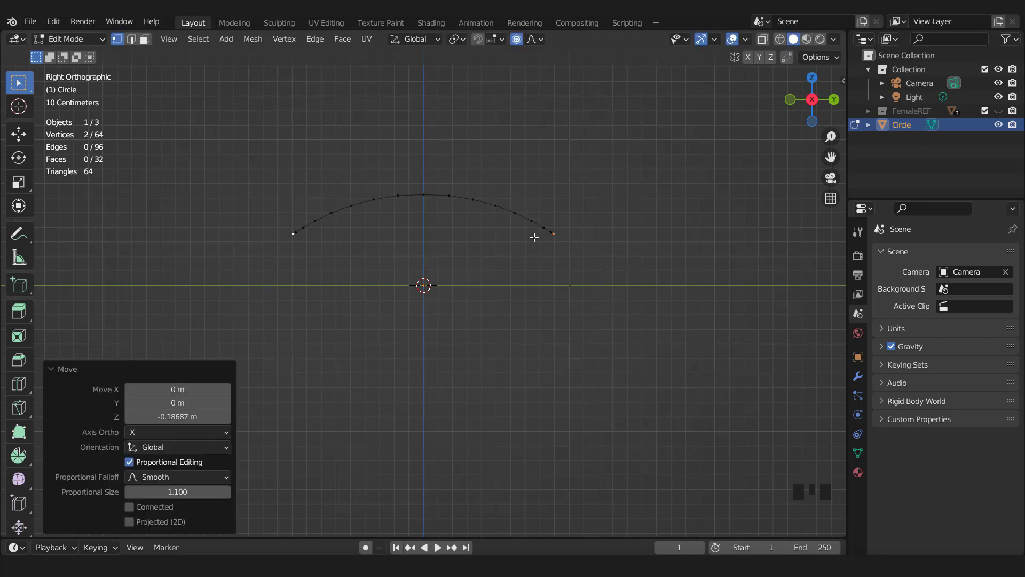
Reveal the hidden geometry and select the band's whole upper edge loop in edge select mode.
key("alt+h")
middle_click_drag(501, 234, 489, 258)
key("KP_1")
scroll(489, 258, "up", 2)
key("2")
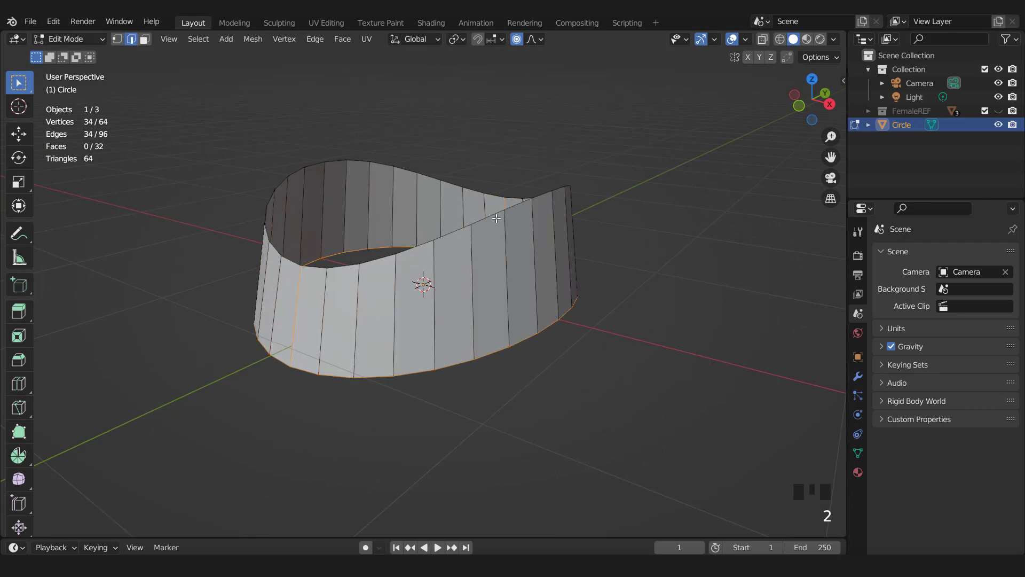
left_click(496, 218)
double_click(496, 218)
key("KP_3")
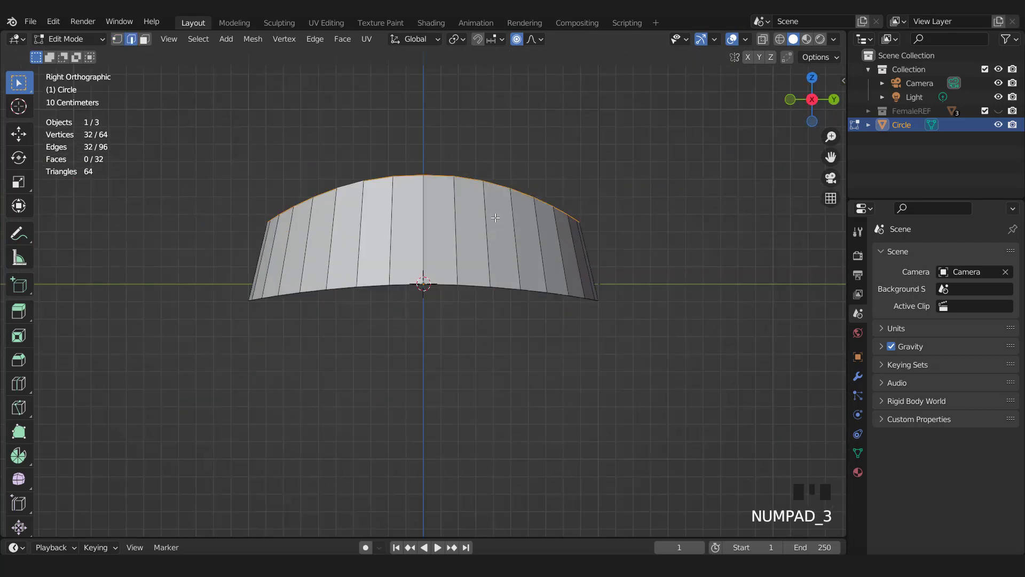
key("g")
key("z")
right_click(489, 212)
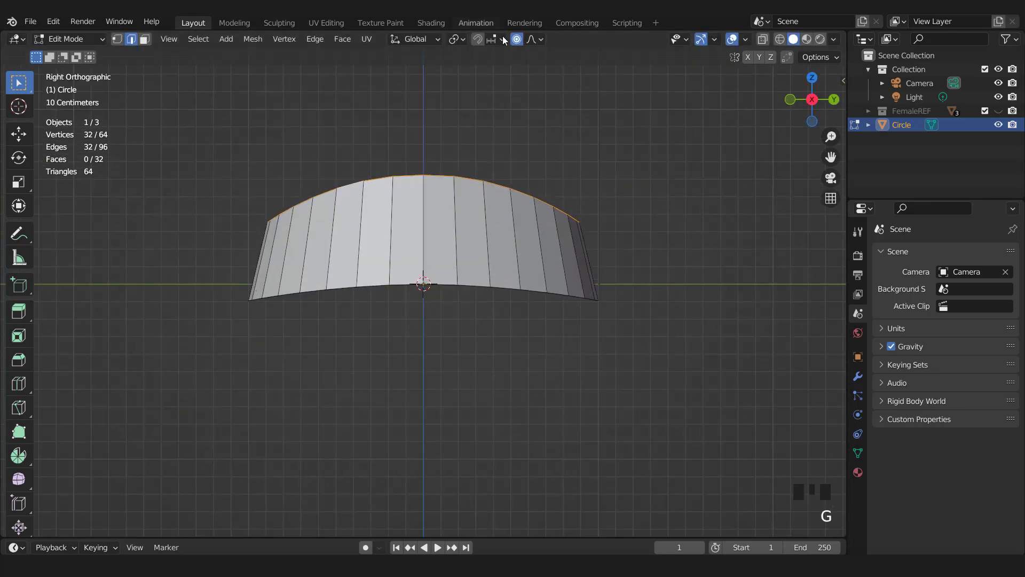
Disable proportional editing and raise the upper edge loop about 0.052 m along Z.
left_click(516, 39)
key("g")
key("z")
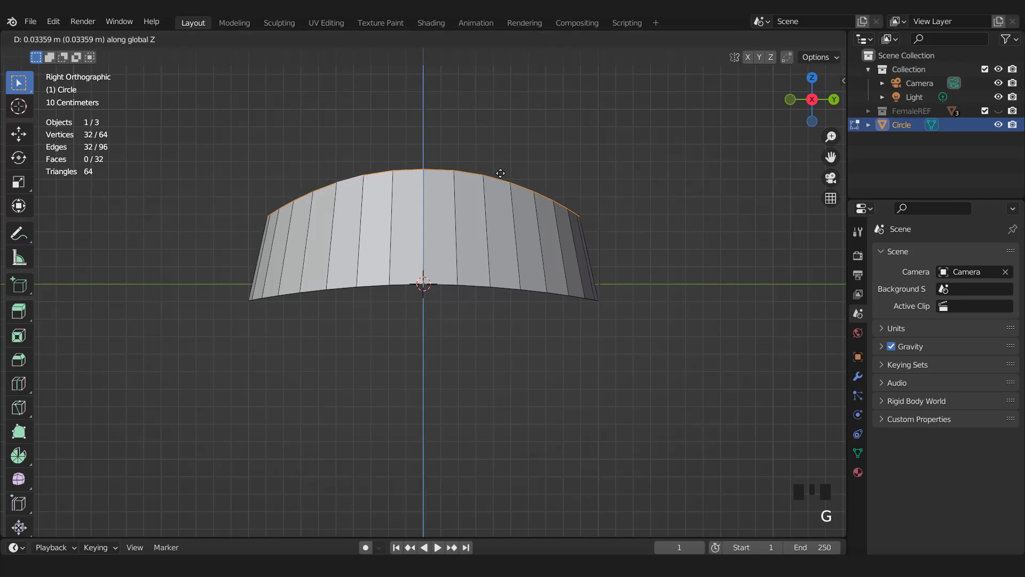
left_click(500, 171)
Rotate the upper edge loop by about -3.19° in the right side view.
key("r")
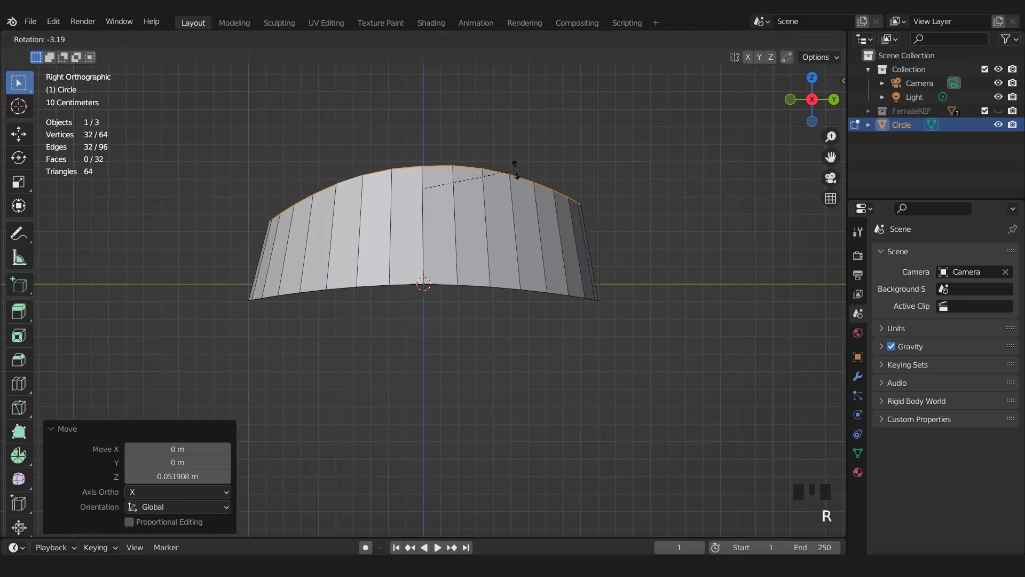
left_click(515, 170)
key("KP_1")
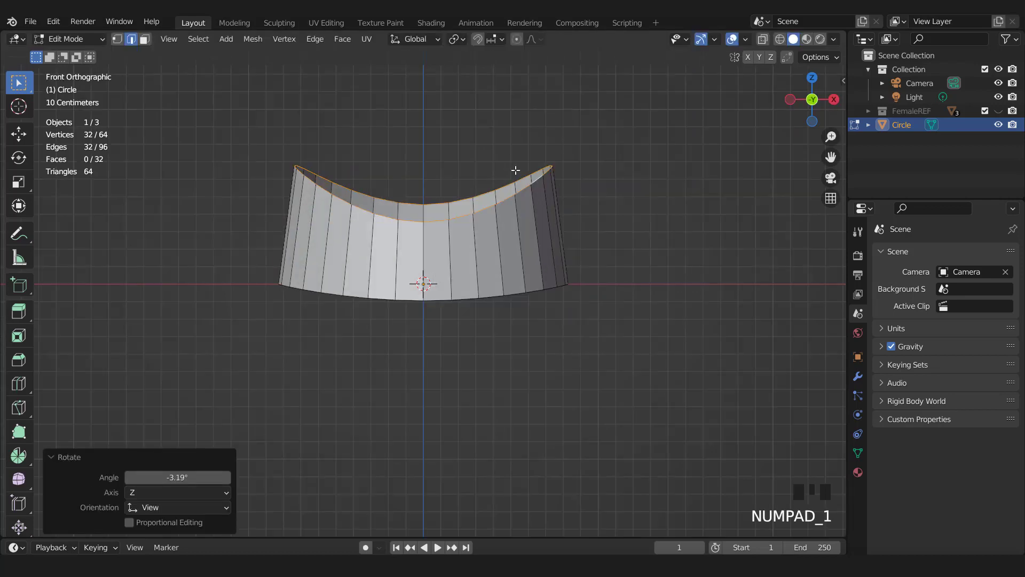
scroll(515, 169, "up", 1)
scroll(514, 169, "down", 3)
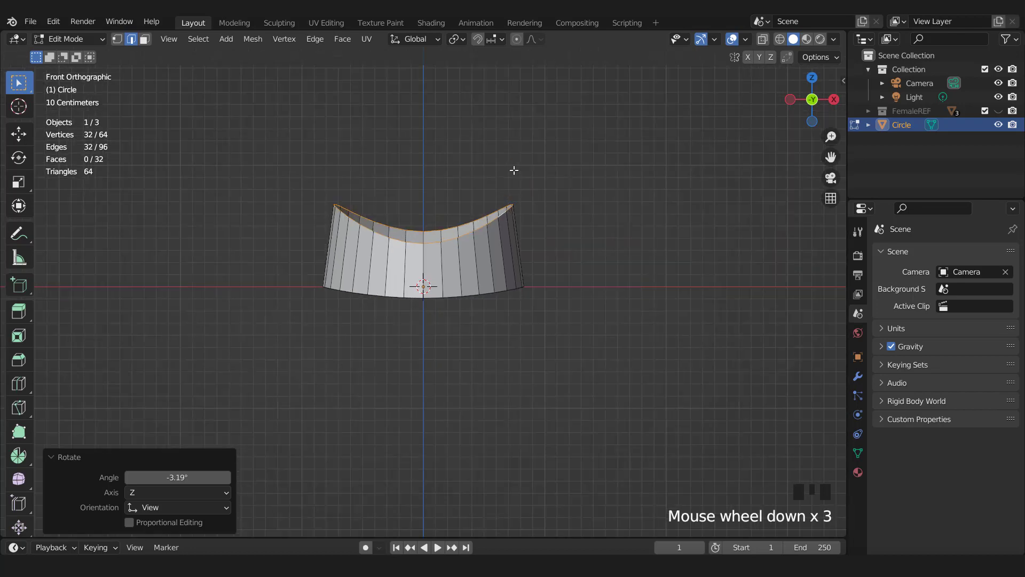
Scale the upper edge loop uniformly to about 0.95 in the top view.
key("KP_7")
scroll(560, 233, "up", 1)
key("s")
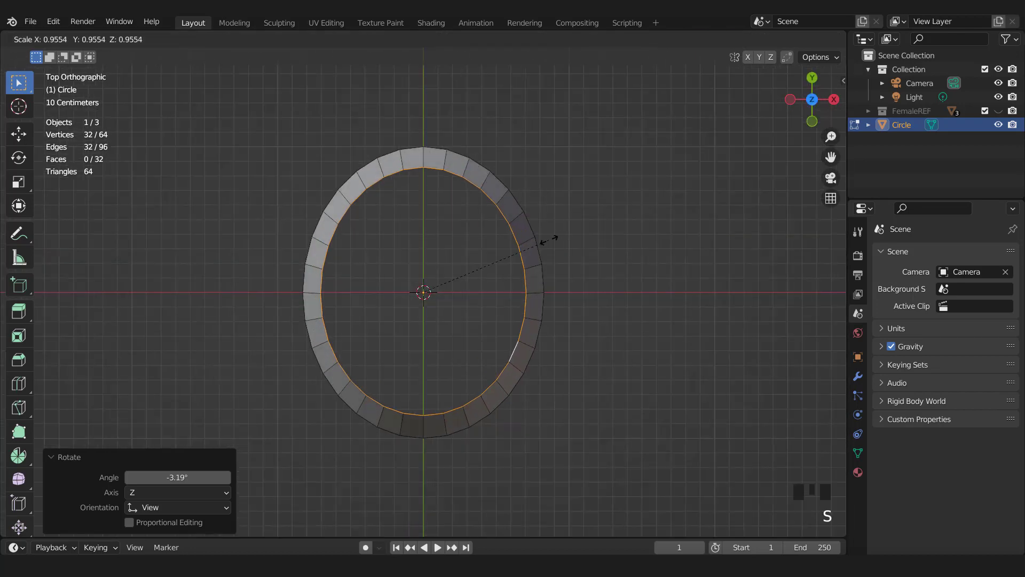
left_click(534, 263)
Extrude the upper edge loop in place and scale it to 0.849 to form an inward-facing rim.
scroll(567, 273, "up", 2)
key("e")
left_click(565, 271)
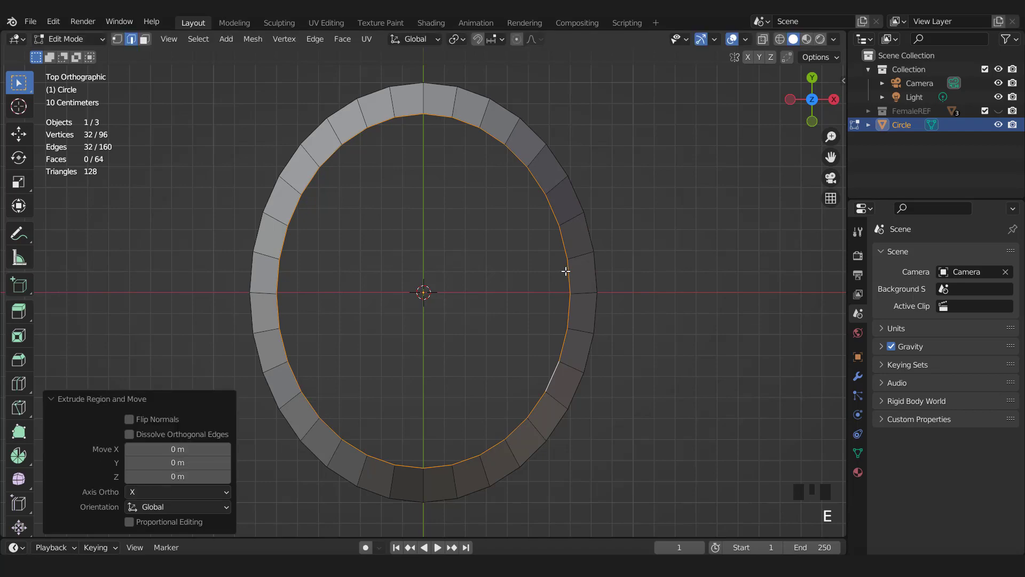
key("s")
left_click(545, 268)
scroll(538, 286, "down", 2)
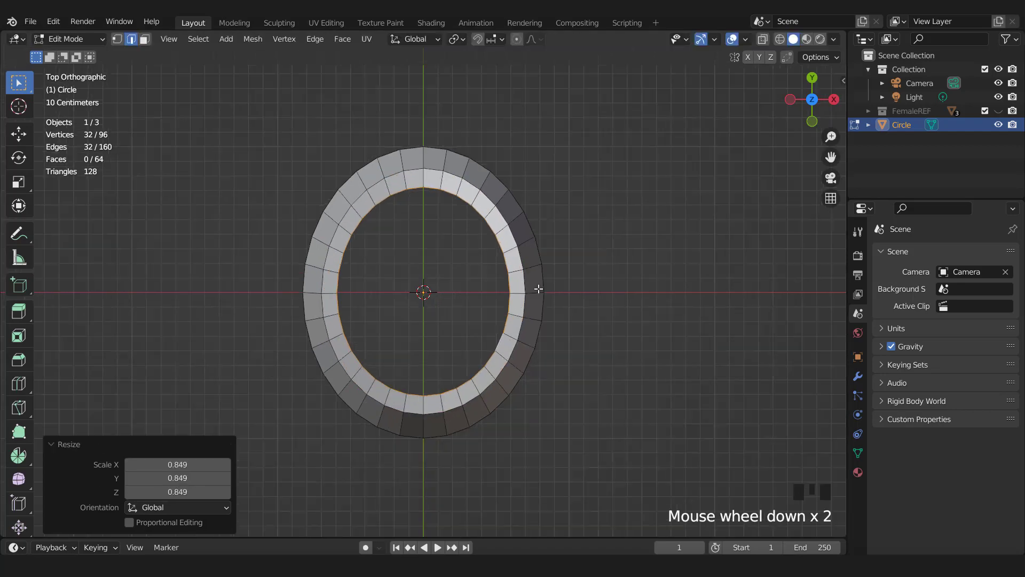
Extrude the rim's inner edge loop about 0.131 m downward along Z.
middle_click_drag(537, 286, 544, 192)
scroll(543, 192, "up", 1)
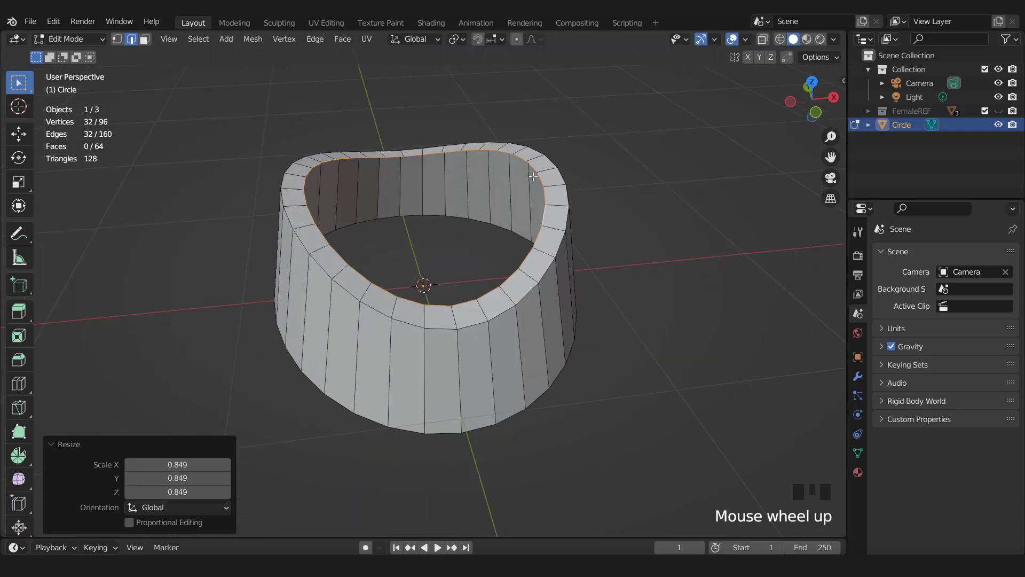
key("e")
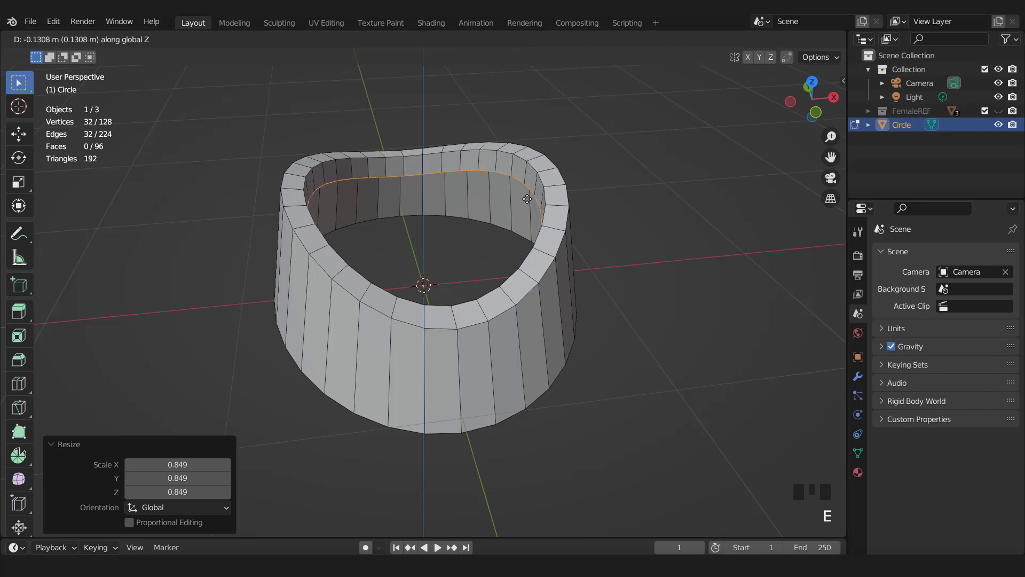
left_click(527, 199)
Enlarge the lowered inner edge loop by 1.014 and again by 1.009, checking the fit with X-ray display.
key("KP_7")
key("s")
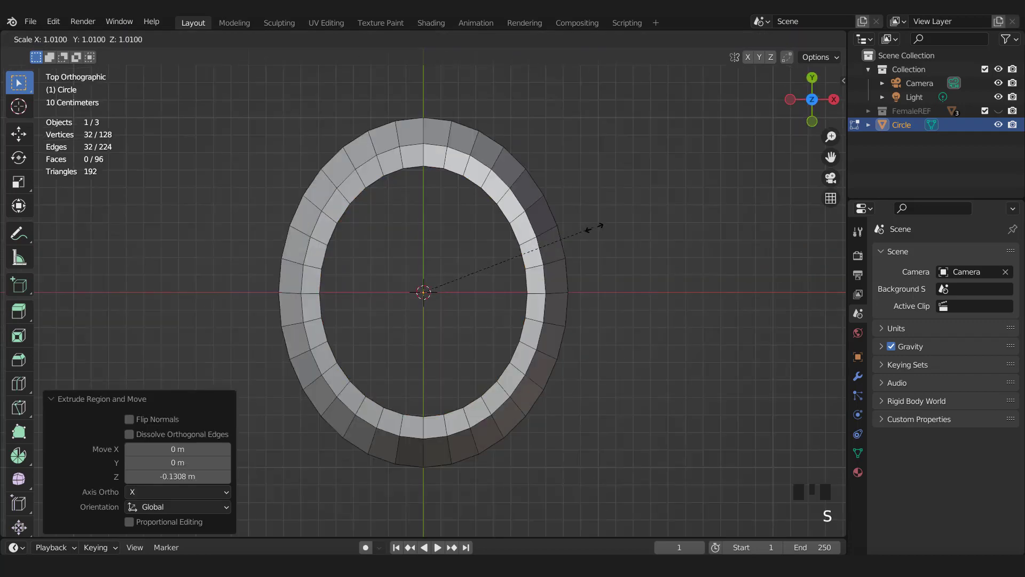
left_click(594, 225)
left_click(766, 43)
scroll(654, 262, "up", 2)
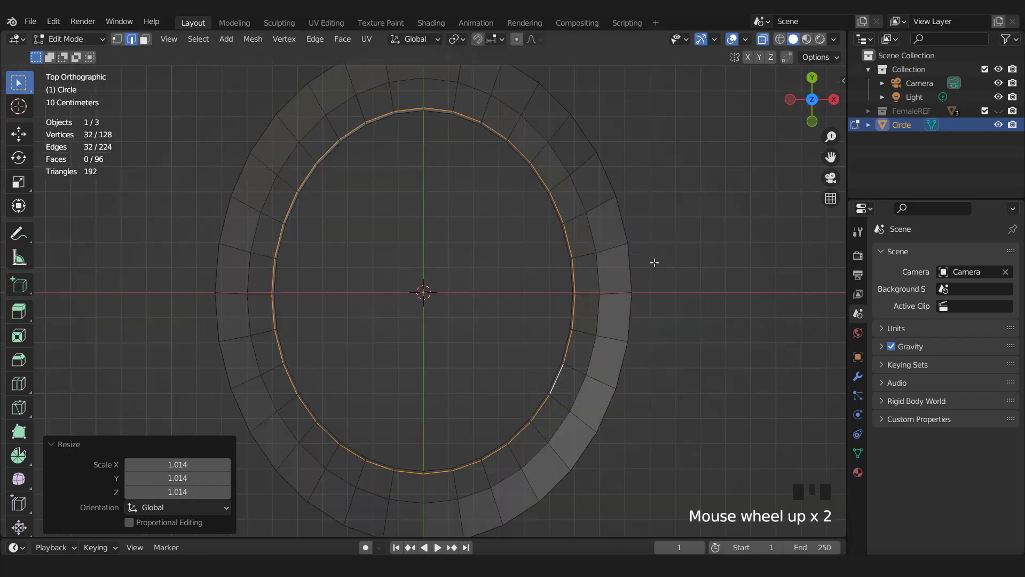
key("s")
left_click(655, 262)
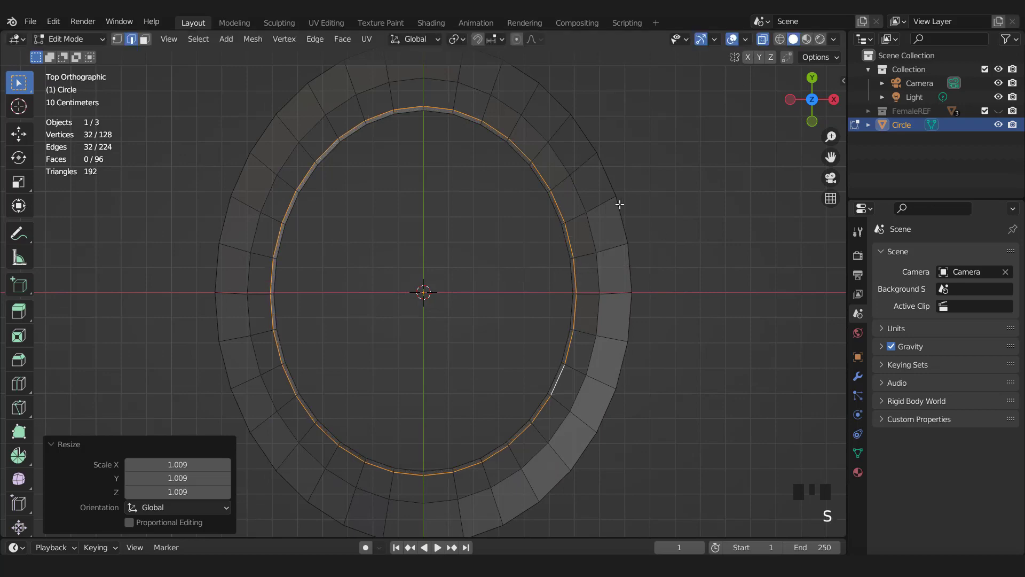
key("alt+z")
Extrude the lowered inner edge loop in place and scale it to about 0.798 to form an inner ledge.
scroll(619, 205, "down", 2)
middle_click_drag(619, 204, 571, 214)
key("e")
right_click(585, 231)
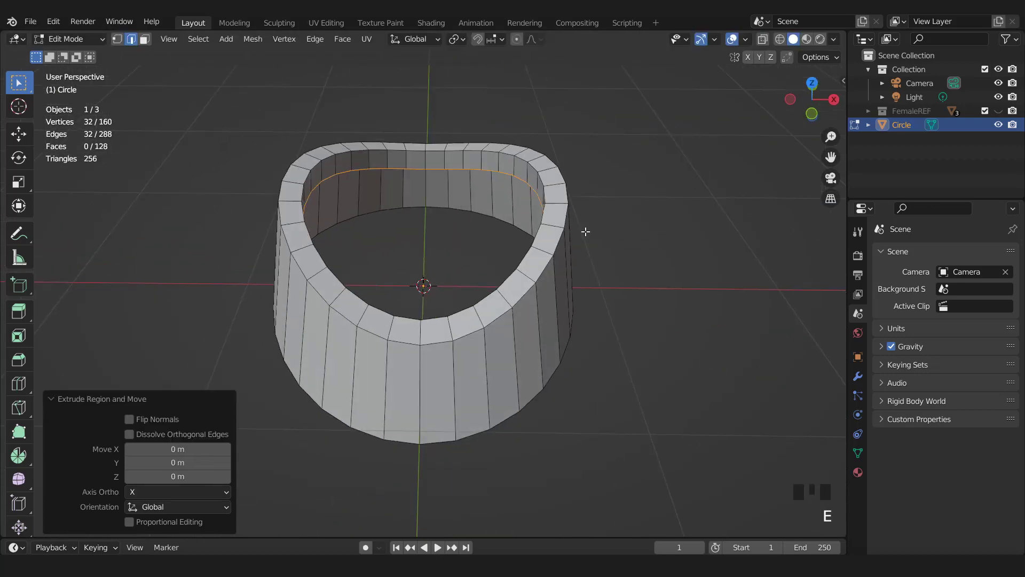
key("s")
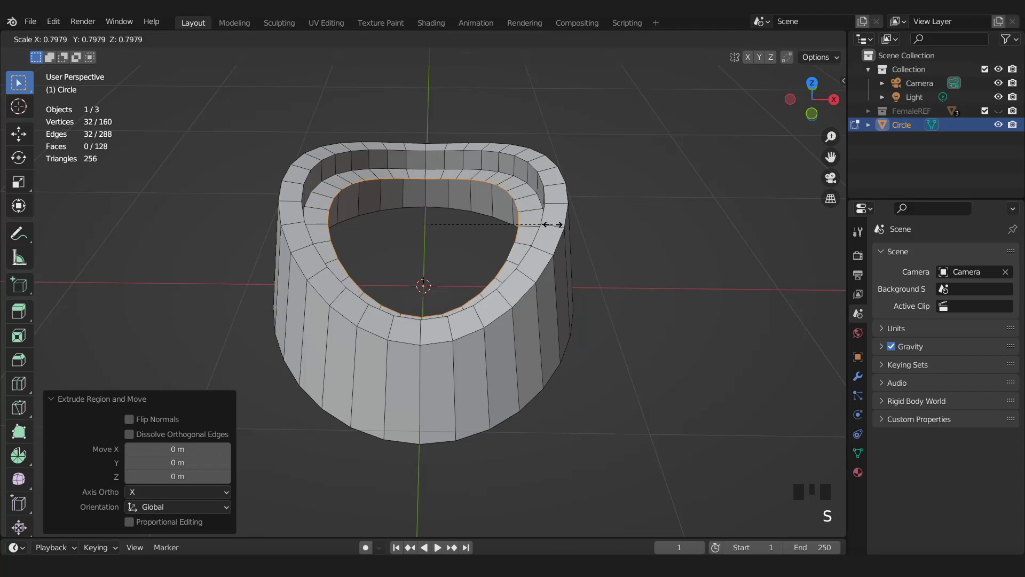
left_click(553, 225)
Grid fill the ledge's oval opening with a span of 4, lowering the offset to align the grid with the axes.
key("KP_7")
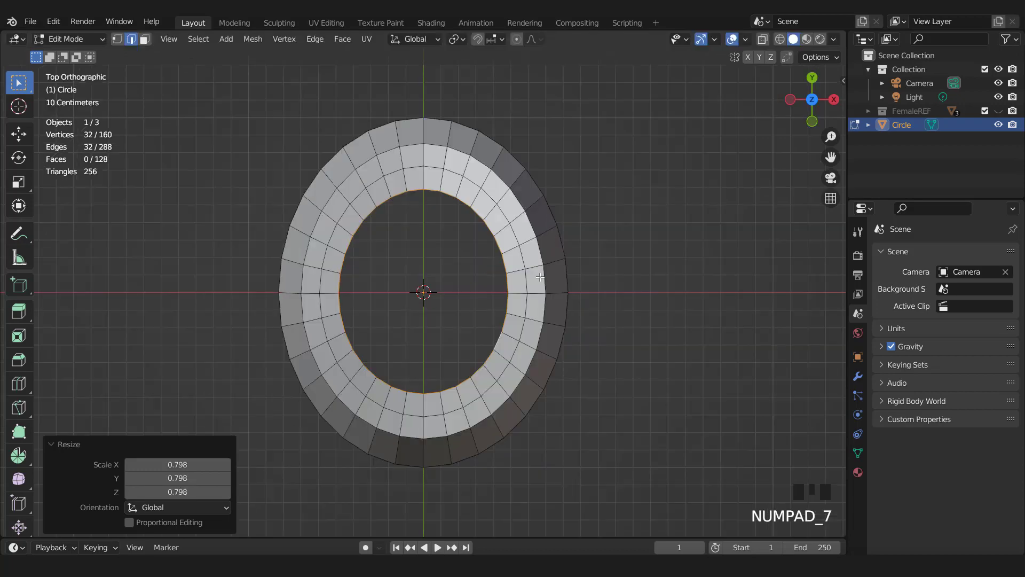
middle_click_drag(540, 276, 525, 181)
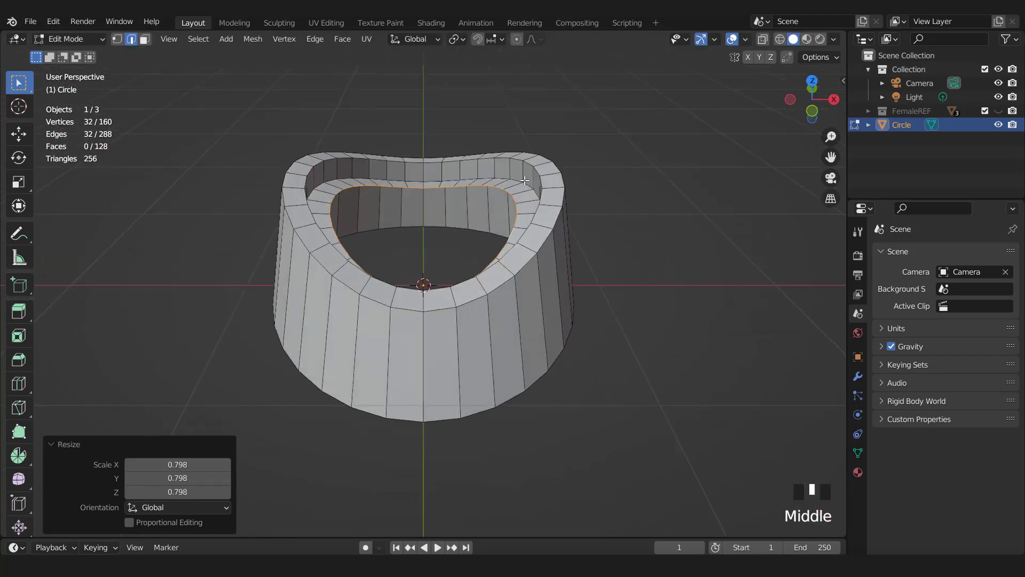
key("KP_7")
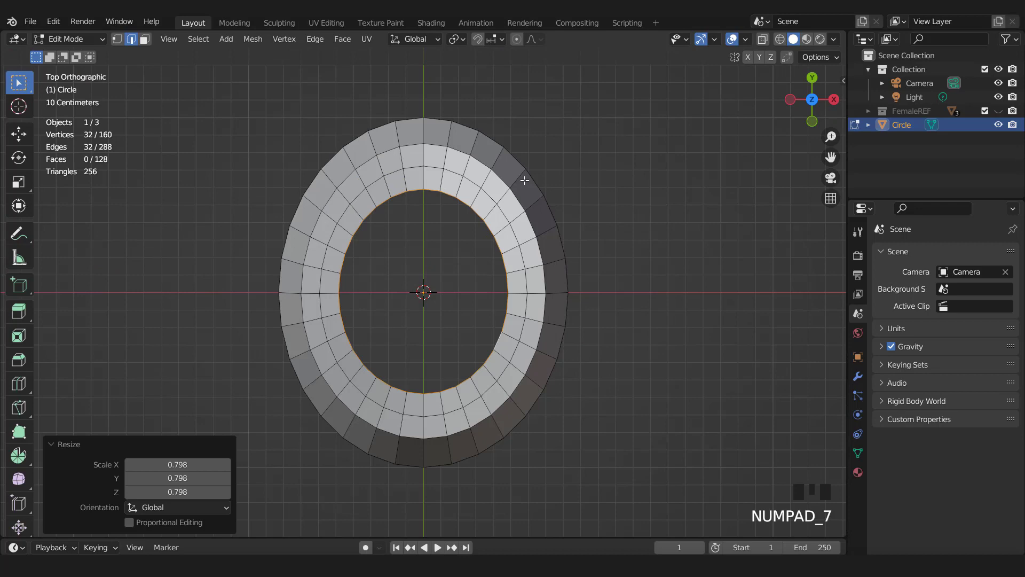
left_click(341, 38)
left_click(367, 206)
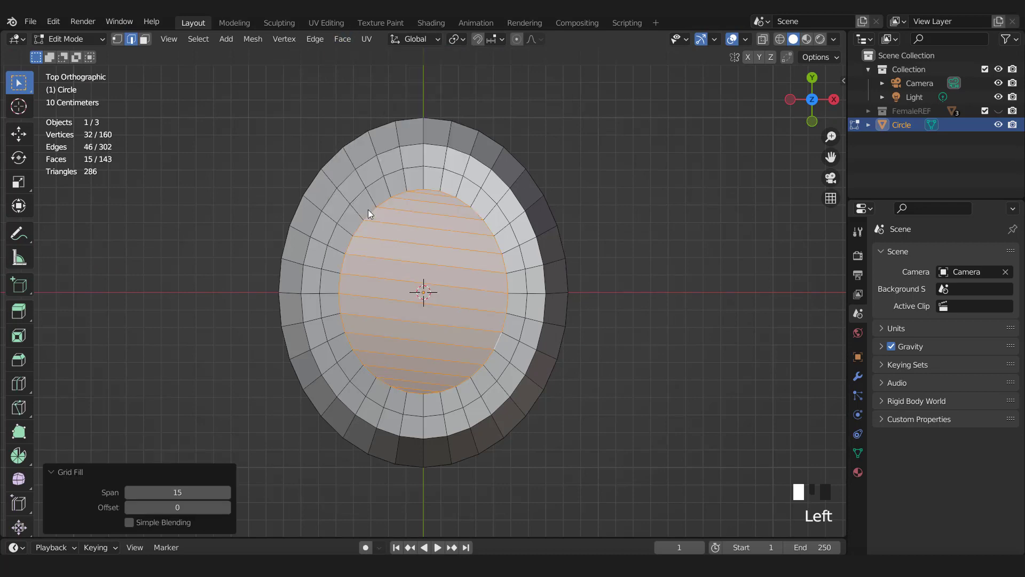
left_click_drag(168, 487, 155, 487)
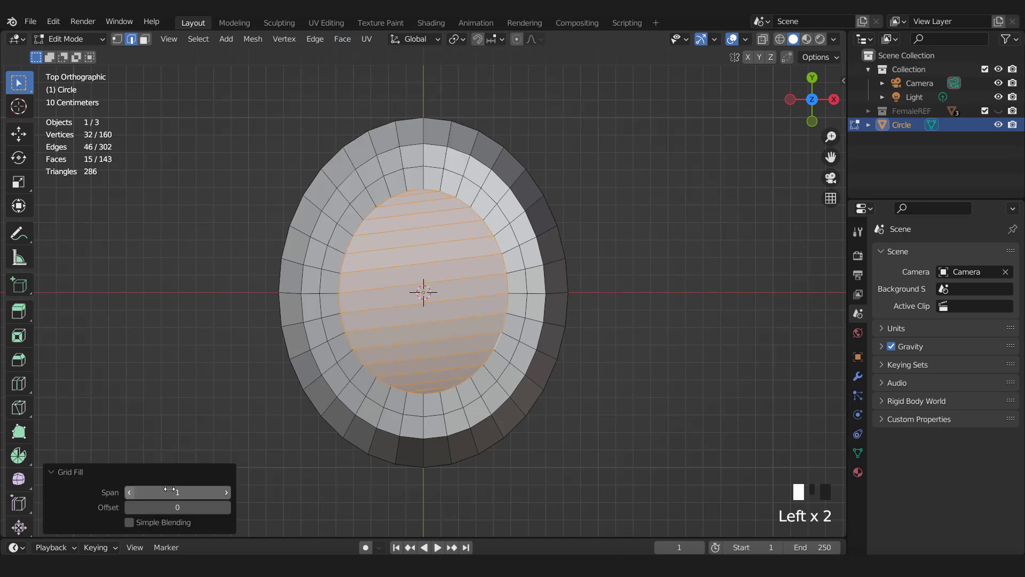
left_click(228, 491)
left_click(228, 491)
left_click(228, 492)
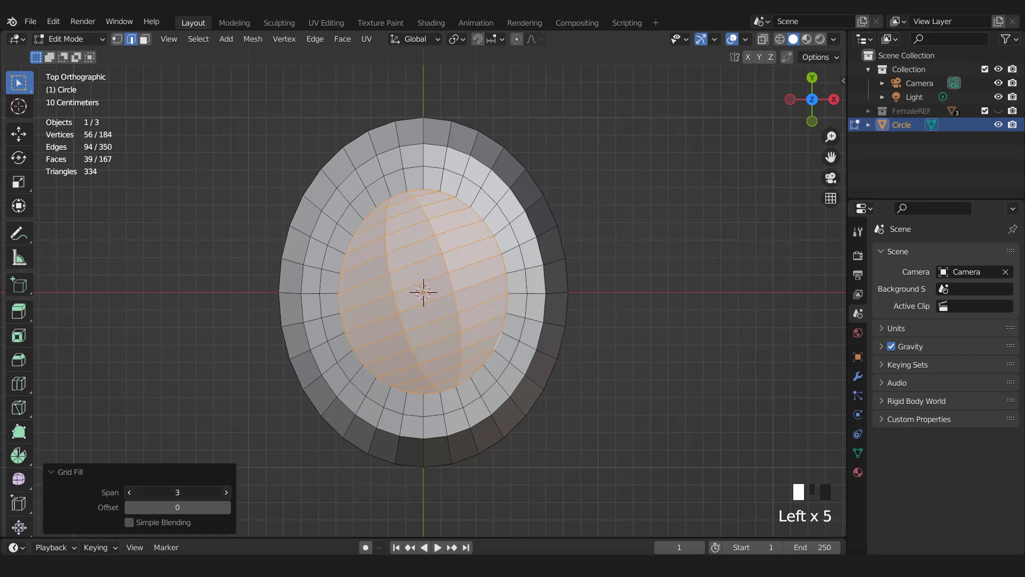
left_click(129, 507)
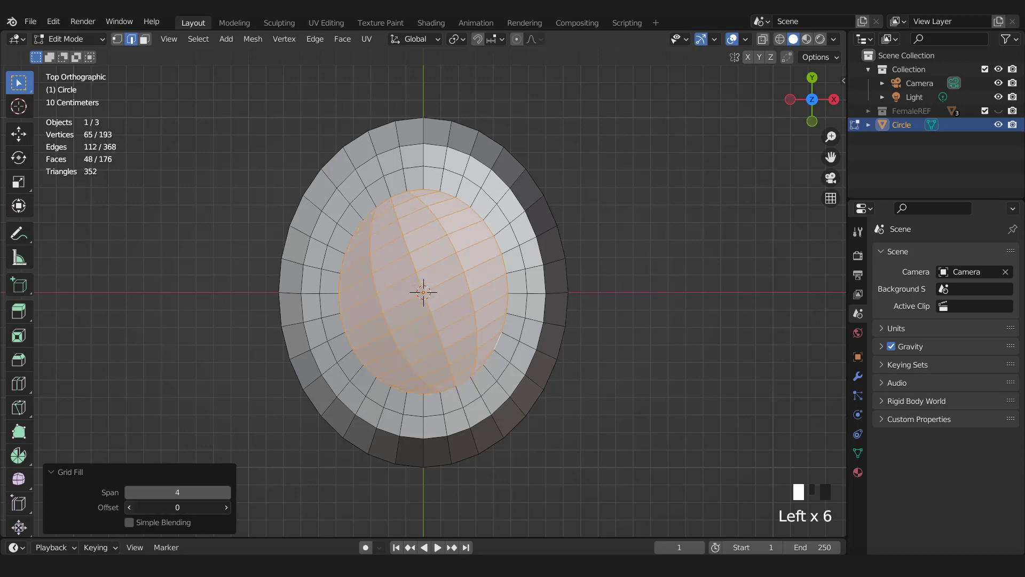
left_click(128, 508)
Raise the grid-filled patch about 0.017 m along Z.
middle_click_drag(422, 299, 475, 259)
scroll(480, 261, "up", 1)
key("ctrl+z")
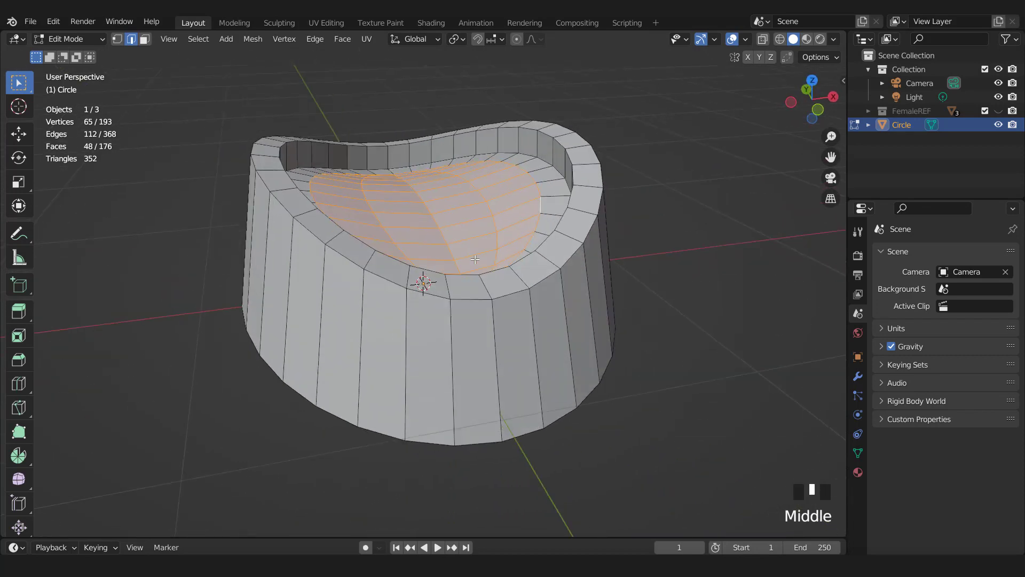
key("g")
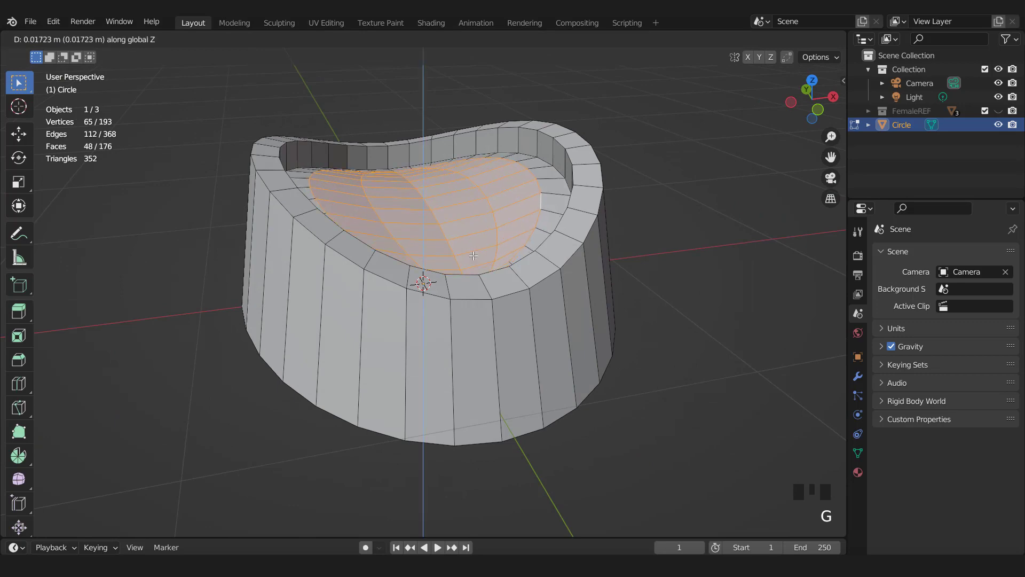
left_click(461, 265)
middle_click_drag(461, 265, 455, 263)
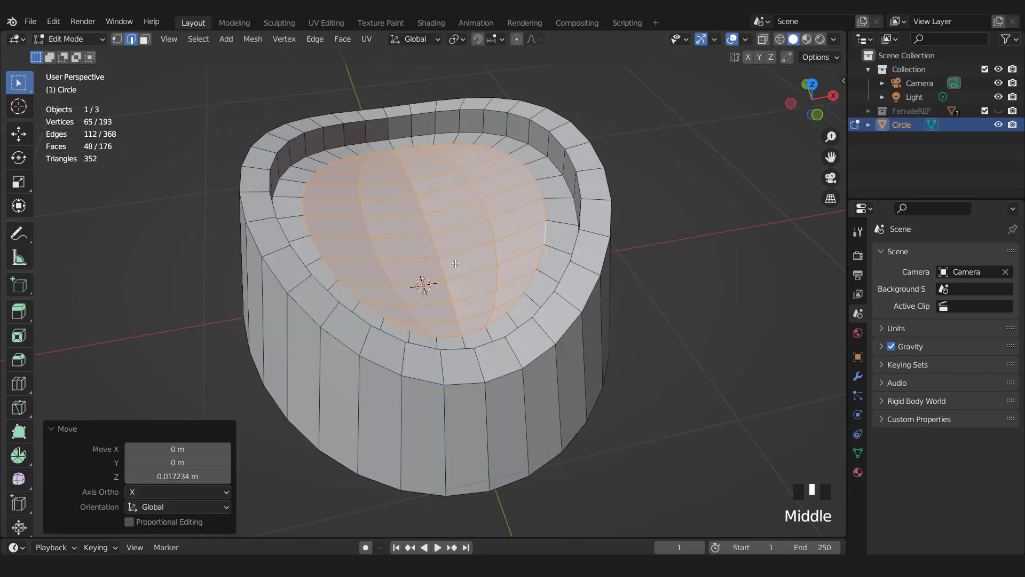
Select the patch's two central face columns, including their end faces, and raise them about 0.026 m along Z.
key("ctrl+KP_Subtract")
key("KP_7")
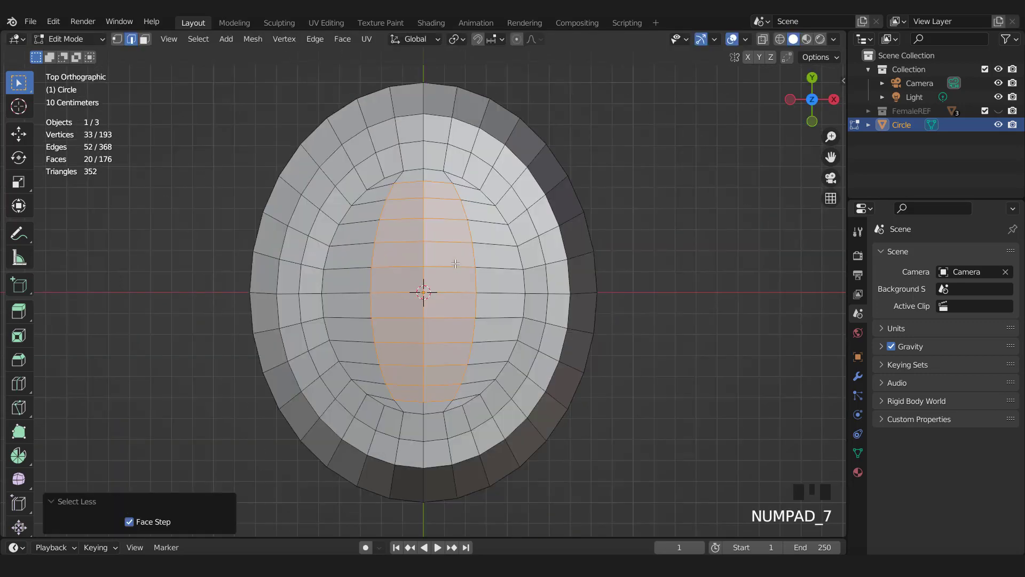
key("3")
left_click_drag(416, 176, 436, 405, "shift")
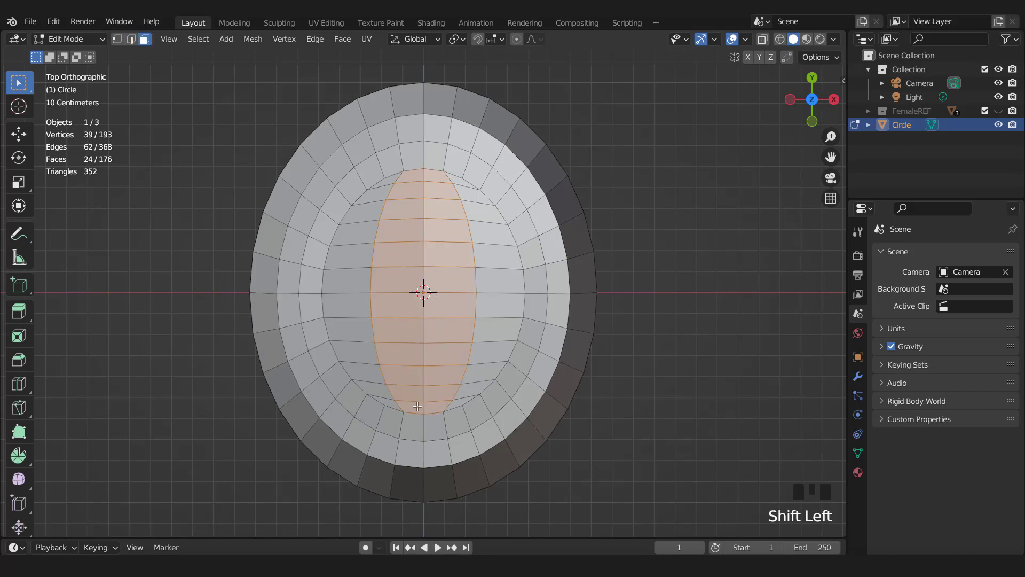
middle_click_drag(417, 406, 493, 275)
key("g")
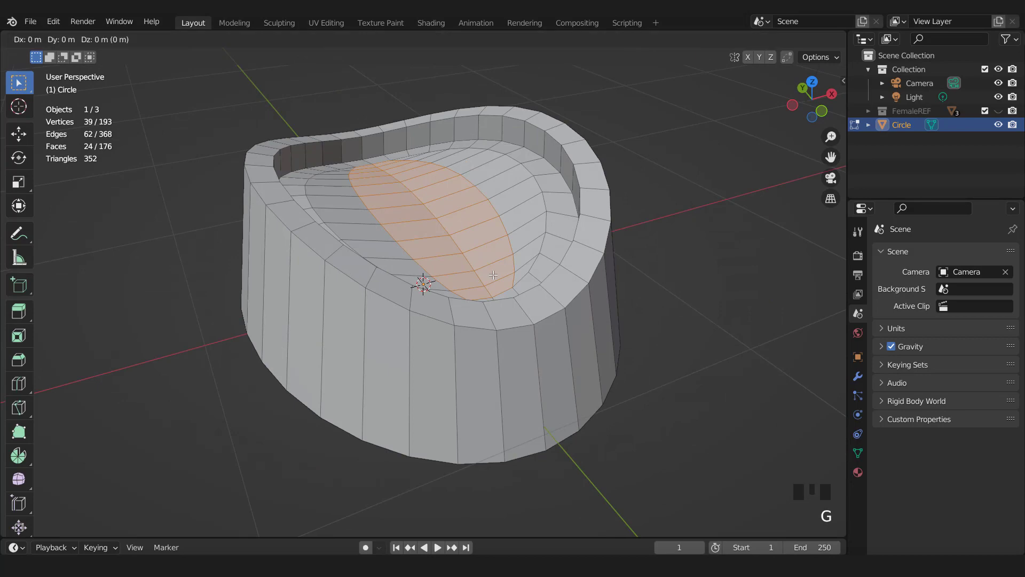
key("z")
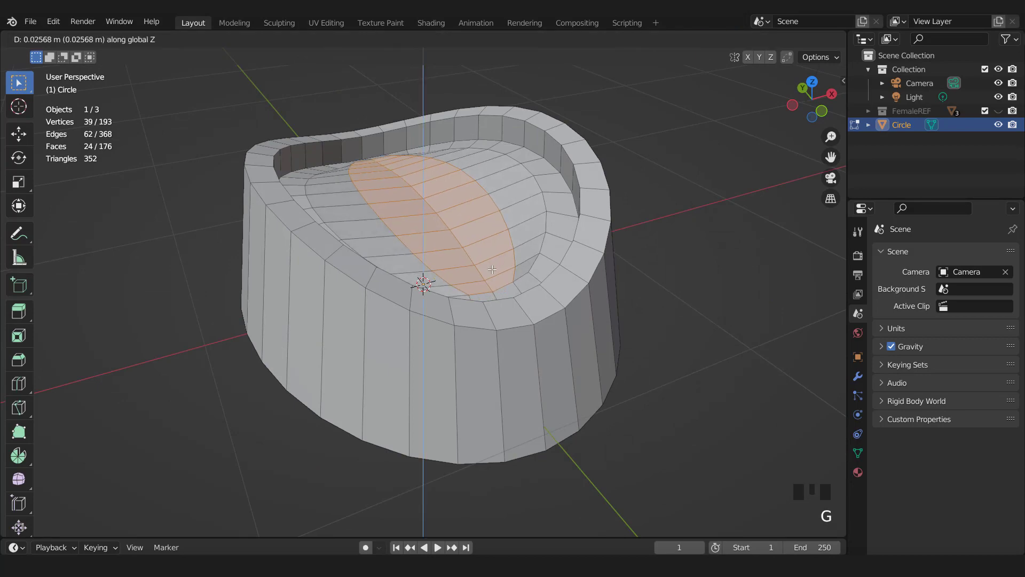
left_click(491, 270)
Select the interior vertices along the patch's lengthwise center line and raise them about 0.03 m along Z.
middle_click_drag(492, 270, 490, 299)
key("KP_7")
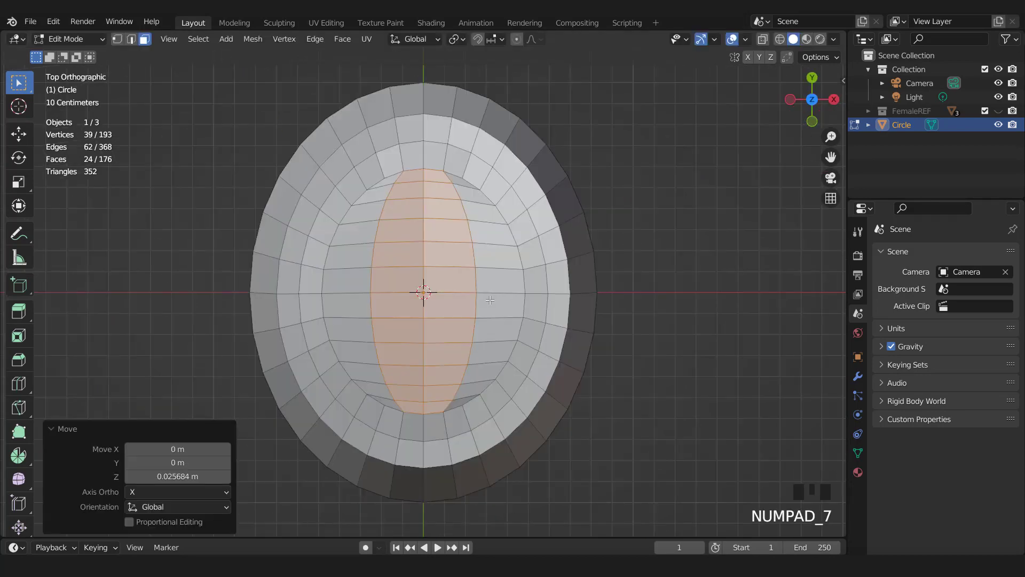
key("1")
left_click_drag(414, 179, 445, 248)
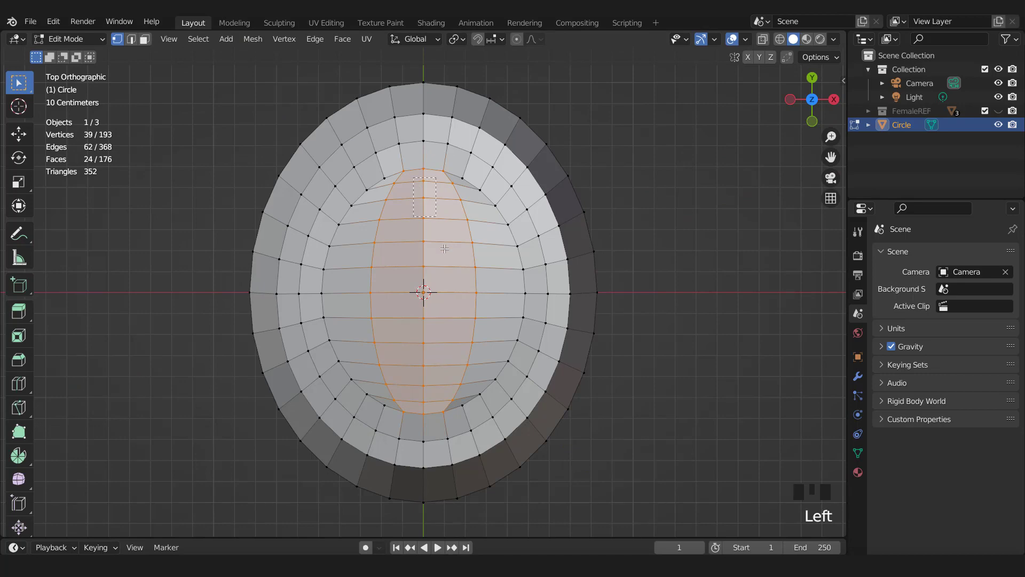
left_click_drag(432, 407, 432, 409)
middle_click_drag(432, 408, 511, 308)
key("g")
key("z")
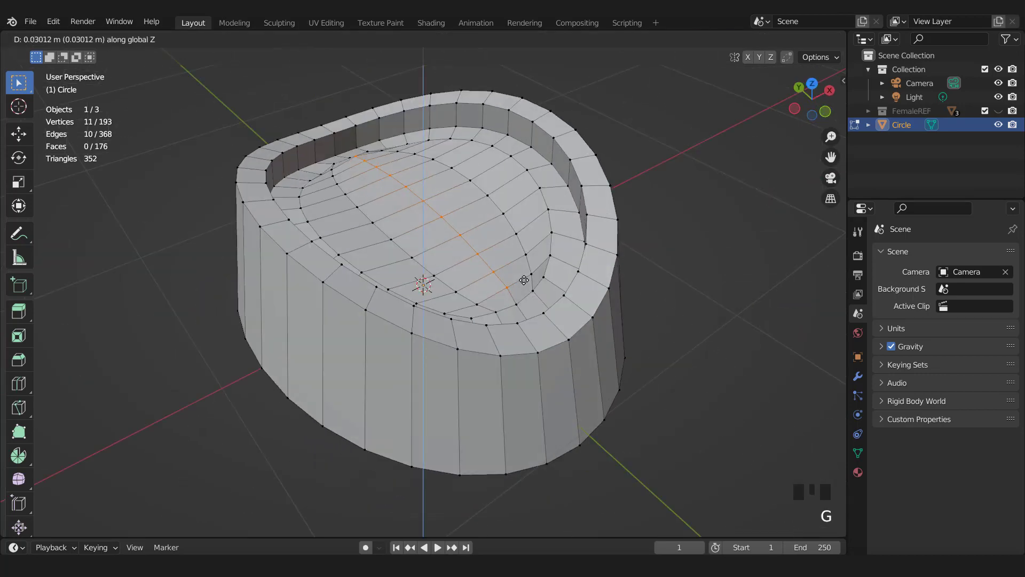
left_click(524, 279)
Expand the selection to all faces of the filled patch and raise them about 0.027 m along Z.
middle_click_drag(524, 280, 447, 318)
key("KP_7")
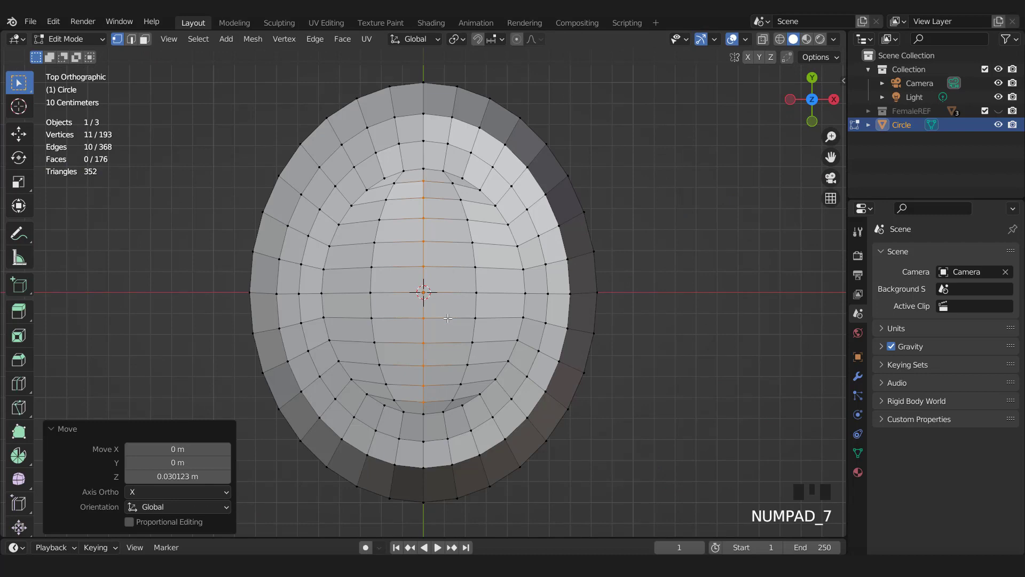
key("ctrl+KP_Add")
key("3")
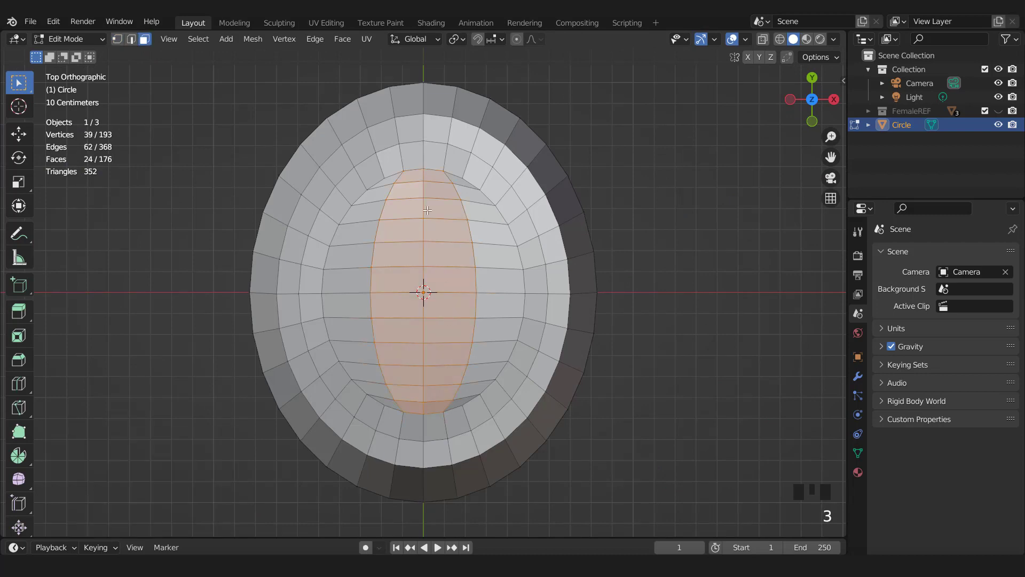
left_click_drag(382, 183, 464, 401, "shift")
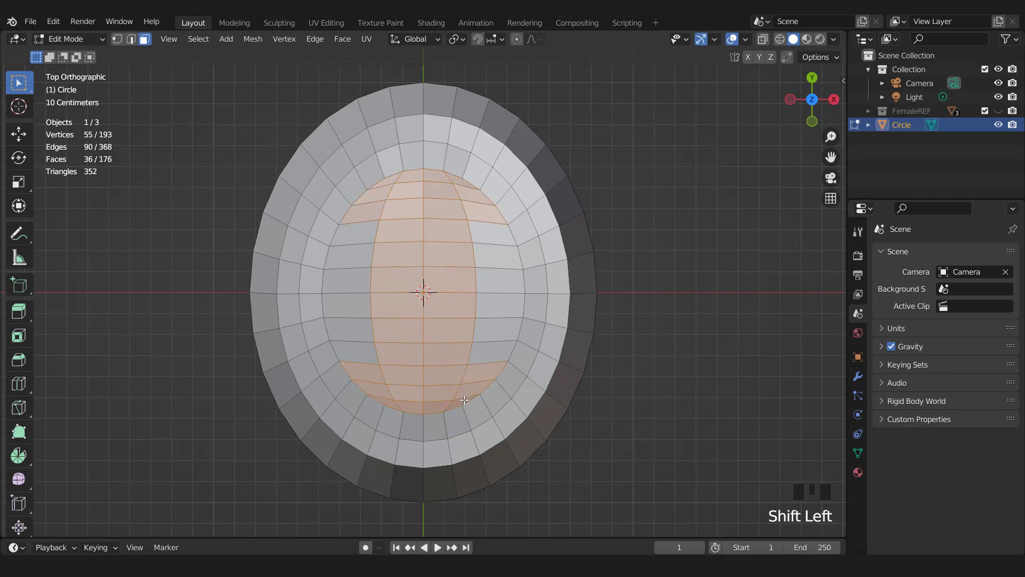
left_click_drag(355, 211, 490, 365, "shift")
middle_click_drag(490, 365, 506, 231)
key("g")
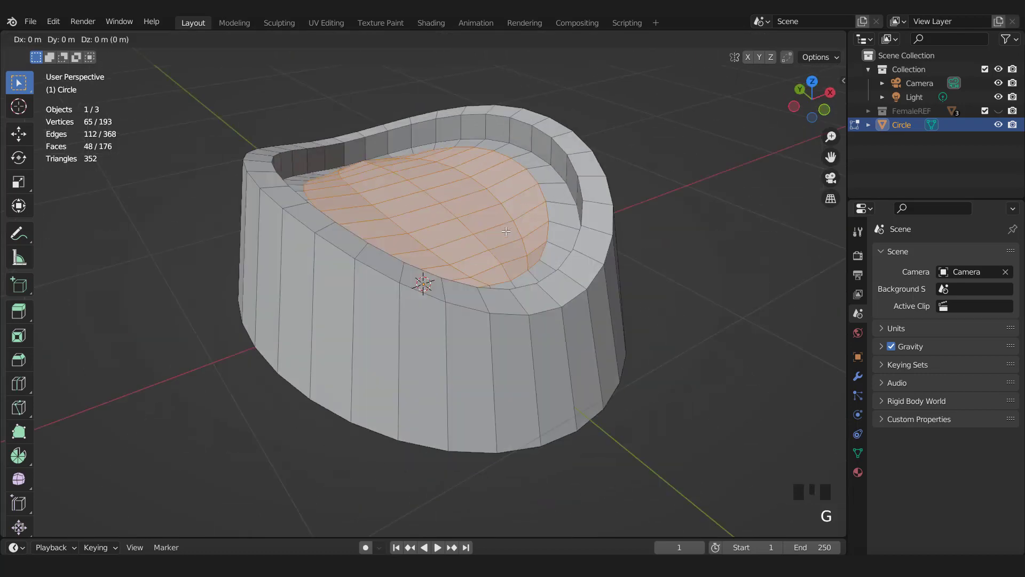
key("z")
left_click(505, 225)
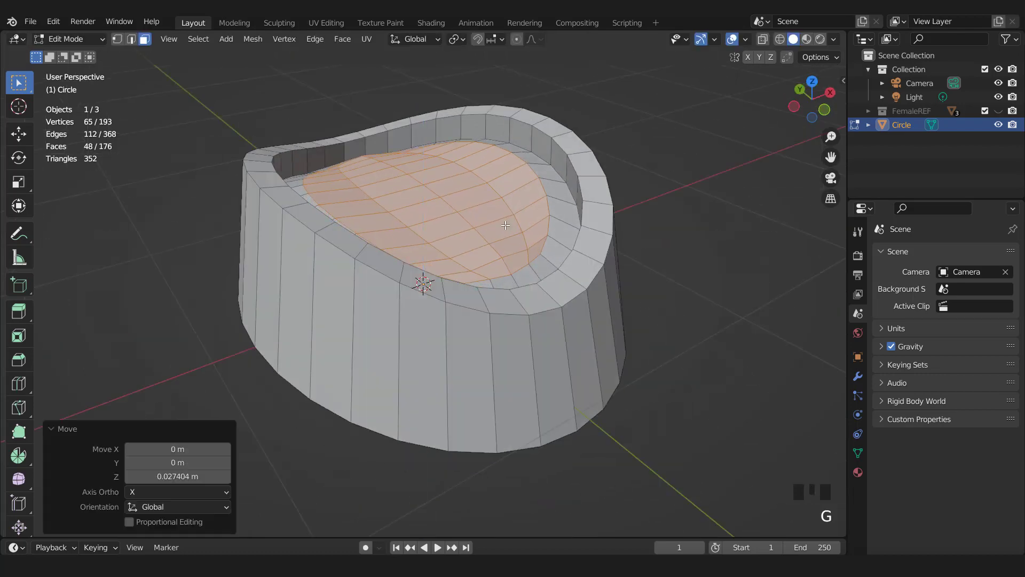
Select the filled patch's two central face columns, including their end faces, and scale them to about 0.71 along X.
key("KP_7")
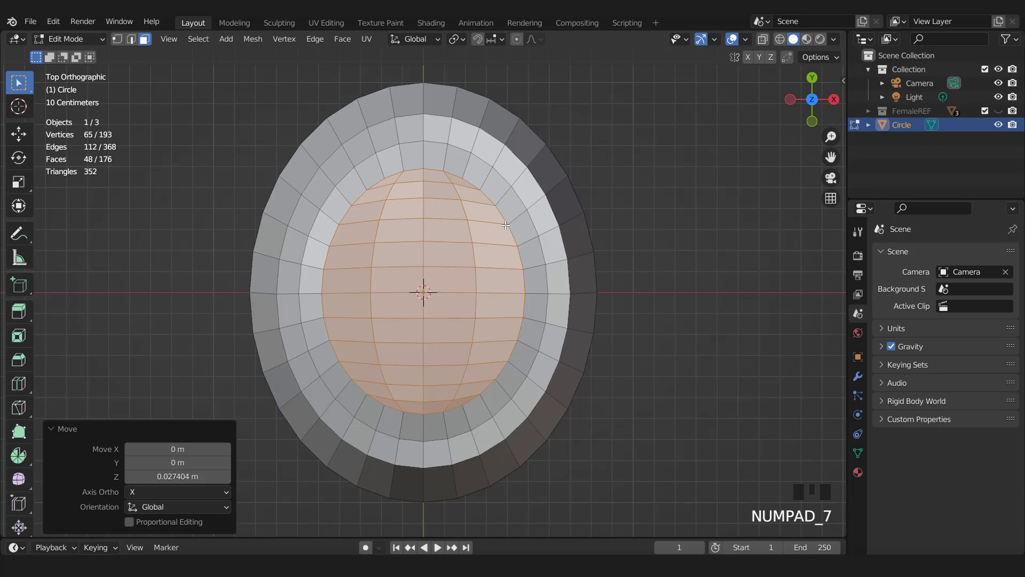
key("3")
left_click_drag(412, 175, 429, 405)
left_click(415, 420, "shift")
left_click(438, 425, "shift")
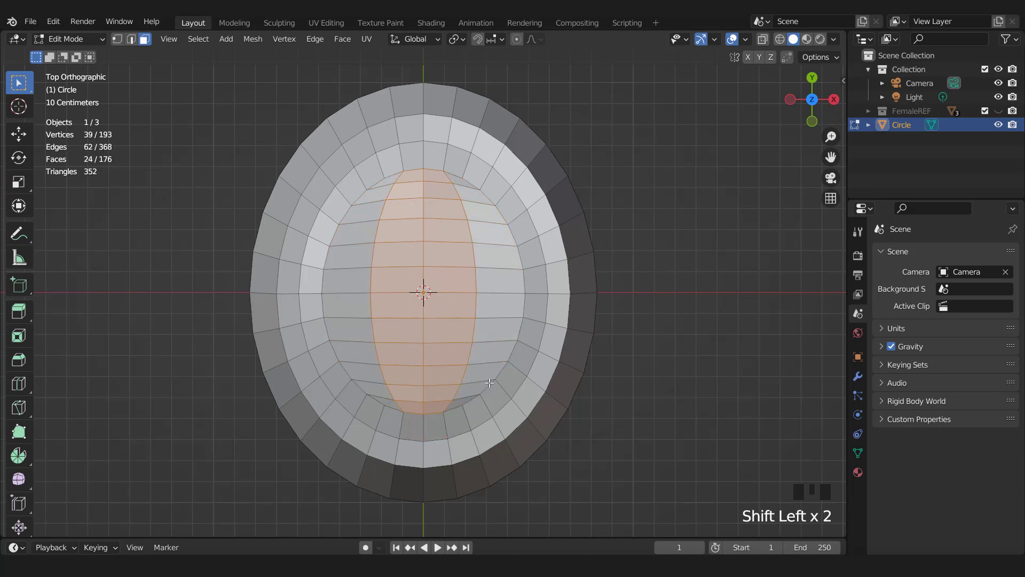
key("s")
key("x")
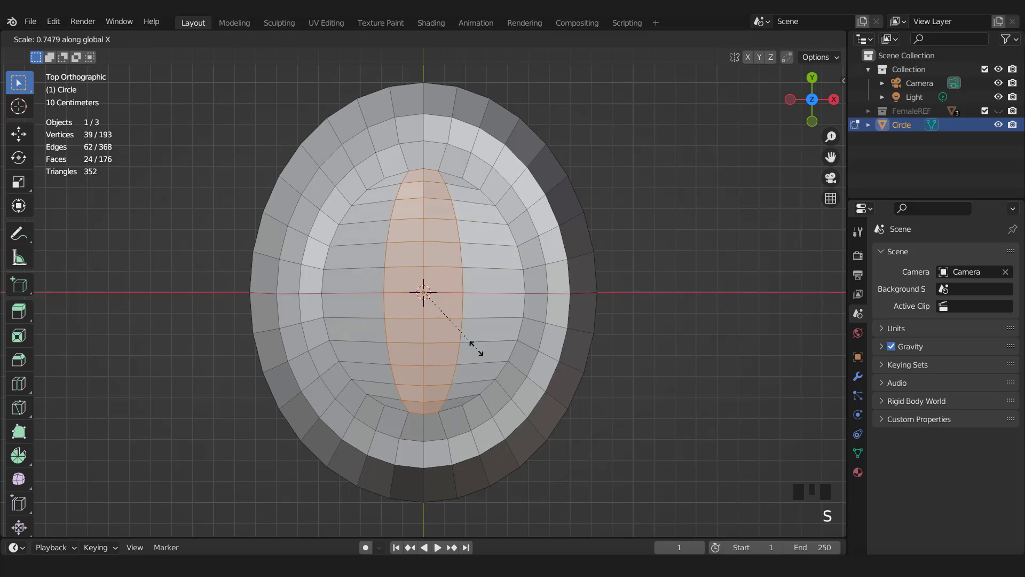
left_click(476, 350)
Extrude the narrowed central strip upward about 0.063 m and scale its top faces down slightly.
middle_click_drag(424, 290, 407, 228)
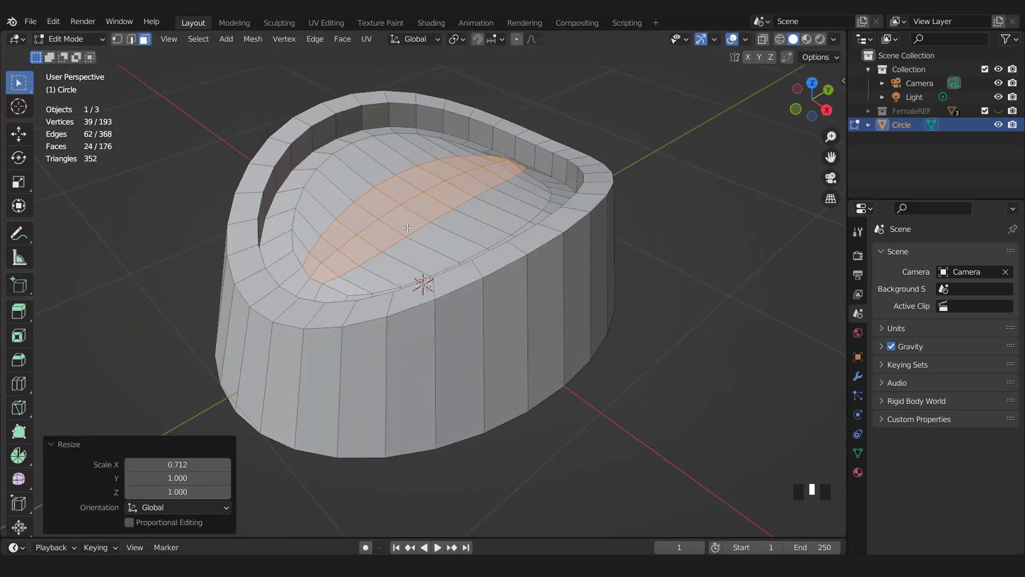
key("e")
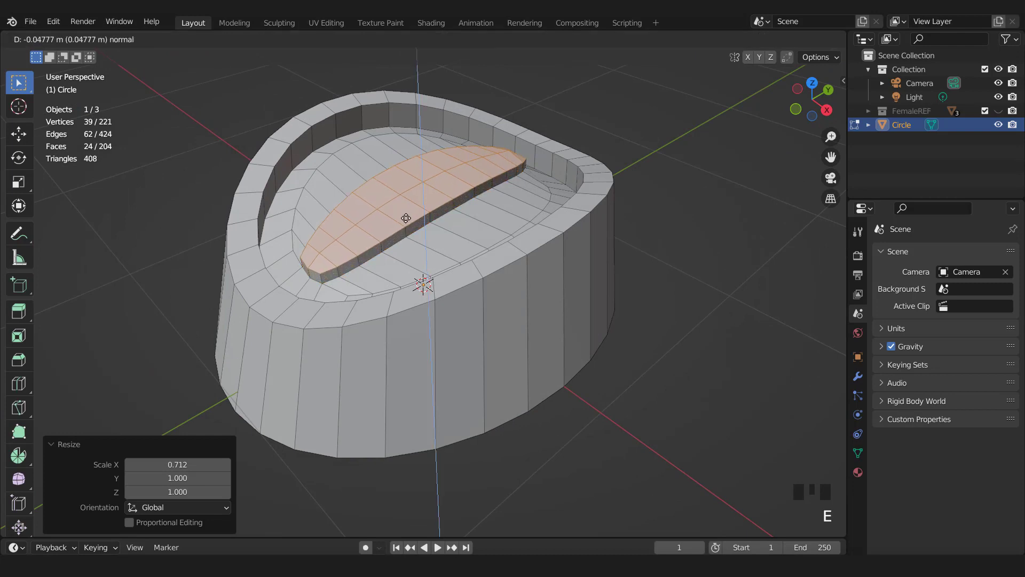
left_click(406, 218)
key("s")
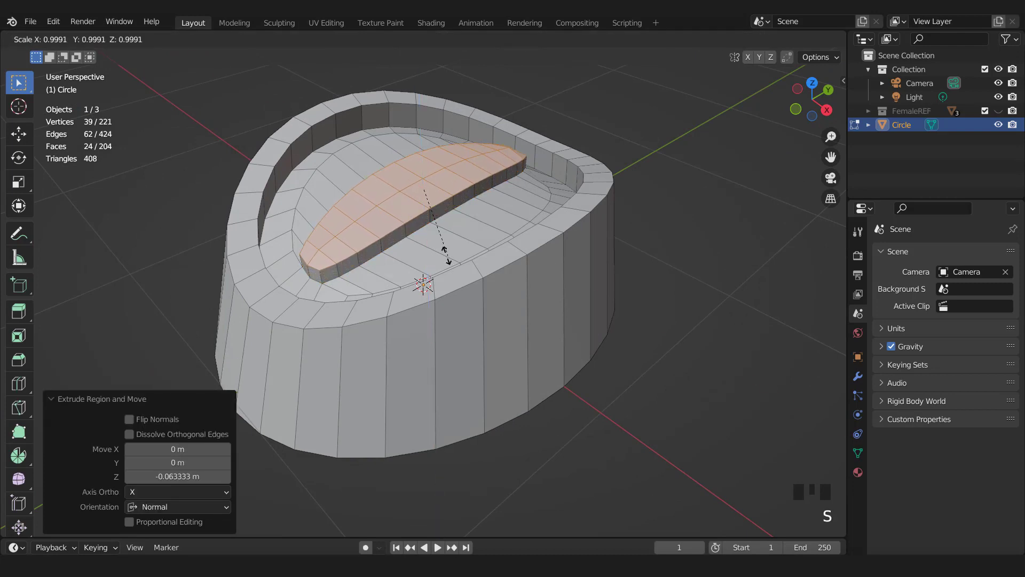
left_click(435, 235)
Select the two long top edges of the raised strip and lower them about 0.02 m along Z.
middle_click_drag(435, 235, 414, 177)
scroll(470, 209, "up", 2)
key("2")
triple_click(442, 182)
left_click(449, 219, "shift")
scroll(414, 177, "up", 2)
key("g")
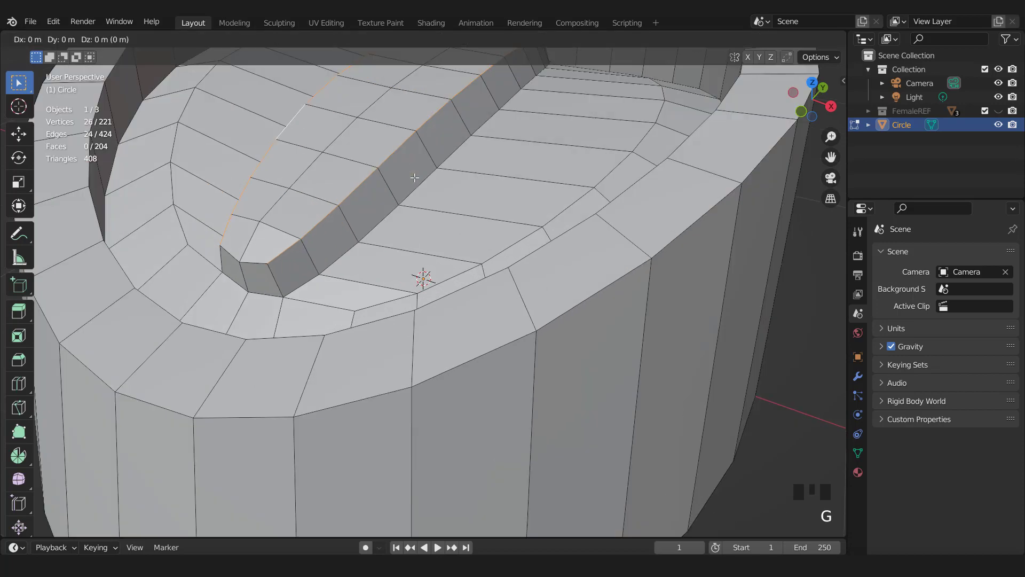
key("z")
left_click(419, 187)
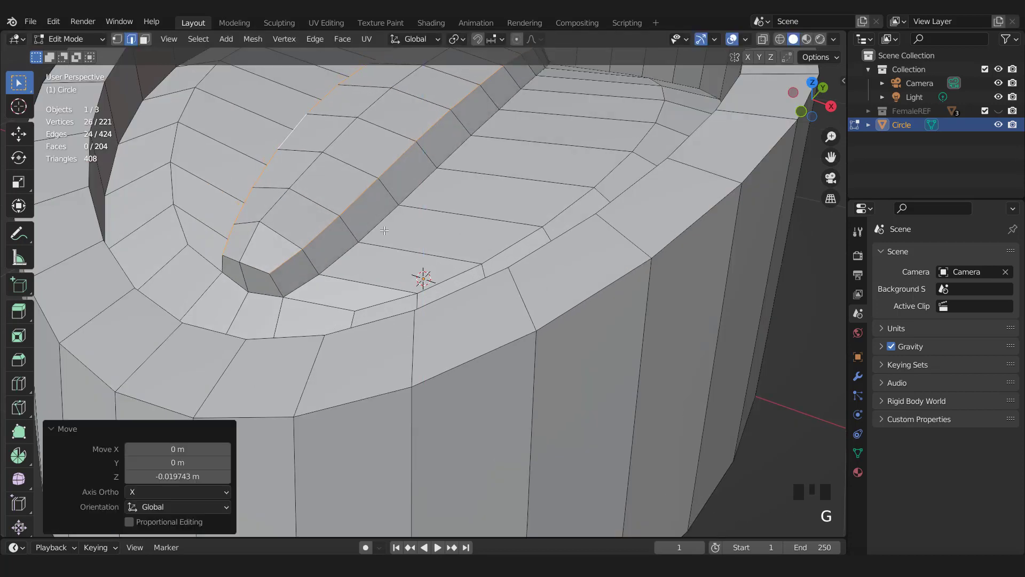
Move the three top vertices at the strip's near end about 0.018 m inward along Y and lower them slightly along Z.
middle_click_drag(419, 187, 506, 224)
key("1")
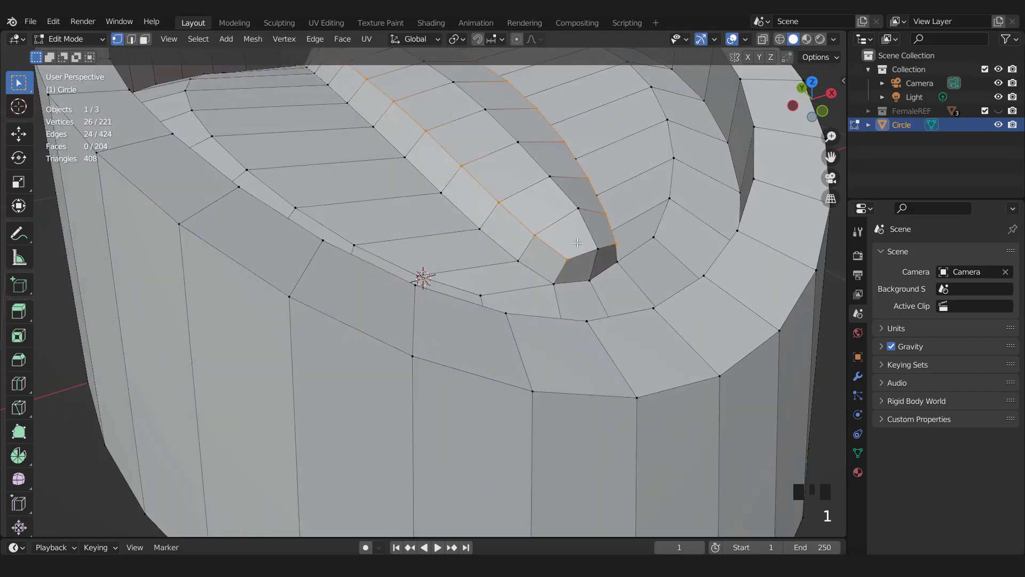
left_click(568, 259)
left_click(598, 248, "shift")
left_click(616, 246, "shift")
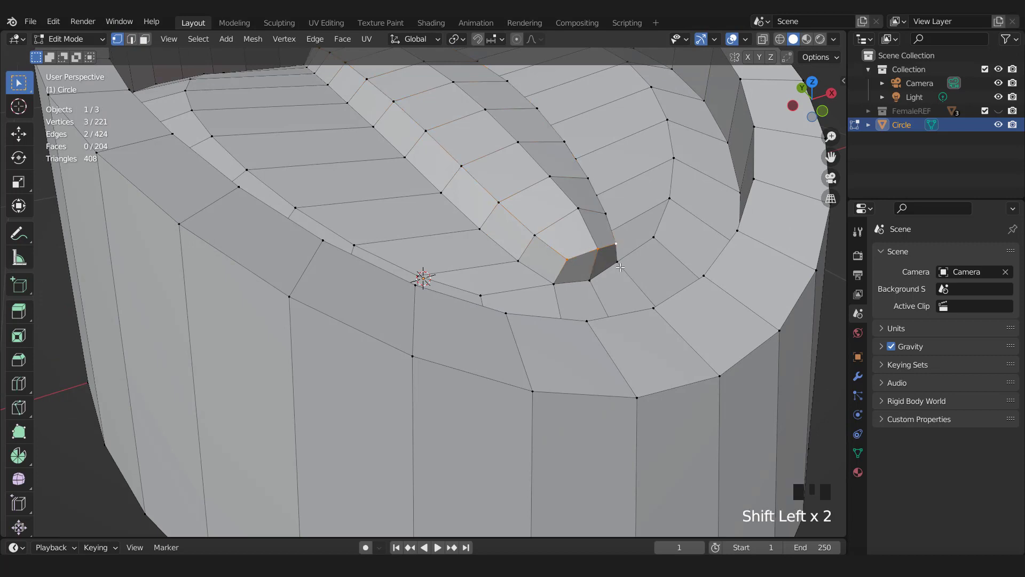
key("g")
left_click(608, 261)
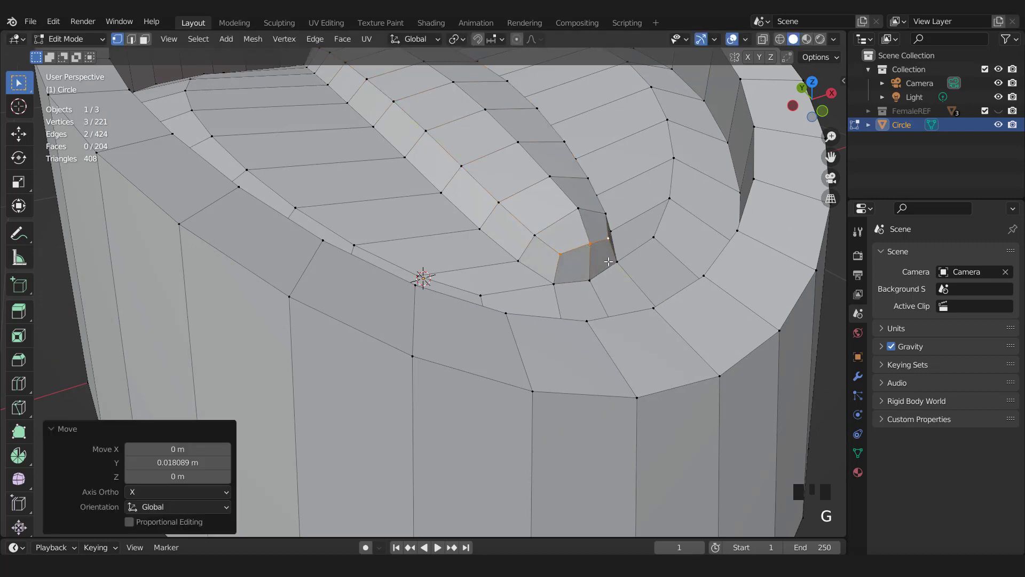
key("g")
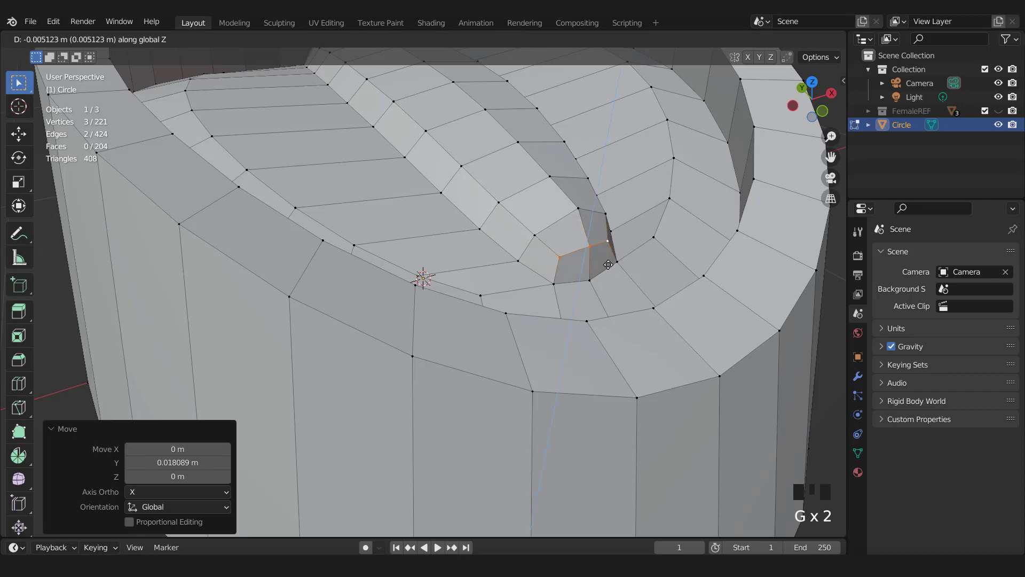
Lower the center-line vertex just behind that reshaped strip end slightly along Z.
left_click(579, 208)
key("g")
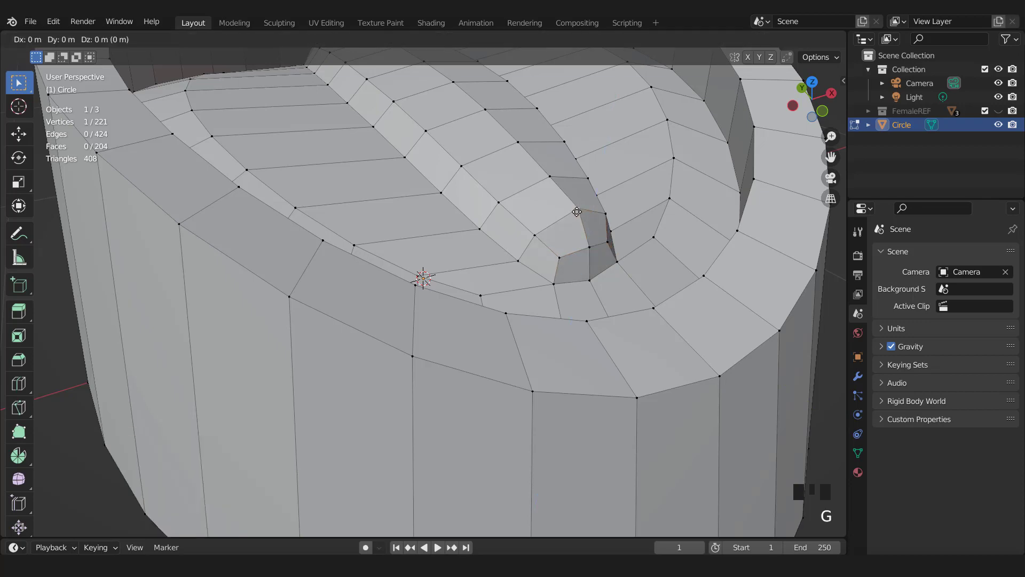
key("z")
left_click(579, 217)
Move the three top vertices at the strip's opposite end about 0.015 m inward along Y and lower them about 0.005 m.
scroll(610, 233, "down", 2)
middle_click_drag(610, 233, 524, 283)
scroll(555, 320, "up", 1)
left_click(509, 283)
left_click(481, 283, "shift")
middle_click_drag(481, 284, 538, 282)
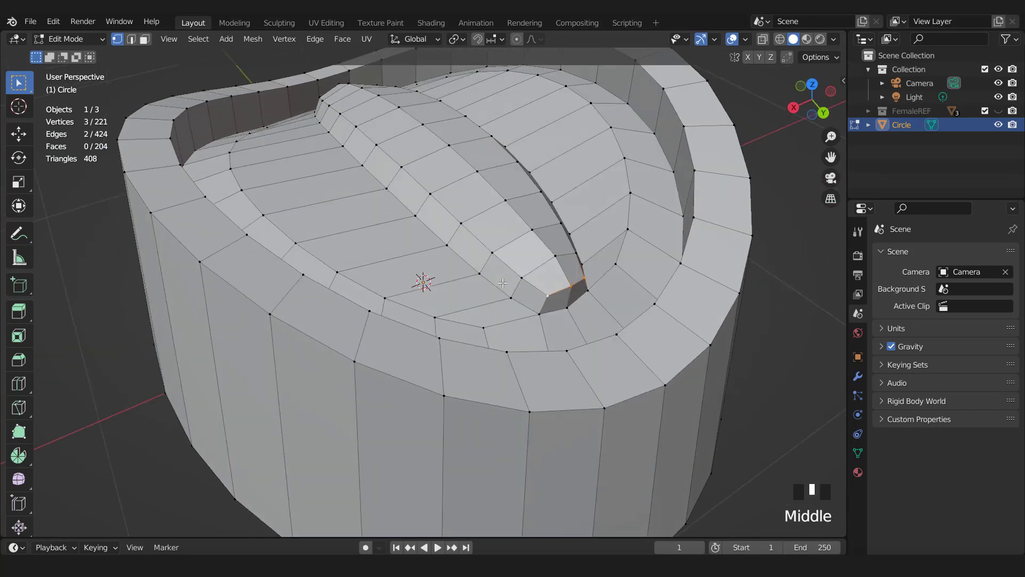
scroll(568, 270, "up", 1)
key("g")
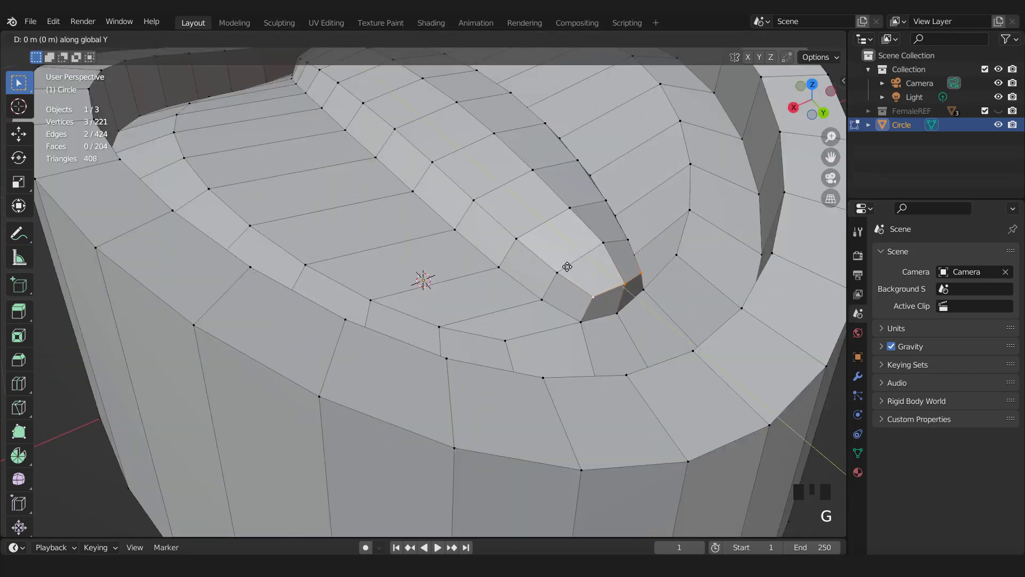
left_click(562, 264)
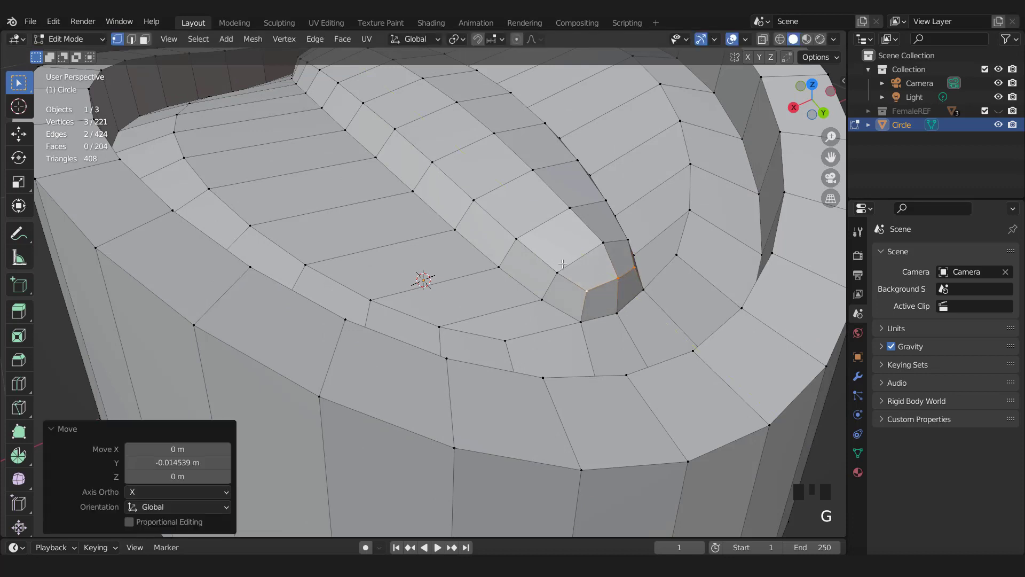
key("g")
middle_click(562, 265)
left_click(562, 267)
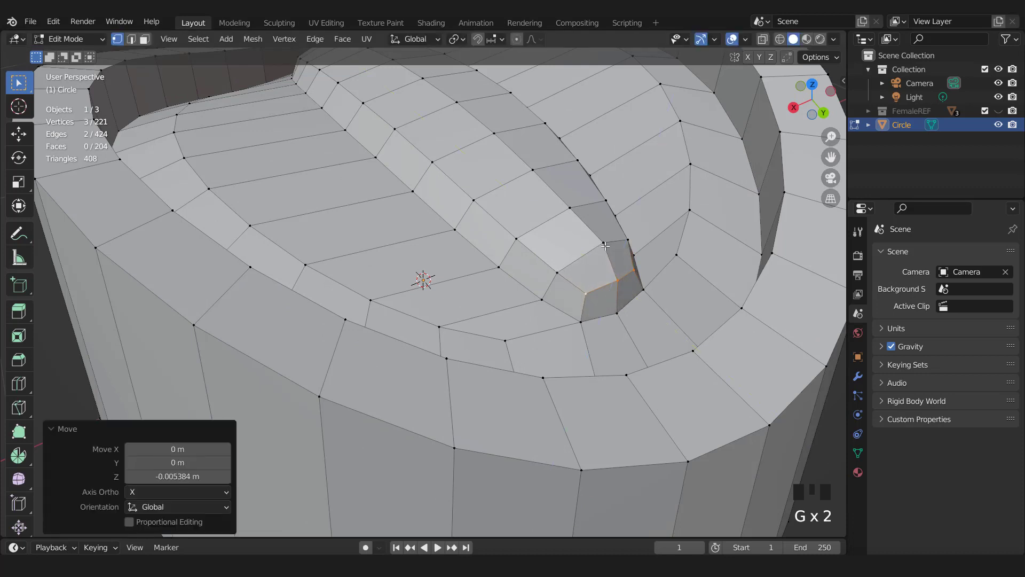
Lower the center-line vertex next to the opposite strip end about 0.008 m along Z.
left_click(604, 243)
key("g")
key("z")
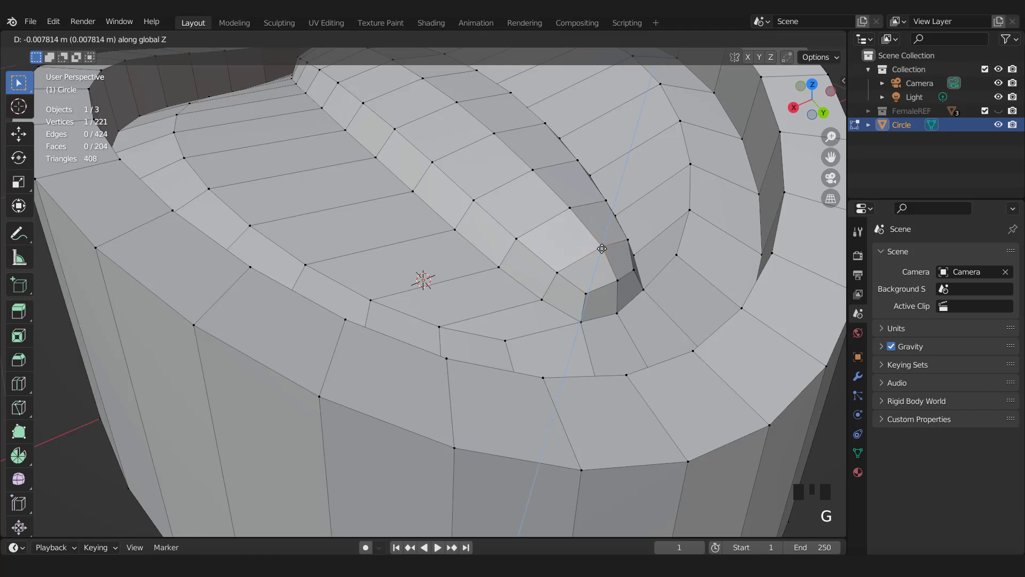
left_click(602, 249)
Add one centered loop cut around the raised strip's side walls and scale it up to about 1.02.
middle_click_drag(602, 248, 484, 230)
scroll(484, 229, "up", 2)
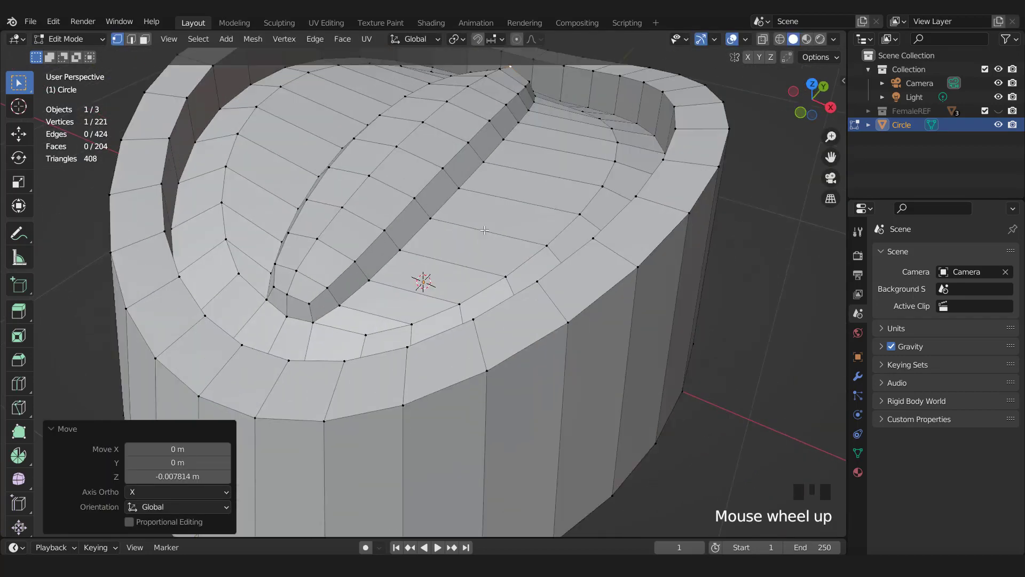
key("ctrl+r")
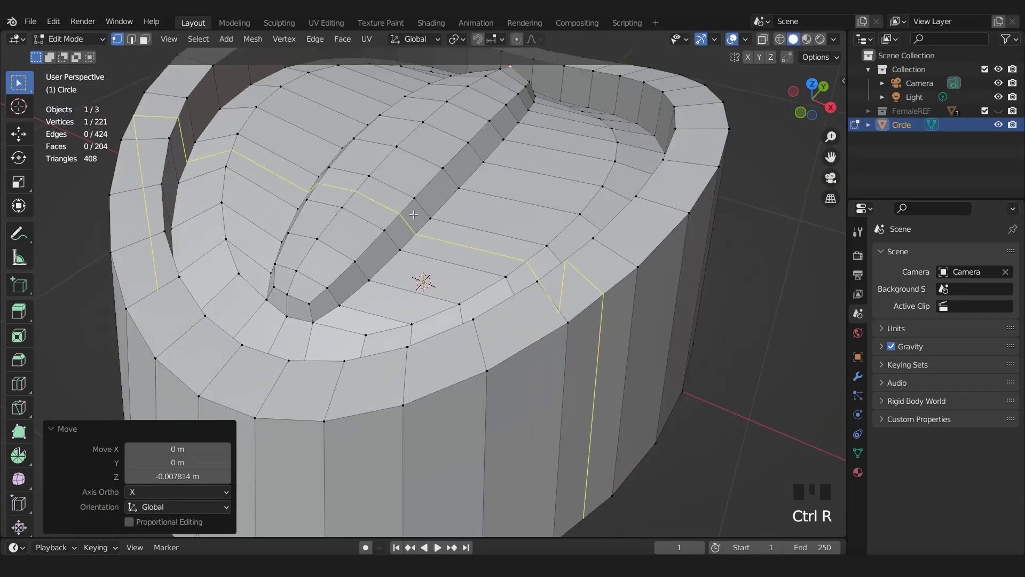
left_click(422, 208)
right_click(421, 207)
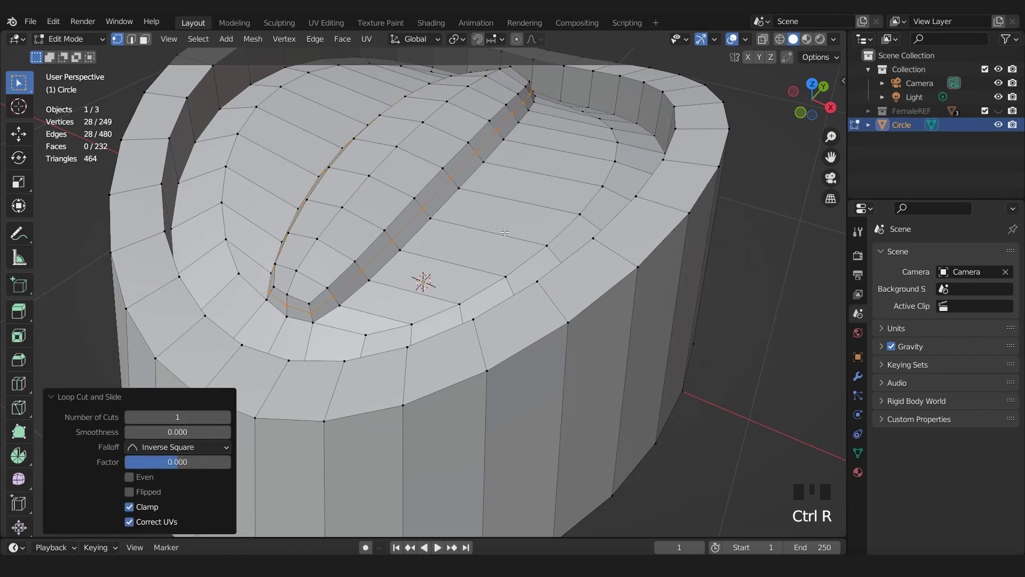
key("s")
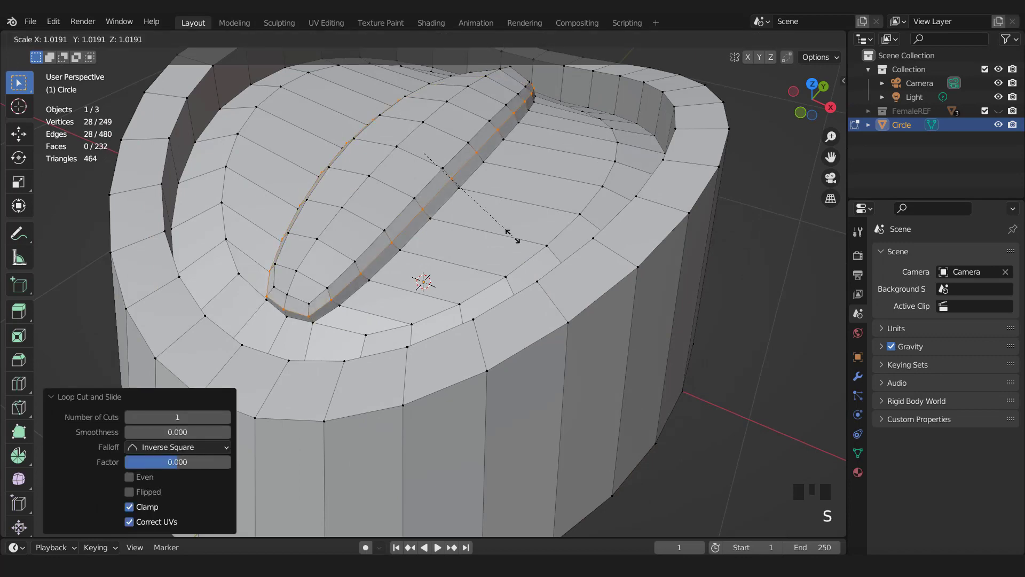
left_click(512, 236)
In Object Mode, add a level 2 Subdivision Surface modifier to the object and shade it smooth.
key("Tab")
scroll(508, 236, "down", 2)
middle_click_drag(508, 235, 489, 213)
scroll(508, 255, "up", 1)
key("ctrl+2")
right_click_drag(489, 213, 491, 239)
Turn off the Subdivision modifier's viewport display.
key("KP_1")
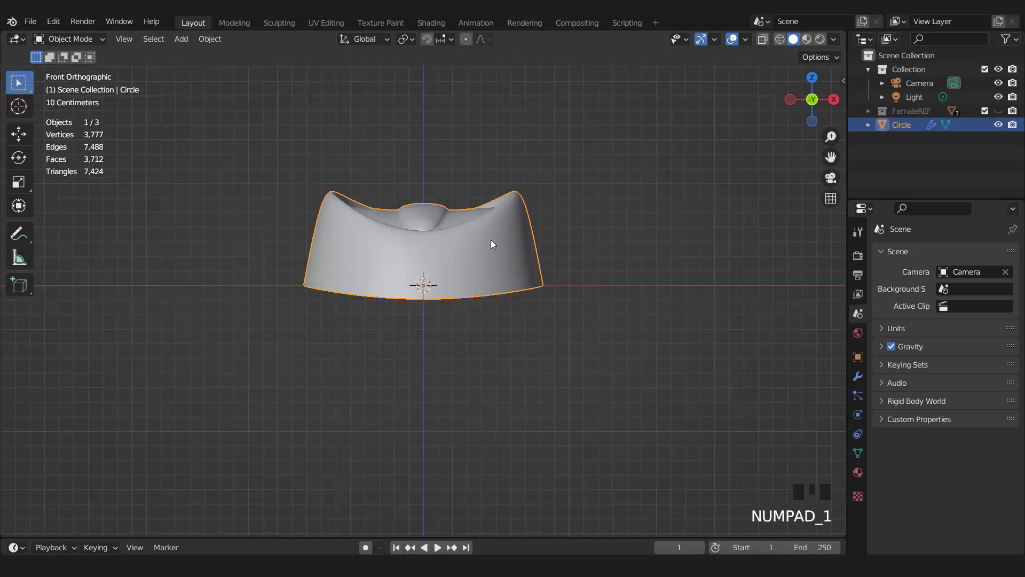
scroll(493, 236, "down", 2)
middle_click_drag(482, 264, 521, 216)
left_click(858, 376)
left_click(949, 275)
In Edit Mode, select the rim's outer and inner top edge loops and bevel them about 0.04 m with one segment.
scroll(560, 244, "up", 2)
key("Tab")
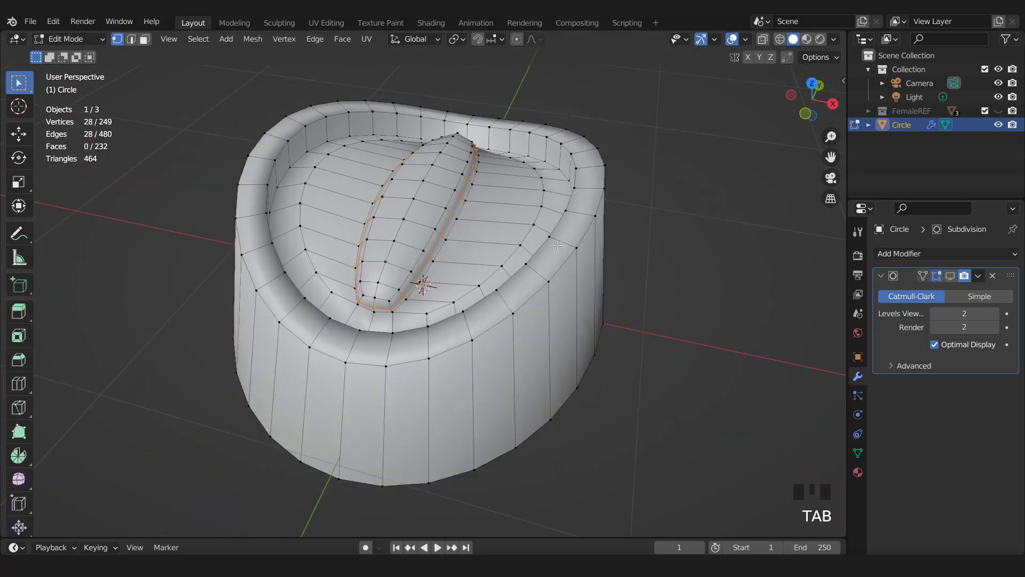
middle_click_drag(560, 245, 634, 242)
key("2")
double_click(580, 195)
double_click(584, 254, "shift")
scroll(654, 248, "up", 1)
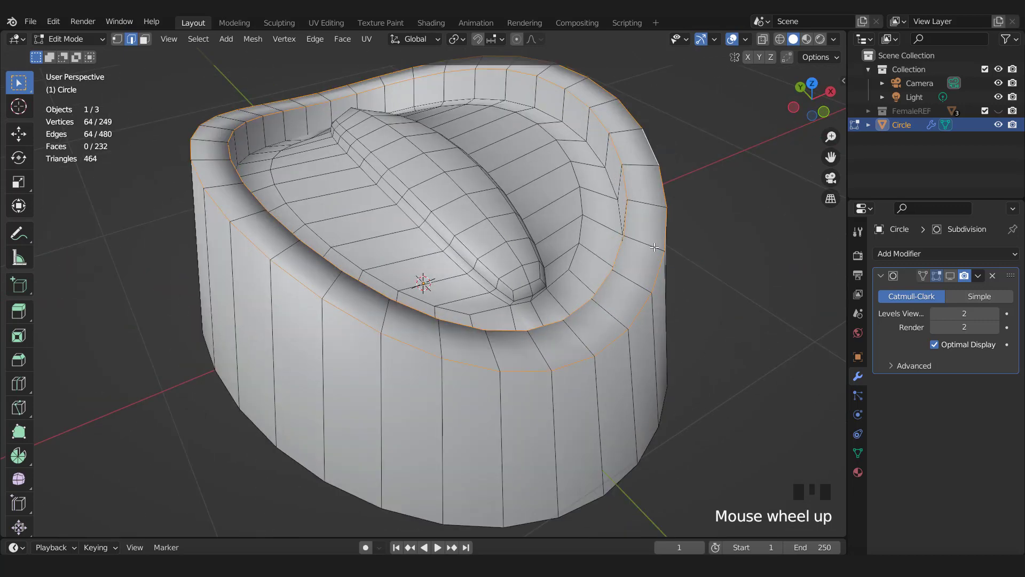
key("ctrl+b")
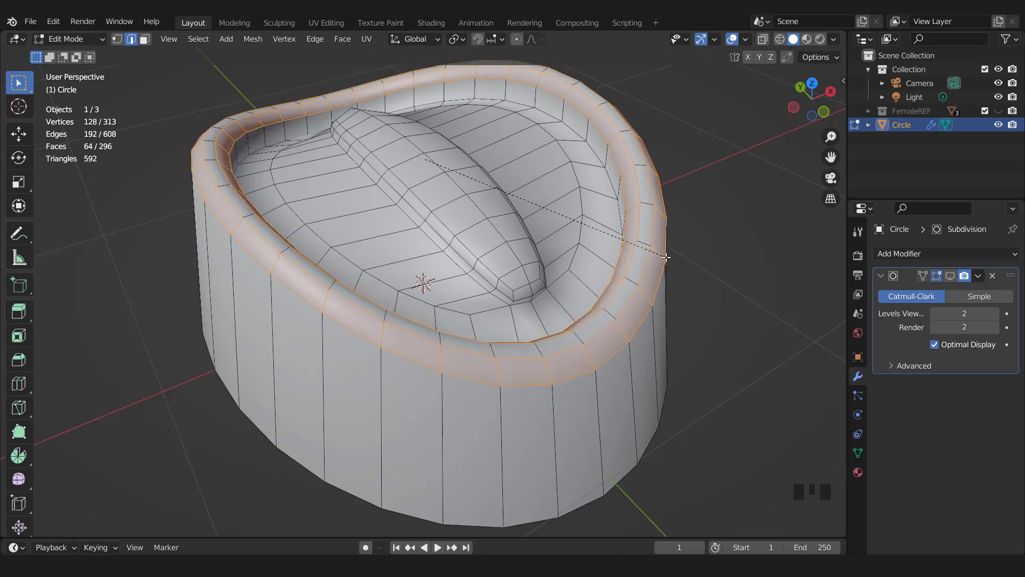
left_click(666, 257)
Scale the edge loop at the base of the rim's inner wall to about 0.955 and bevel it about 0.018 m.
middle_click_drag(665, 257, 599, 184)
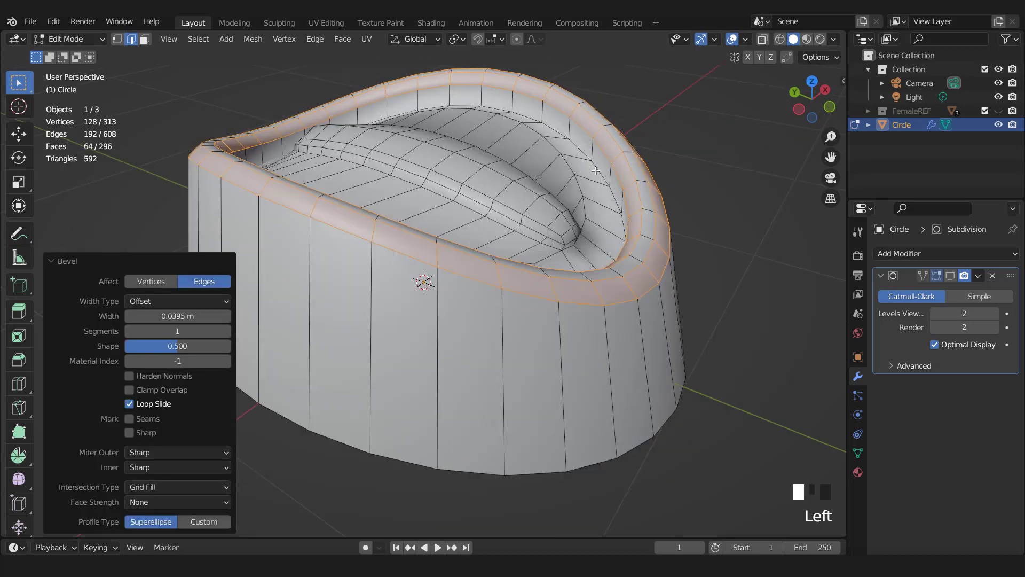
double_click(631, 208)
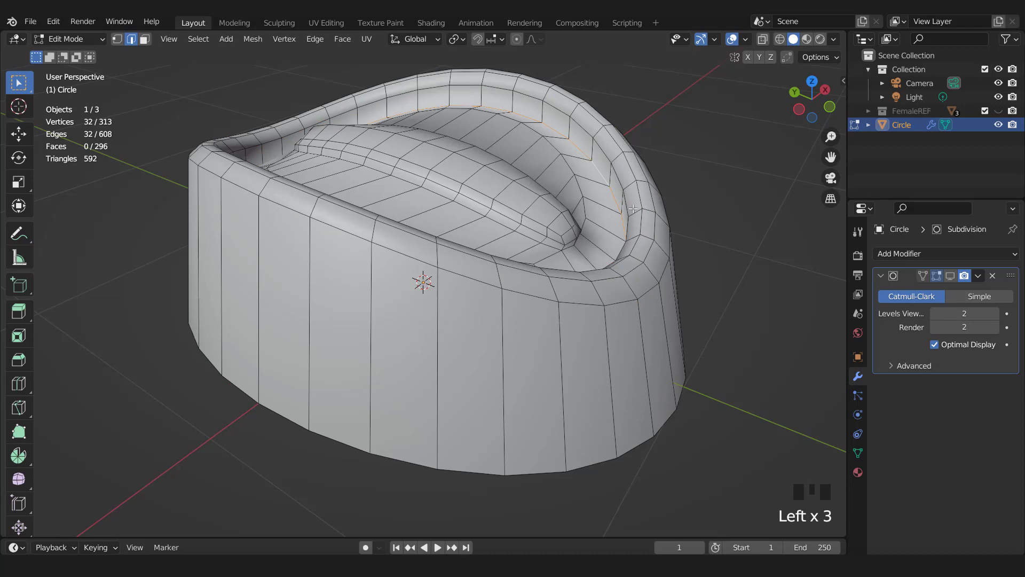
key("s")
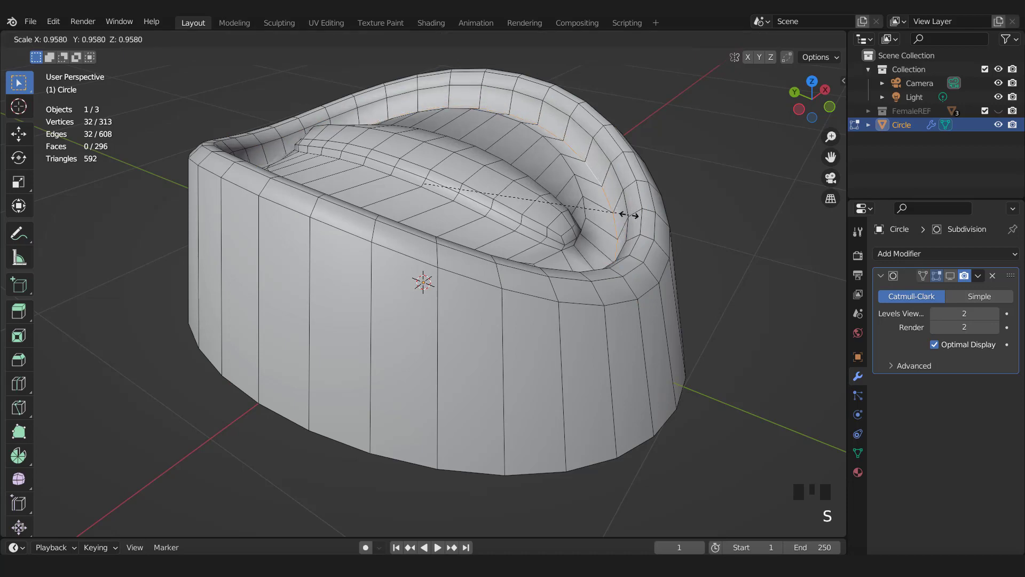
left_click(628, 214)
middle_click_drag(628, 214, 592, 233)
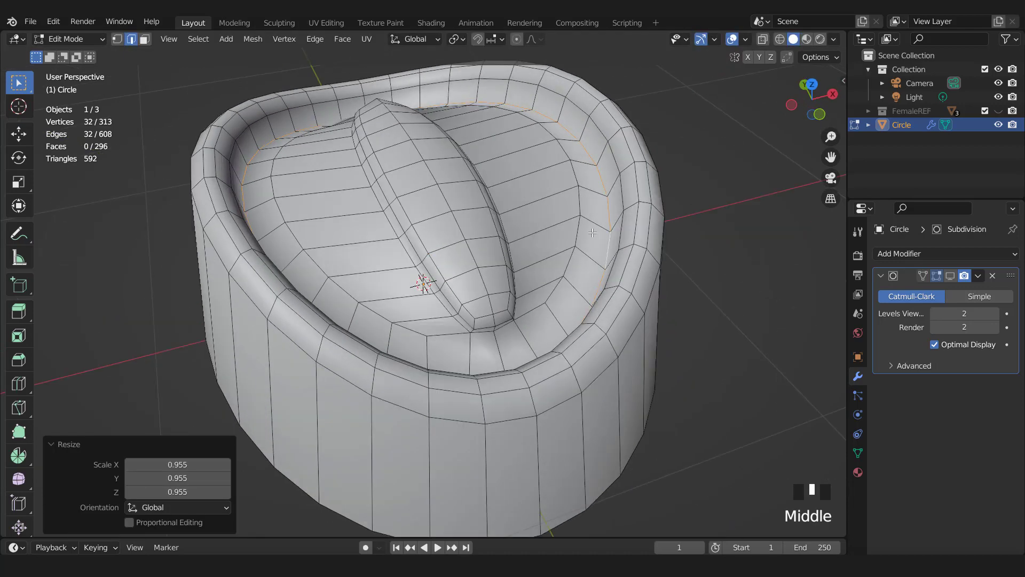
key("ctrl+b")
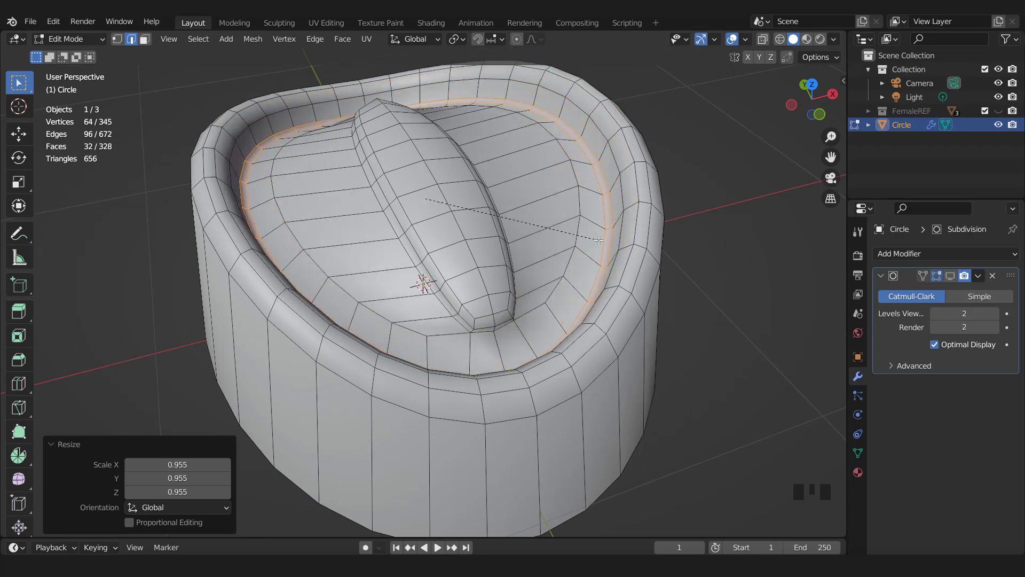
left_click(599, 240)
Extrude the band's open bottom edge loop in place and scale it inward to about 0.874.
middle_click_drag(599, 240, 532, 258)
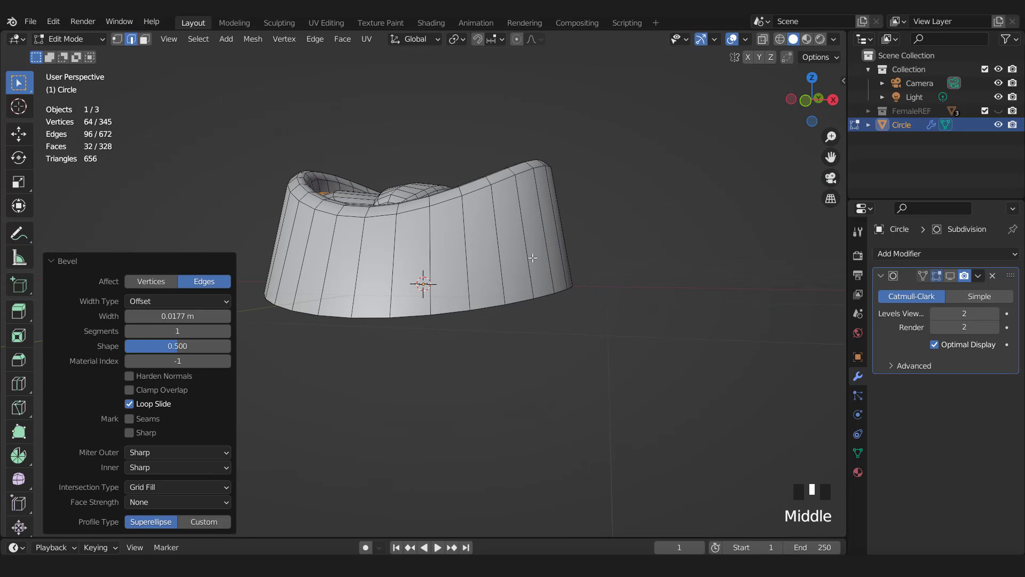
triple_click(527, 299)
key("ctrl+KP_7")
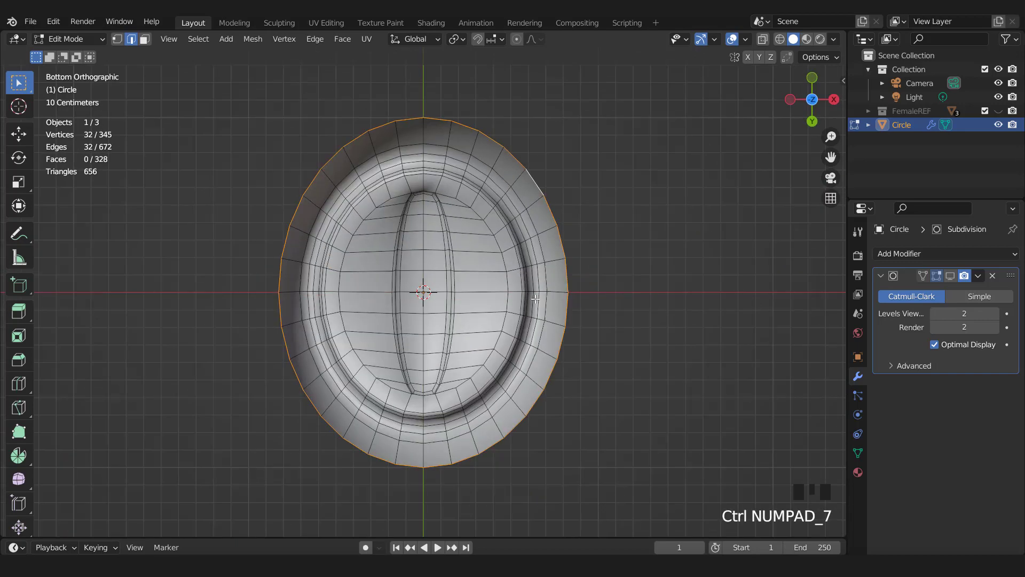
key("e")
right_click(536, 299)
key("s")
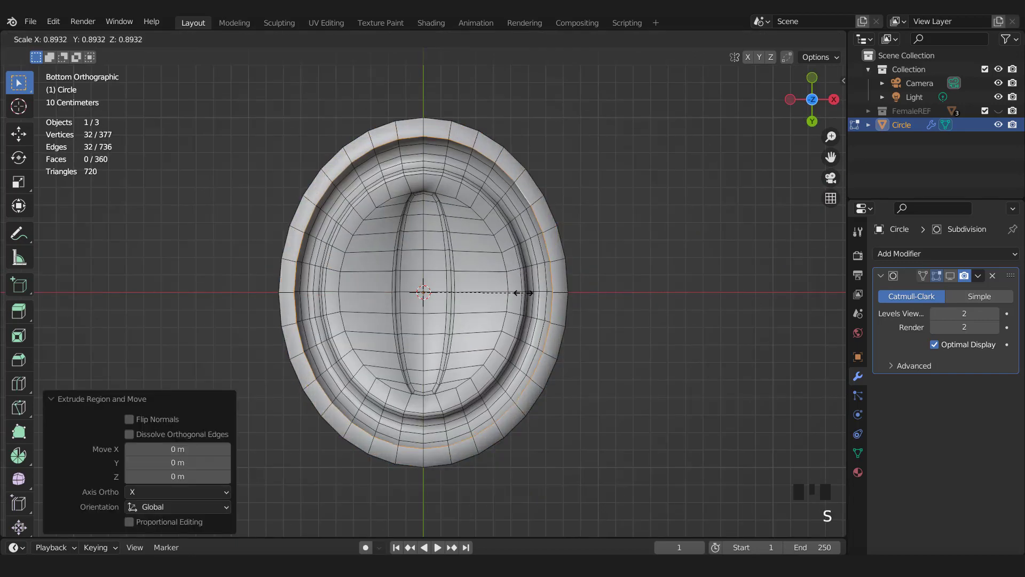
left_click(520, 293)
middle_click_drag(521, 293, 495, 347)
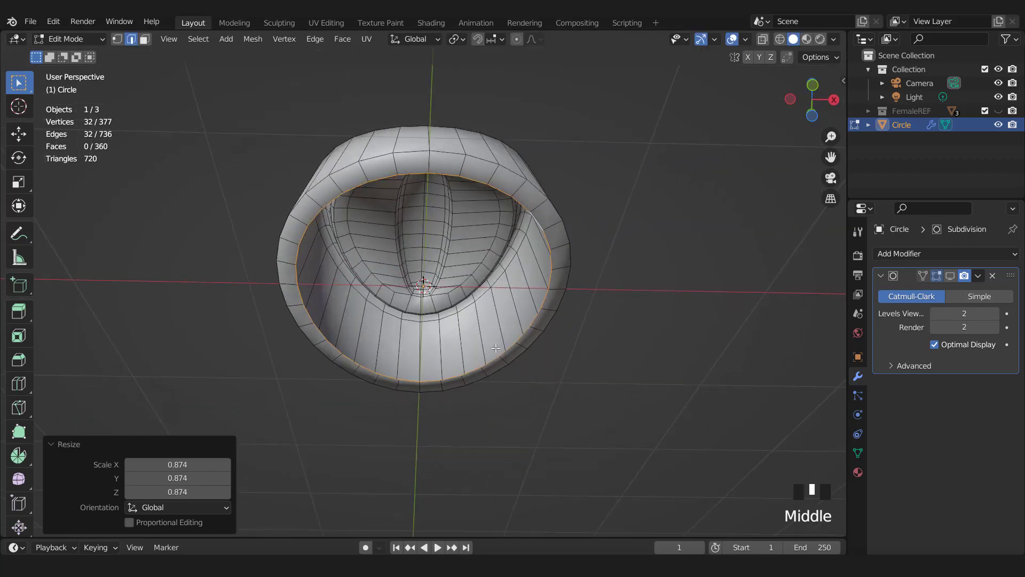
Extrude the base's inner edge loop up about 0.706 m along Z and scale it to about 0.671.
key("e")
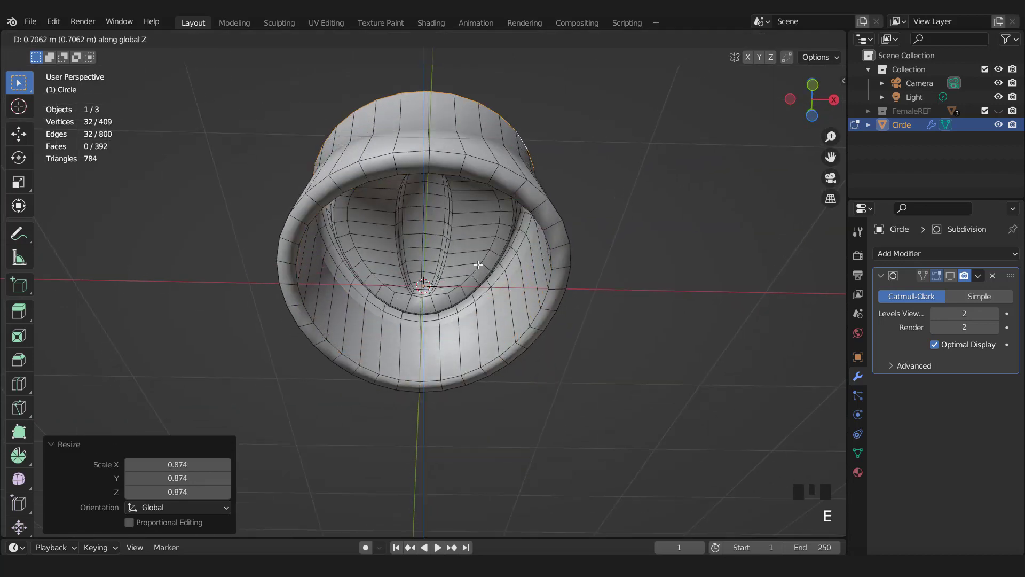
left_click(478, 263)
key("KP_7")
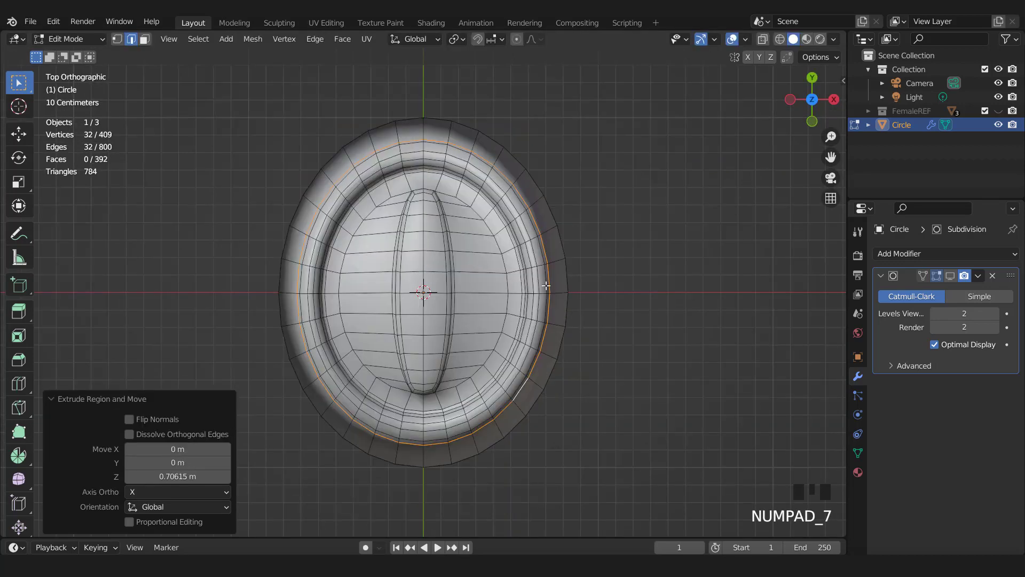
key("s")
left_click(505, 281)
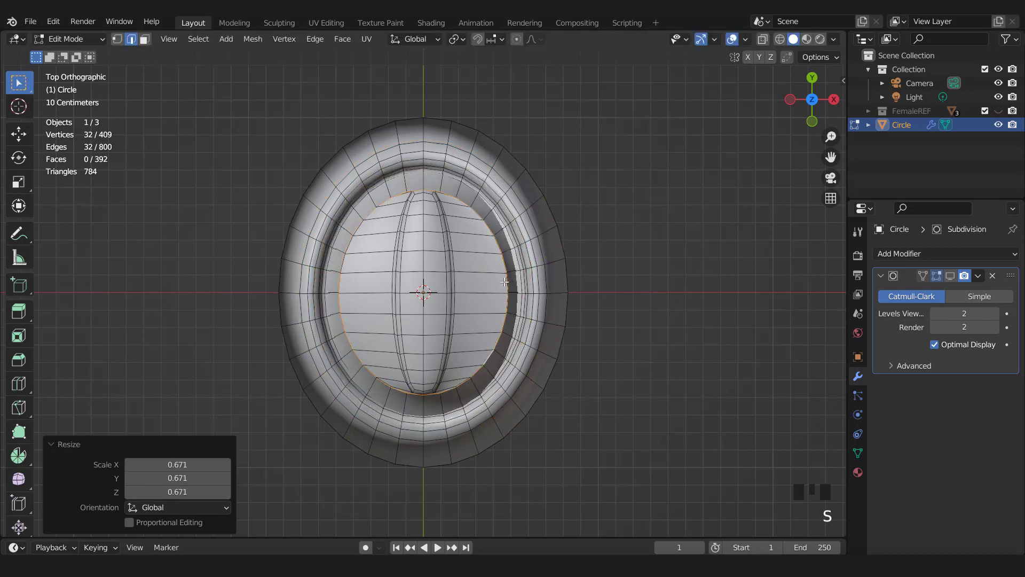
Lower the extruded inner loop about 0.26 m along Z, keeping it inside the shell beneath the domed surface.
key("KP_1")
middle_click_drag(503, 281, 499, 266)
key("KP_1")
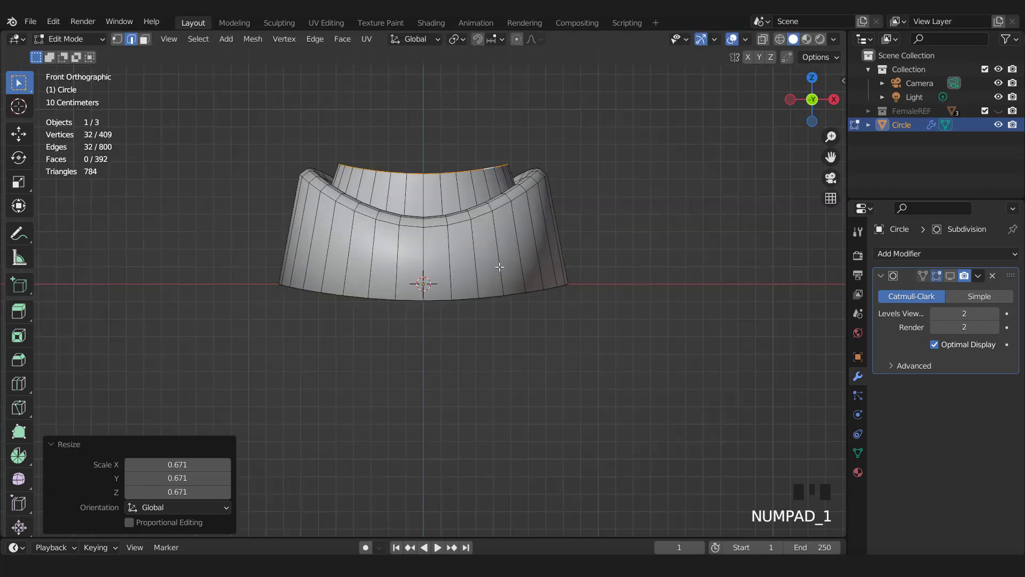
key("g")
left_click(497, 314)
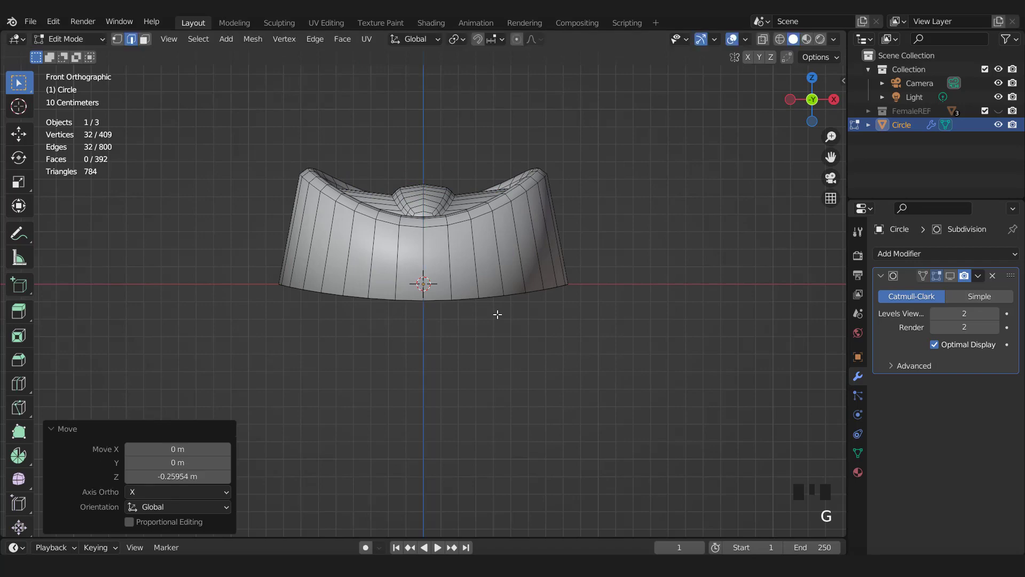
middle_click_drag(497, 314, 491, 173)
scroll(531, 249, "up", 2)
Grid-fill the open inner loop on the underside with span 4 and offset -2.
key("ctrl+KP_7")
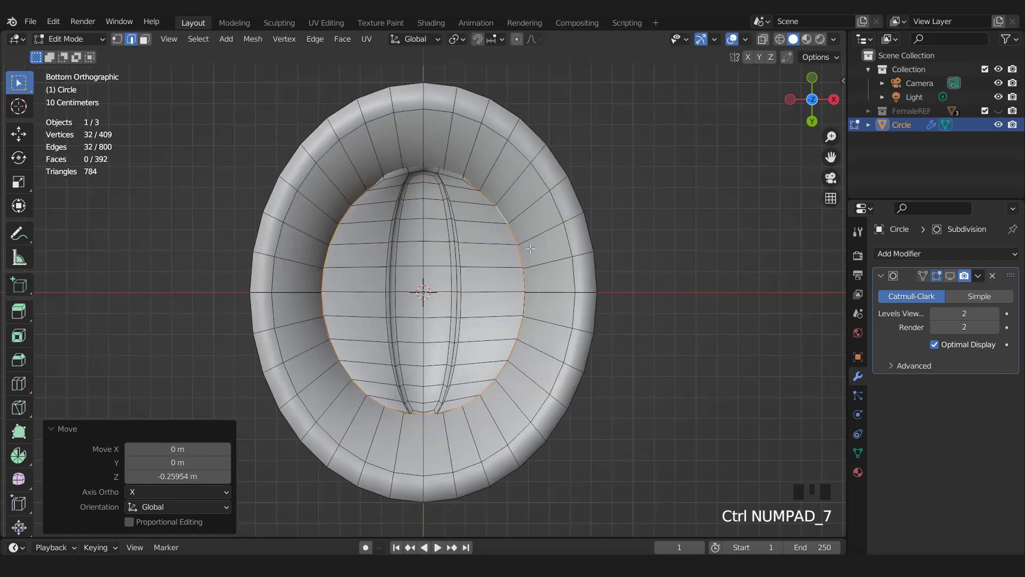
left_click(344, 39)
left_click(370, 191)
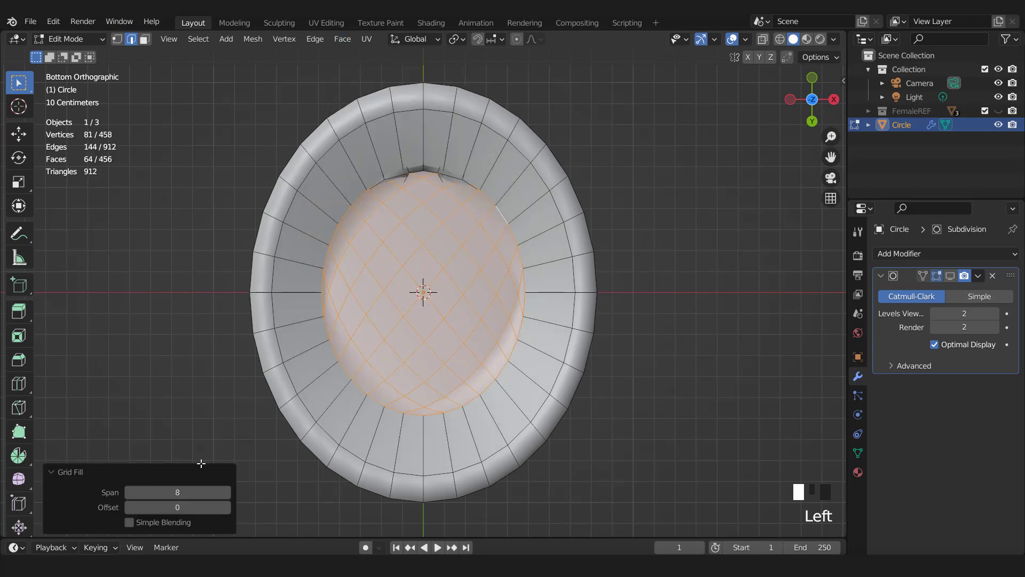
left_click_drag(212, 492, 176, 491)
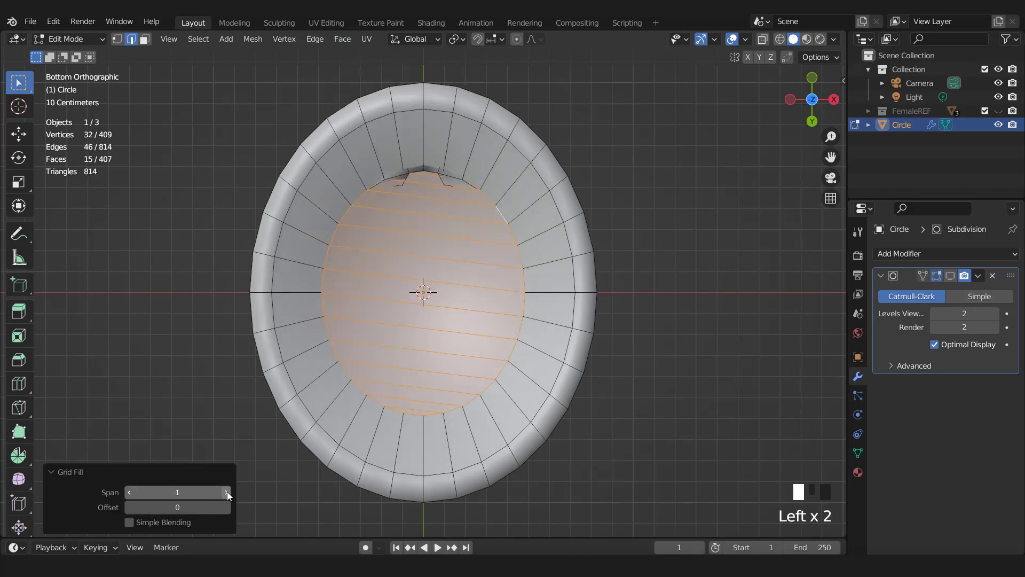
double_click(226, 491)
left_click(228, 492)
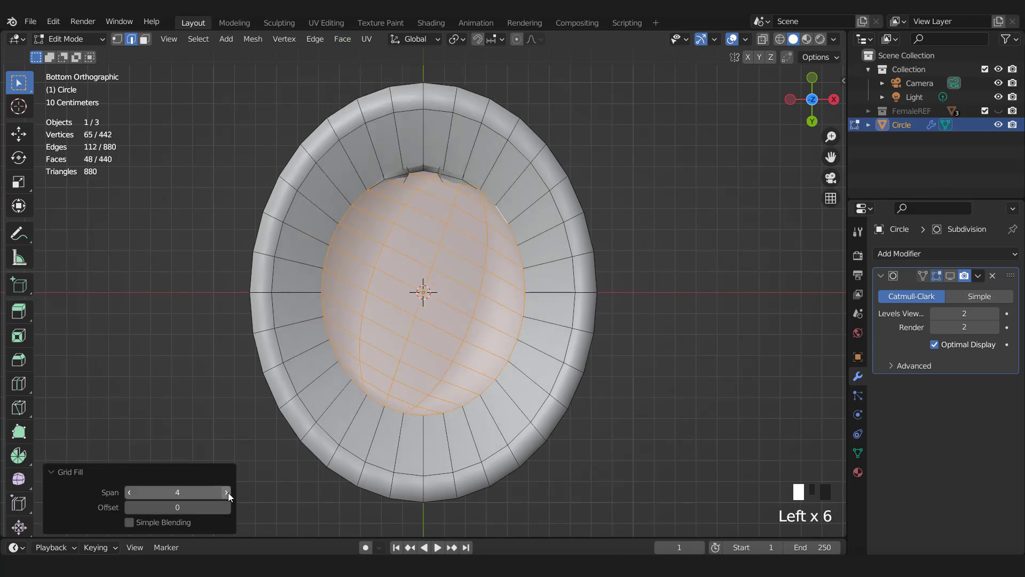
left_click(129, 507)
left_click(129, 507)
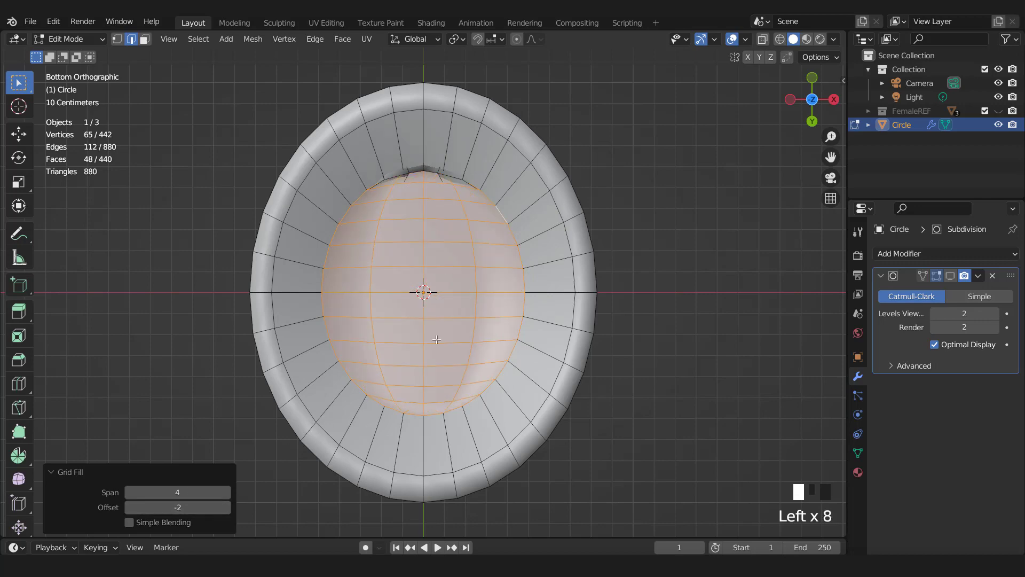
Move the filled underside surface about -0.021 m along Z.
middle_click_drag(436, 340, 521, 208)
key("g")
key("z")
left_click(488, 362)
Add one loop cut around the inner wall, slid close to the filled surface with a factor of about -0.853.
key("ctrl+r")
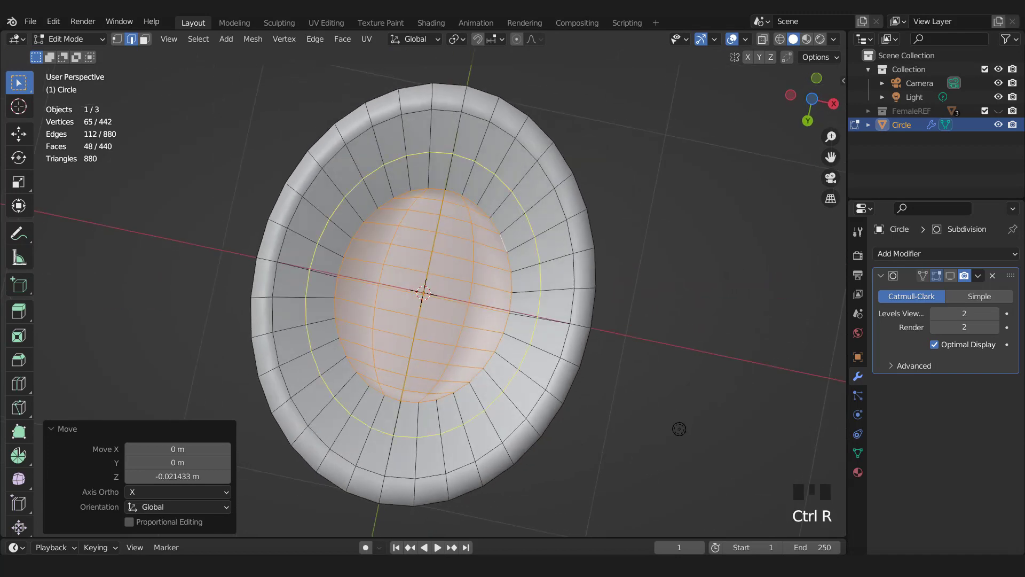
left_click(503, 207)
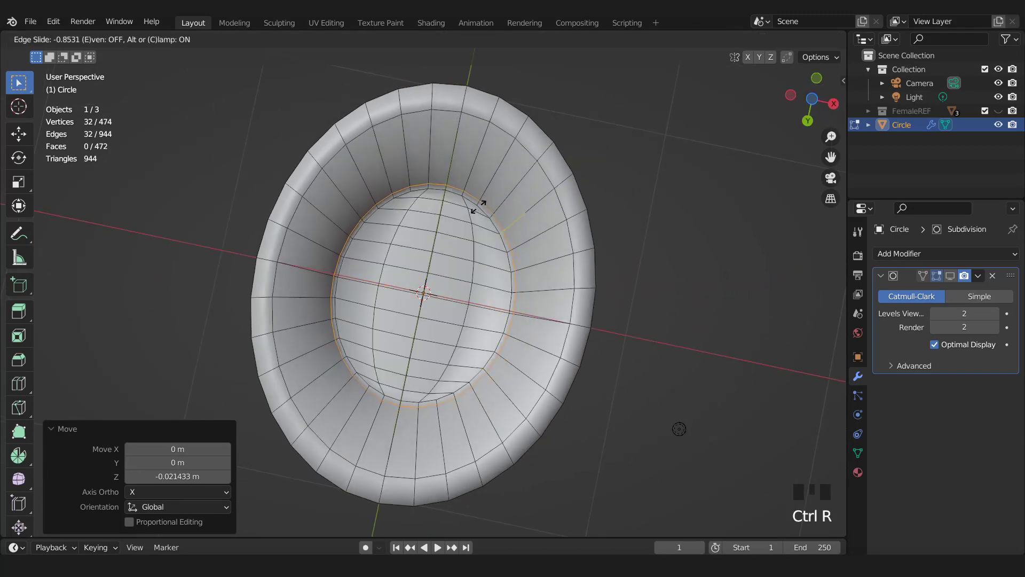
middle_click(478, 207)
middle_click_drag(478, 206, 535, 250)
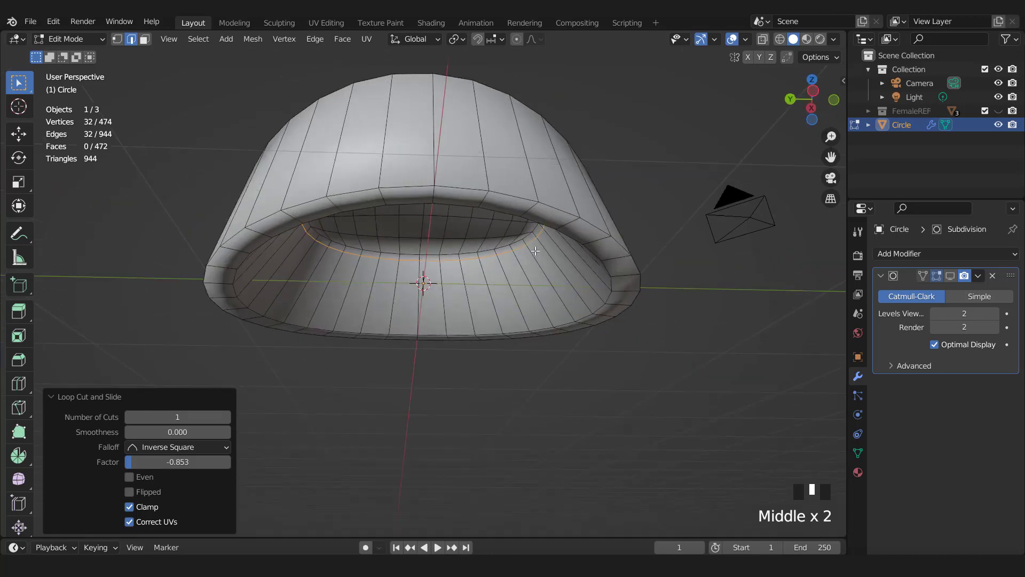
Select the outer and inner edge loops of the bottom rim and bevel them slightly with one segment.
double_click(552, 207)
middle_click_drag(553, 206, 615, 137)
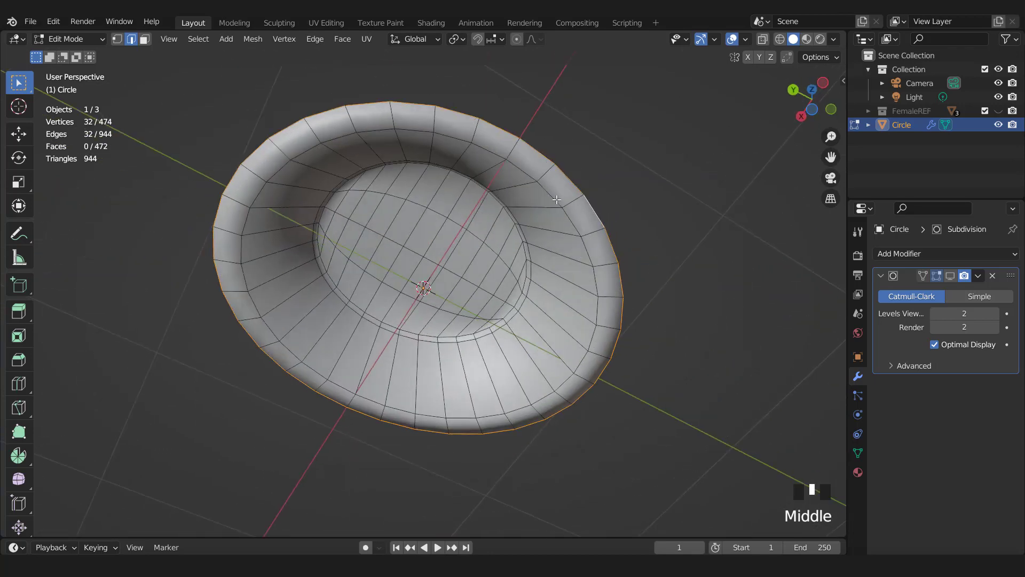
double_click(557, 199, "shift")
middle_click_drag(553, 170, 657, 278)
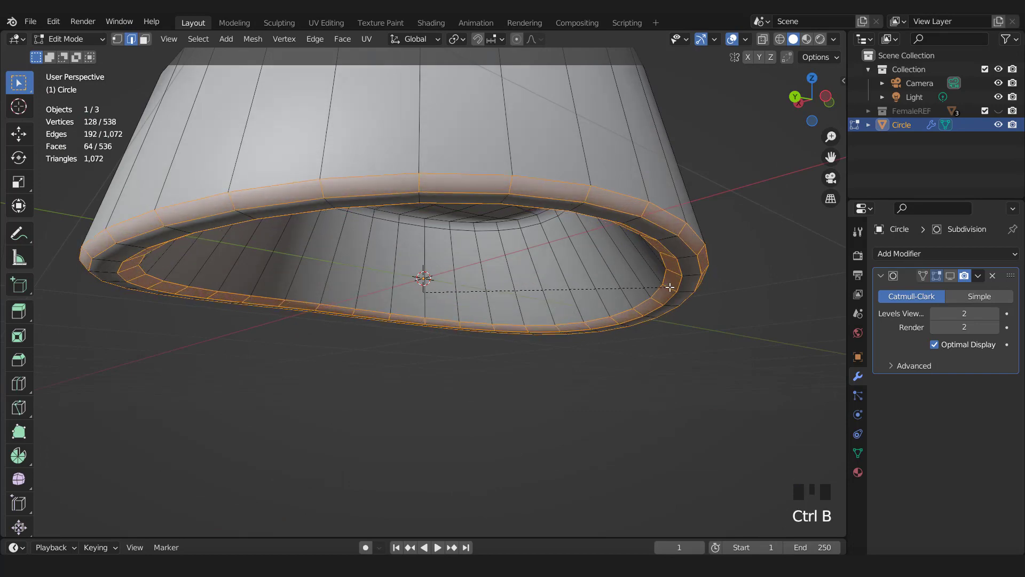
left_click(669, 288)
Return to Object Mode and turn on the Subdivision modifier's viewport display.
scroll(670, 288, "down", 2)
middle_click_drag(670, 291, 667, 336)
key("Tab")
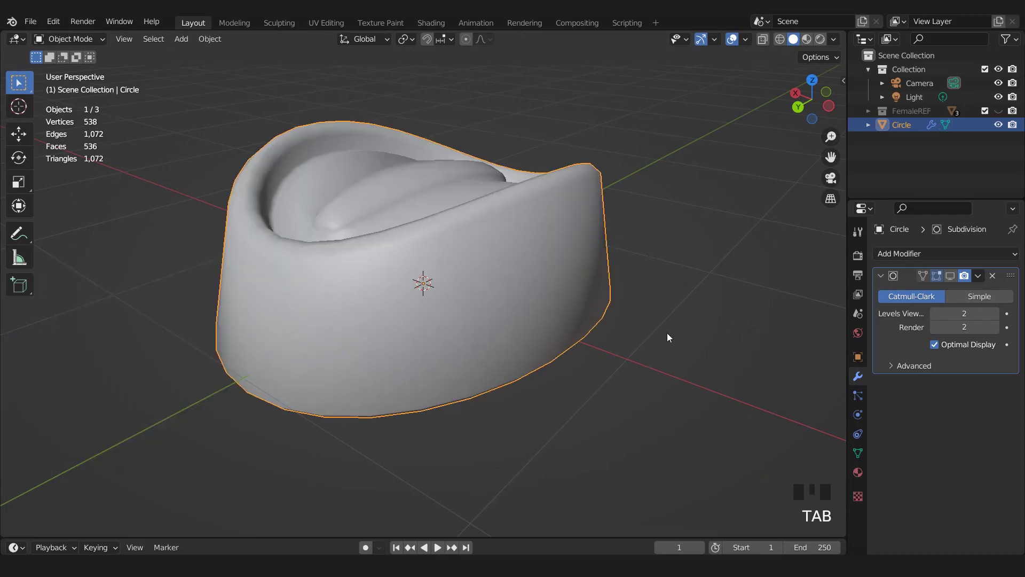
left_click(950, 275)
Show the FemaleREF collection in the viewport from the front view.
scroll(549, 278, "down", 4)
mouse_move(549, 278)
middle_mouse_down()
mouse_move(630, 277)
mouse_move(597, 277)
mouse_move(587, 218)
mouse_move(518, 220)
mouse_move(435, 249)
mouse_move(549, 304)
mouse_move(550, 294)
mouse_move(412, 305)
mouse_move(358, 297)
mouse_move(508, 298)
mouse_move(466, 271)
mouse_move(252, 265)
mouse_move(537, 291)
middle_mouse_up()
key("KP_1")
scroll(589, 268, "up", 2)
scroll(549, 290, "up", 3)
key("KP_1")
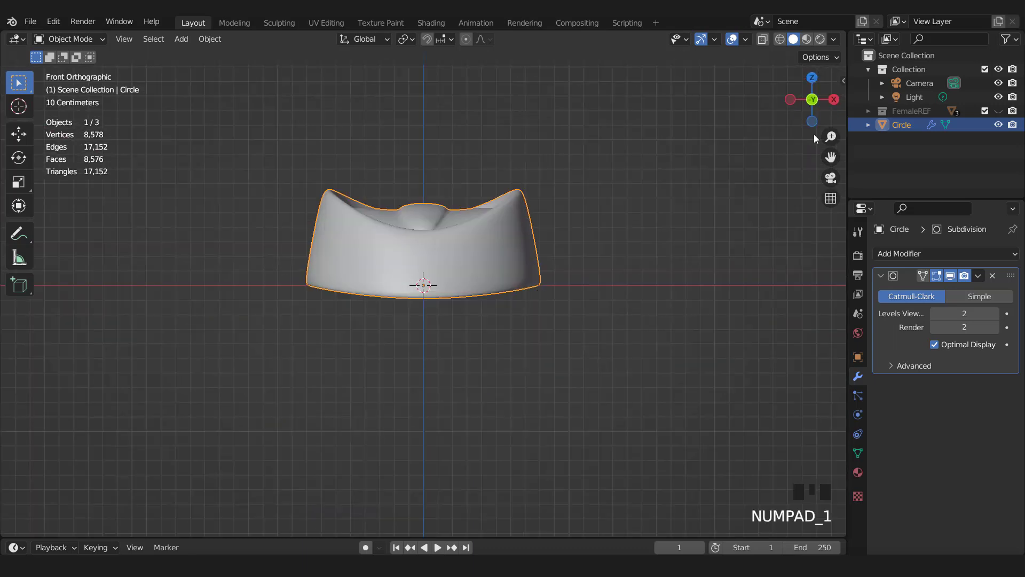
left_click(998, 111)
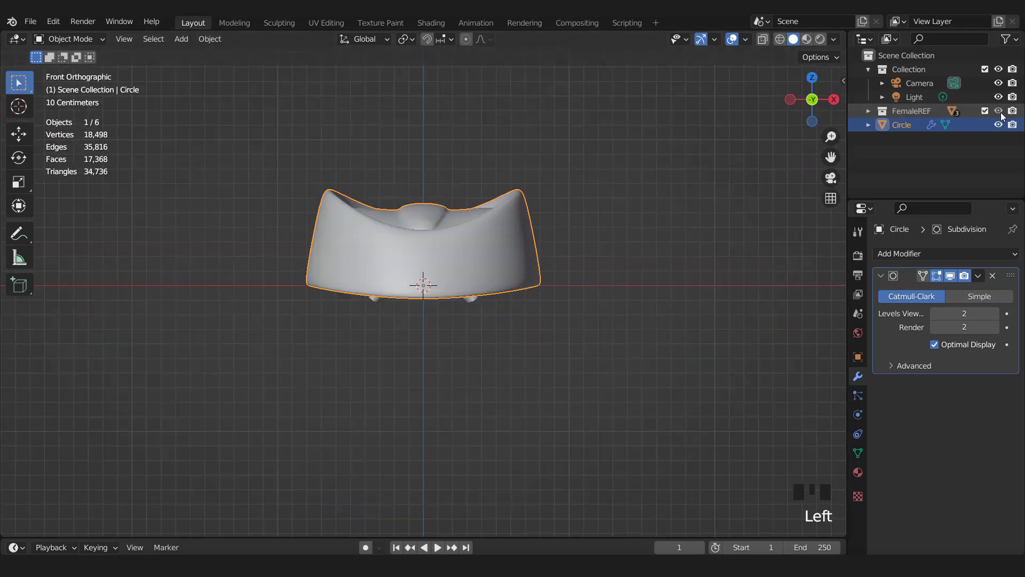
left_click(908, 111)
scroll(515, 241, "up", 2)
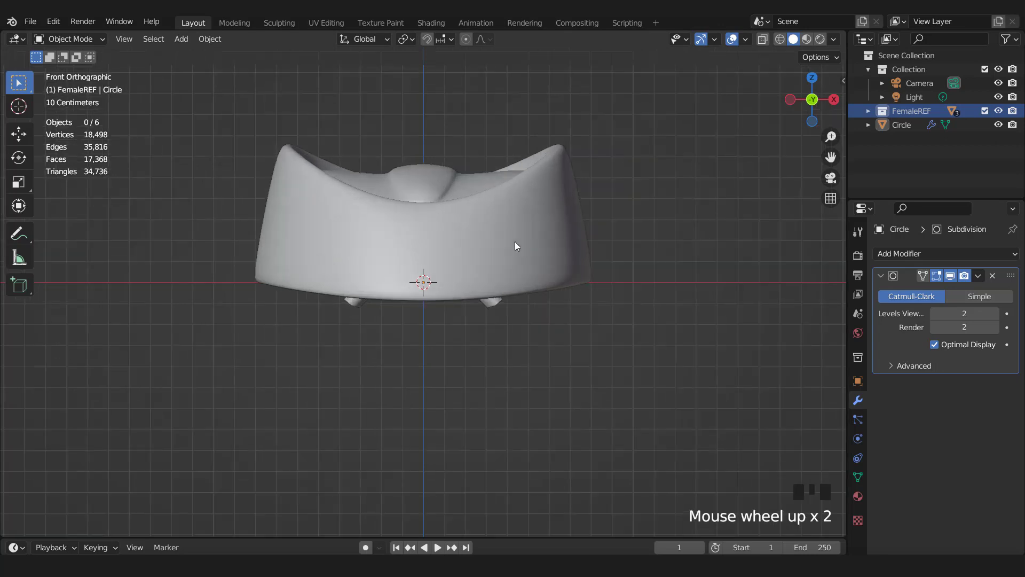
Select the oval piece and scale it down twice, to about 0.6 and 0.42, towards the reference figure's size.
left_click(547, 257)
key("s")
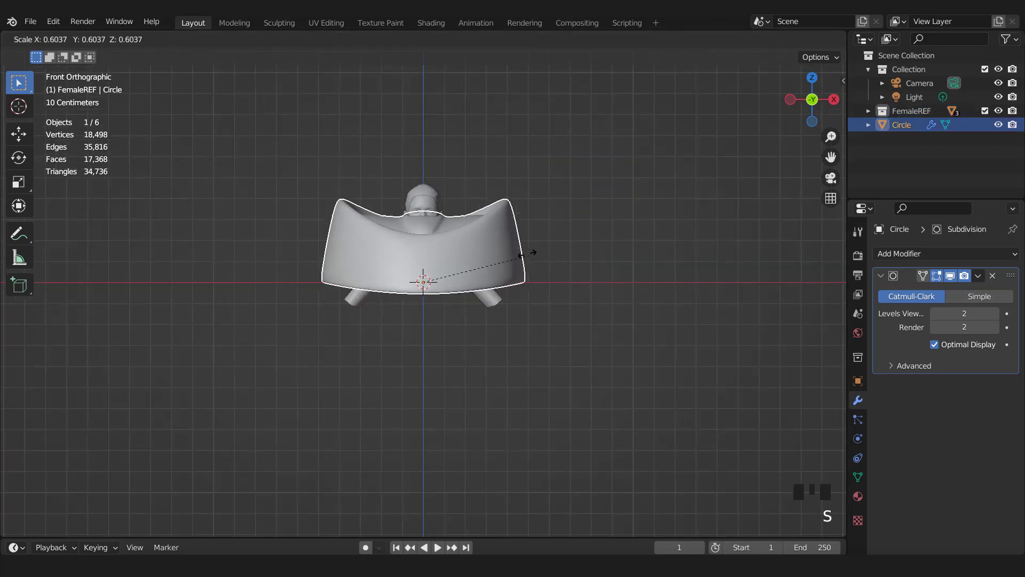
left_click(527, 252)
scroll(534, 257, "up", 2)
key("s")
left_click(495, 256)
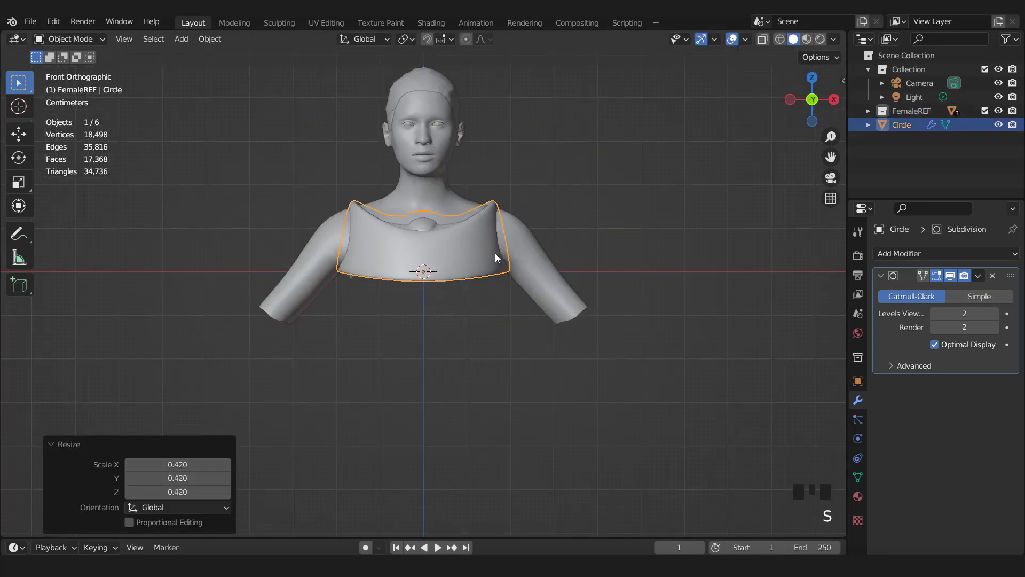
Raise the piece along Z by about 0.275 m and 0.139 m to the top of the head and scale it to about 0.538.
key("g")
key("z")
left_click(490, 134)
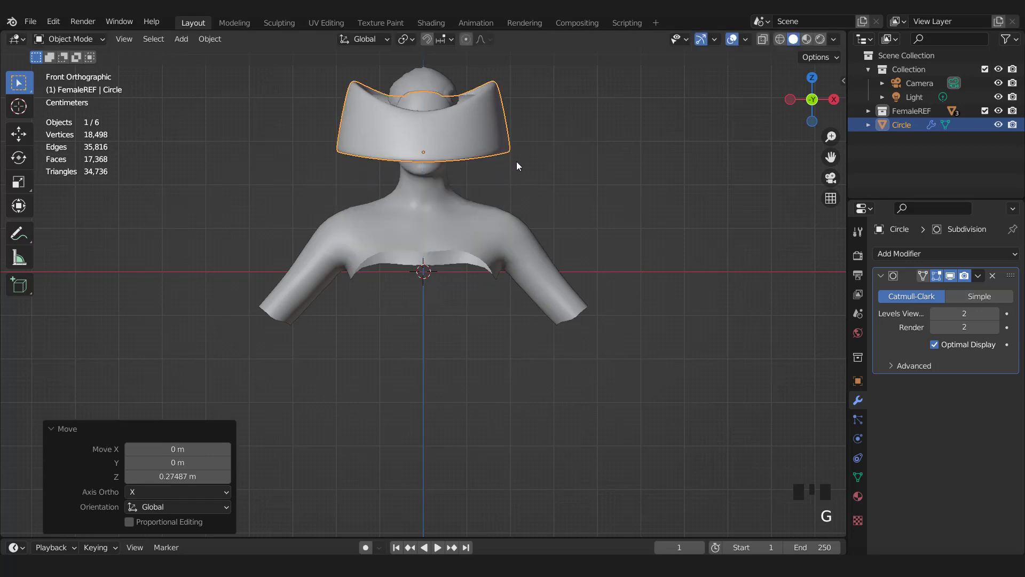
middle_click_drag(517, 161, 498, 313, "shift")
scroll(494, 315, "up", 4)
key("g")
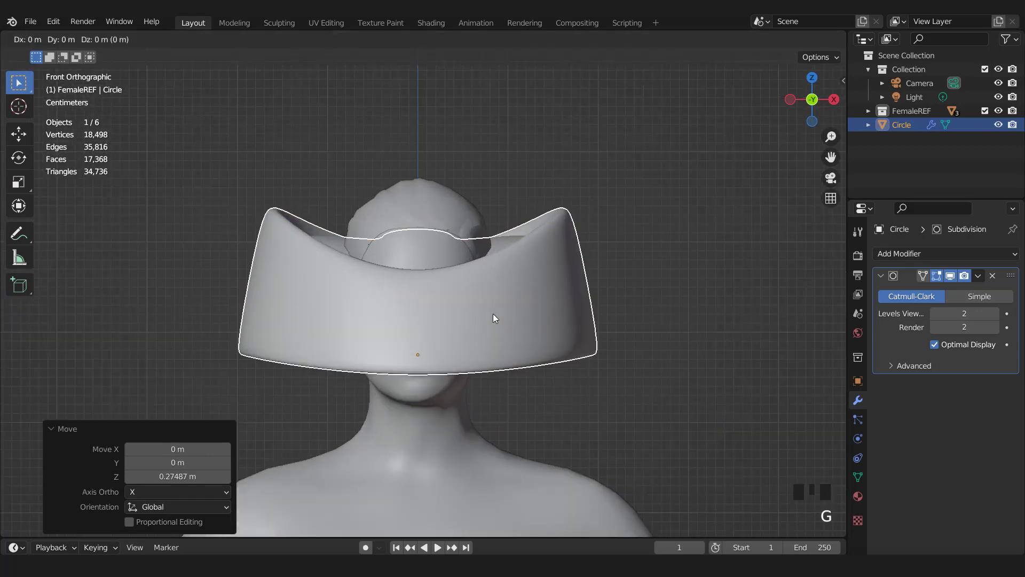
key("z")
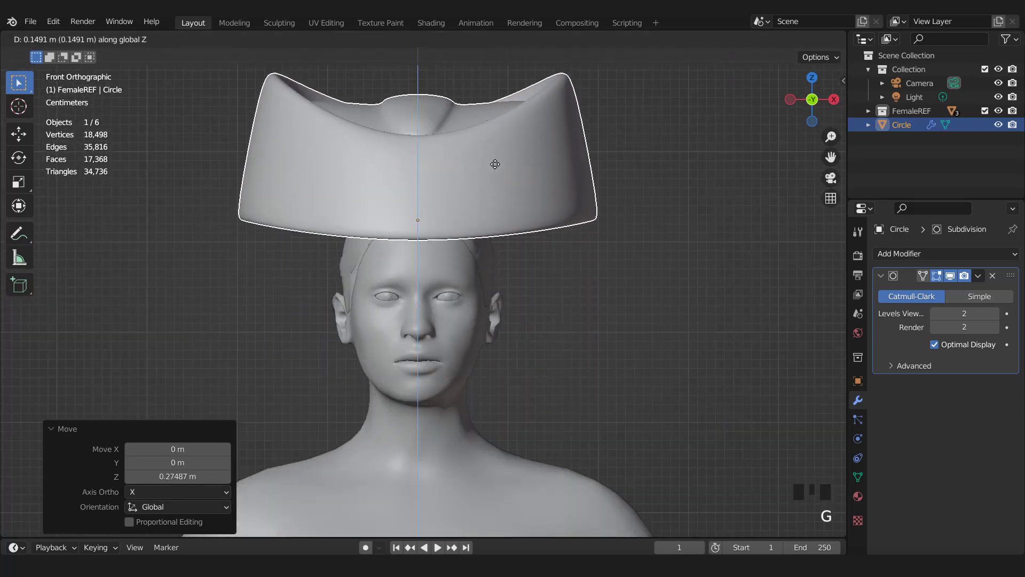
left_click(488, 187)
key("s")
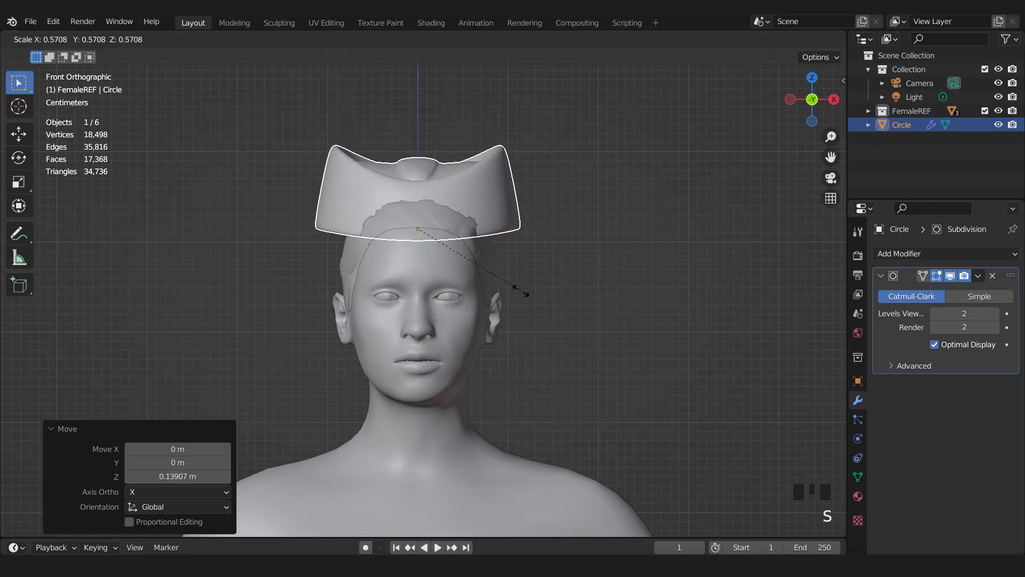
left_click(518, 289)
In side view, move the piece about -0.056 m in Y and 0.014 m in Z and scale it to about 0.792.
key("KP_3")
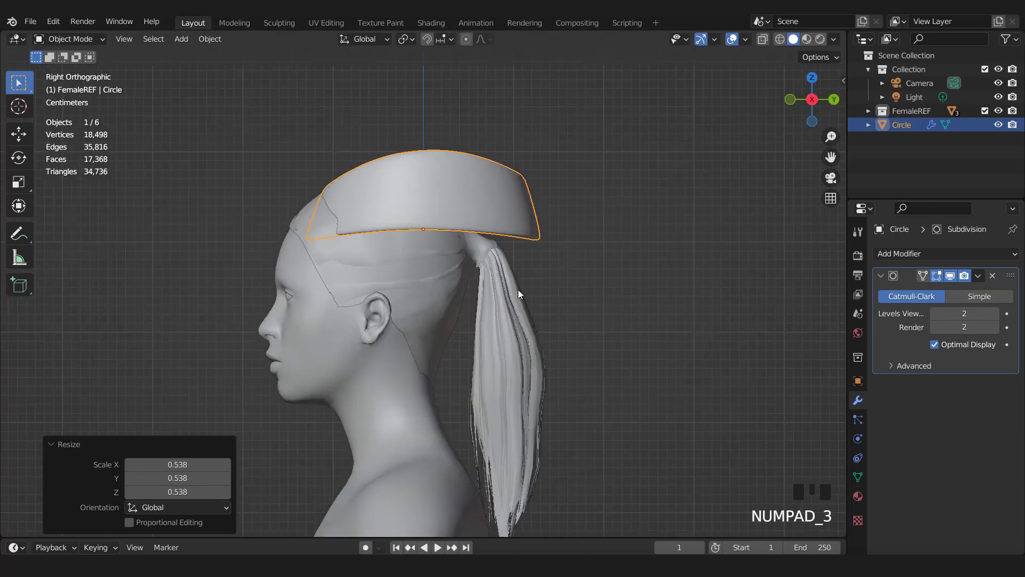
key("g")
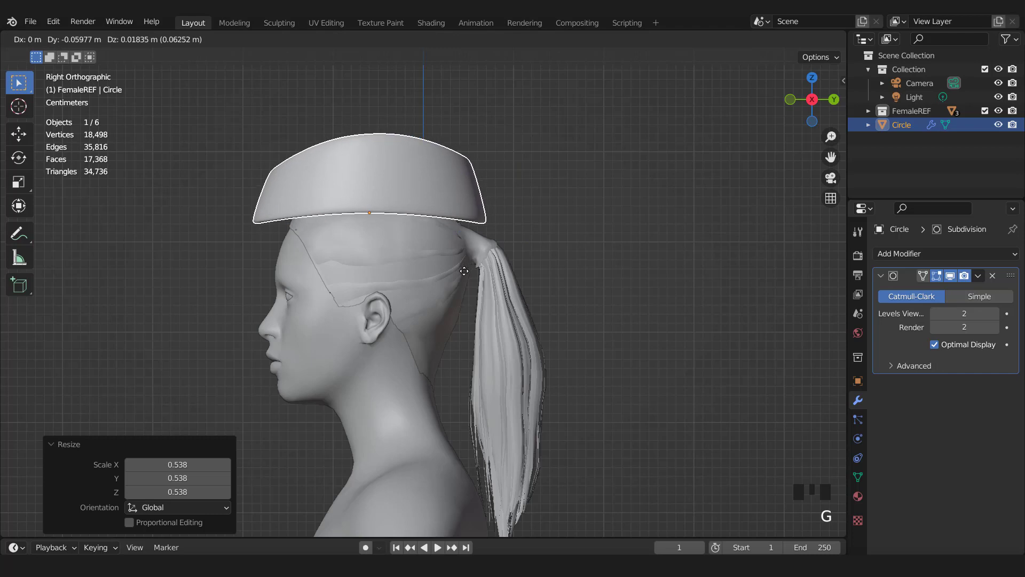
left_click(467, 278)
key("s")
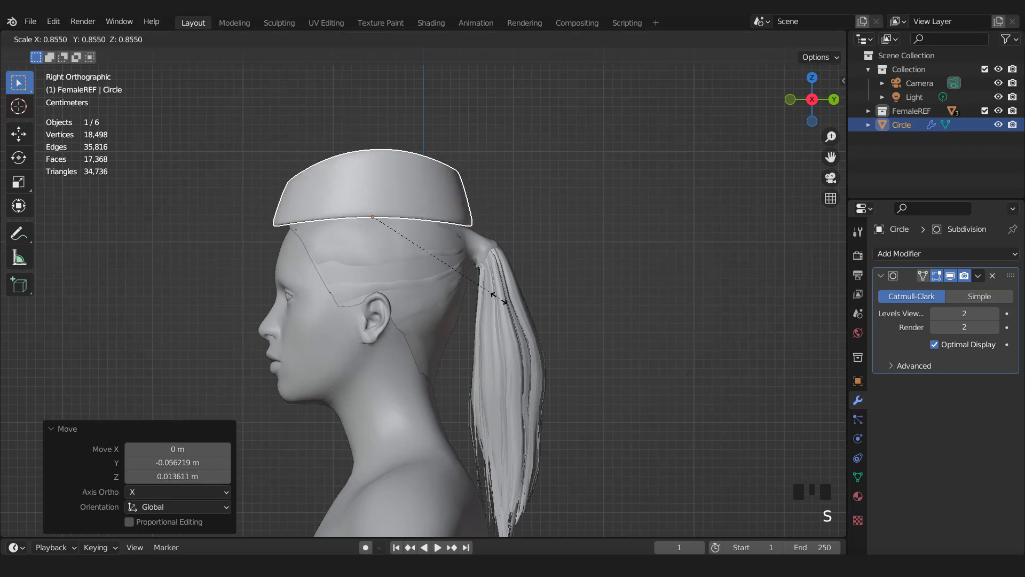
left_click(491, 293)
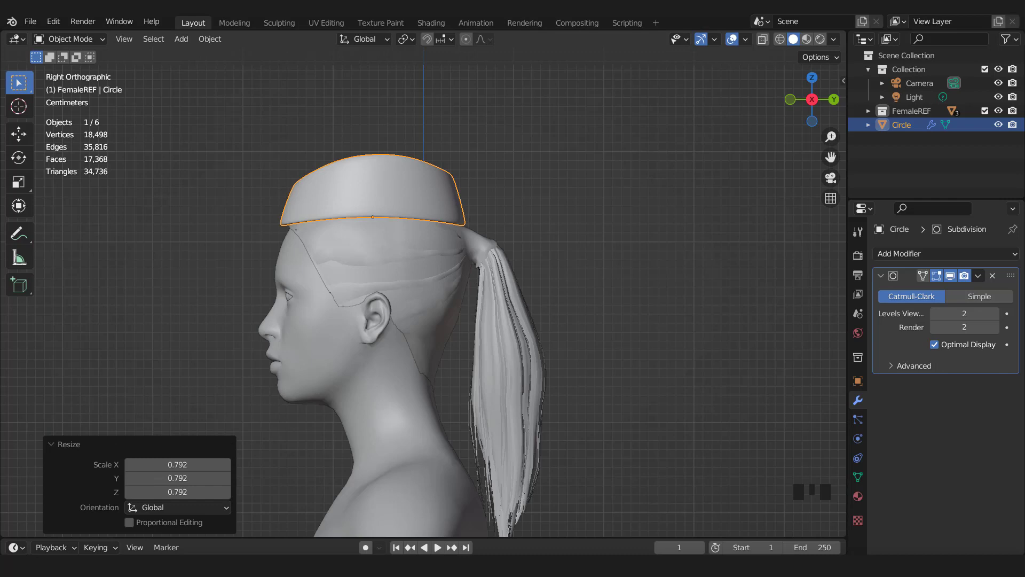
Rotate the piece about -1.83° in side view and nudge it about 0.001 m in Y and -0.003 m in Z.
key("r")
left_click(503, 282)
key("g")
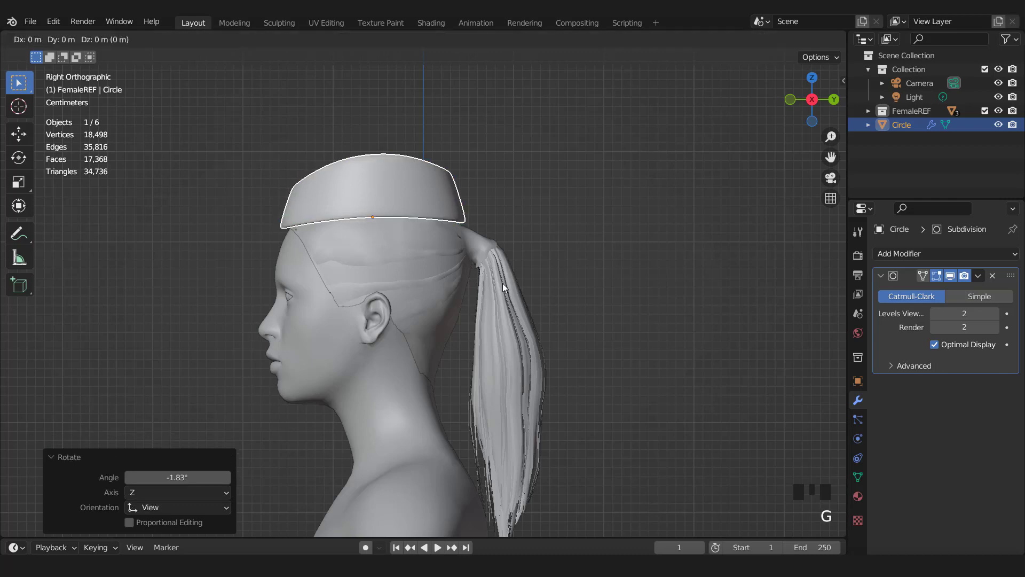
left_click(502, 286)
Narrow the piece in front view by scaling it to about 0.897 along X.
key("KP_1")
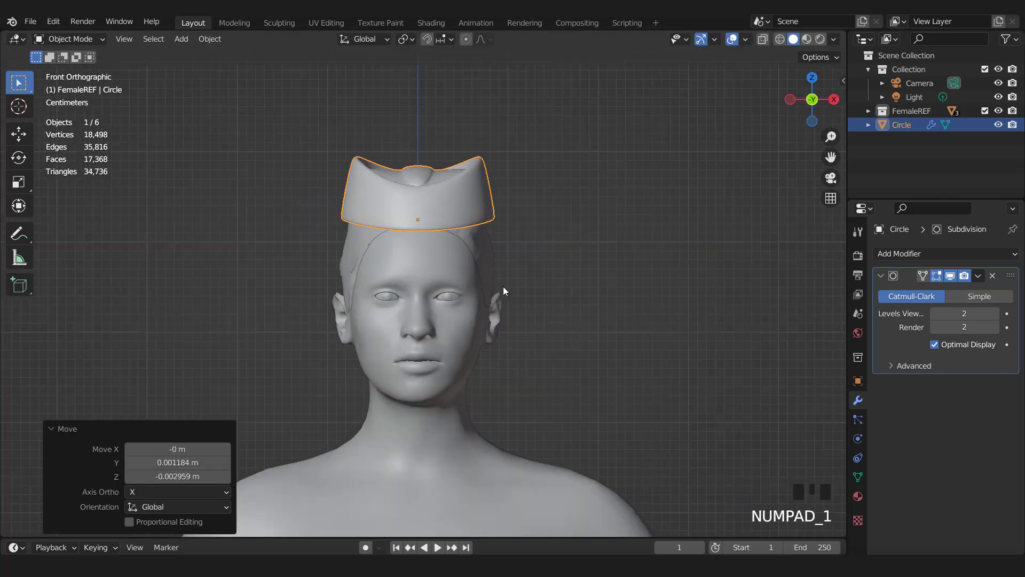
scroll(553, 246, "up", 2)
key("s")
key("x")
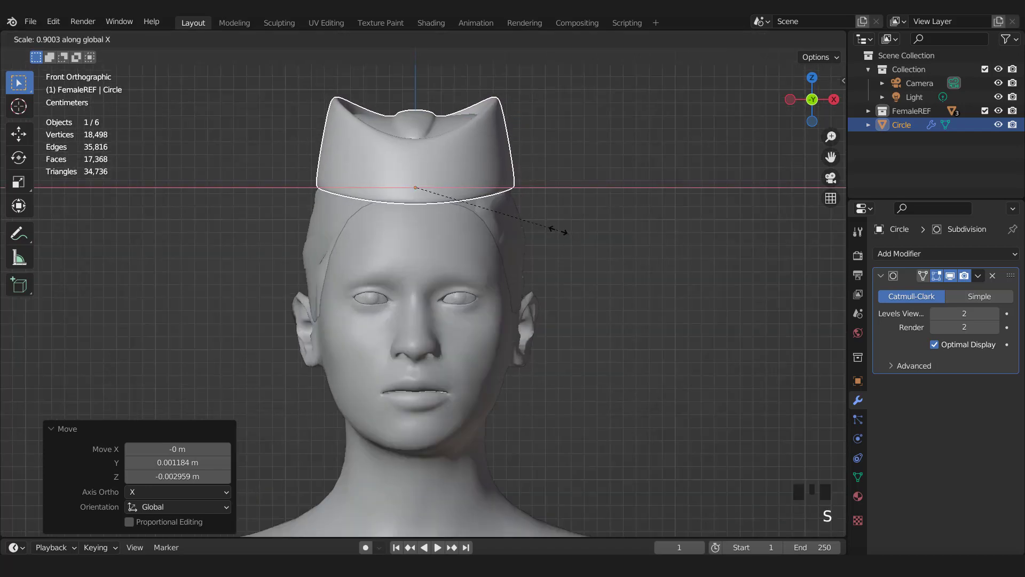
left_click(517, 257)
Check the piece's fit on the head and hide the FemaleREF collection.
scroll(515, 250, "down", 3)
middle_click_drag(512, 241, 536, 291)
scroll(535, 292, "up", 2)
key("KP_1")
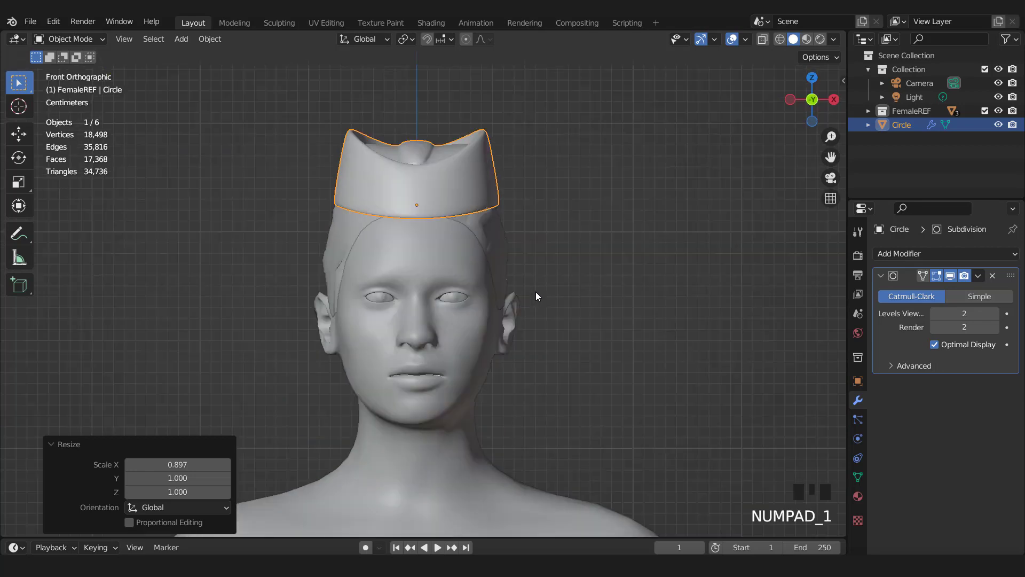
scroll(536, 293, "down", 2)
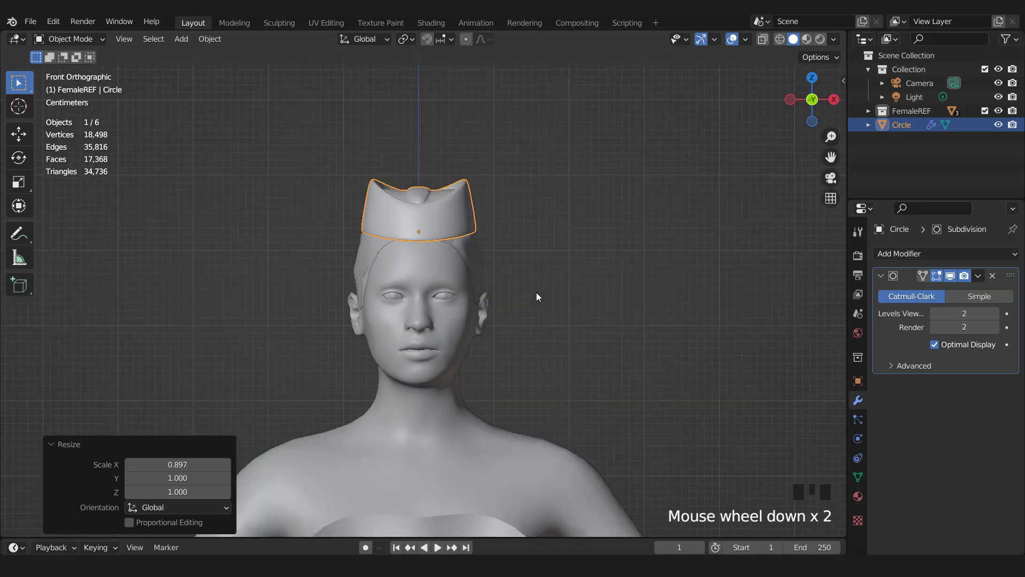
left_click(998, 110)
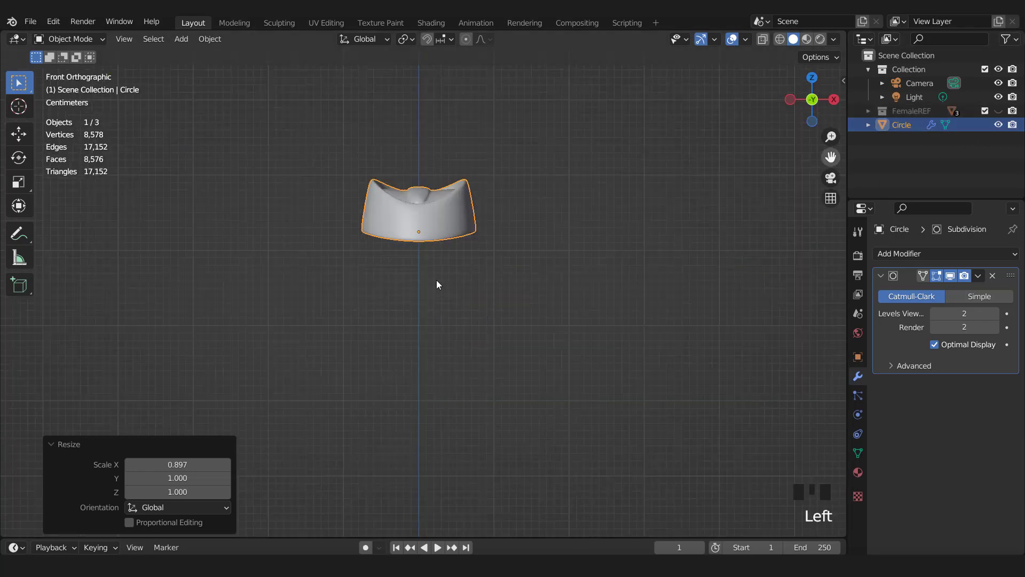
Add a mesh circle with 10 vertices and the Triangle Fan fill type at the world origin.
scroll(437, 280, "down", 2)
scroll(457, 280, "down", 1)
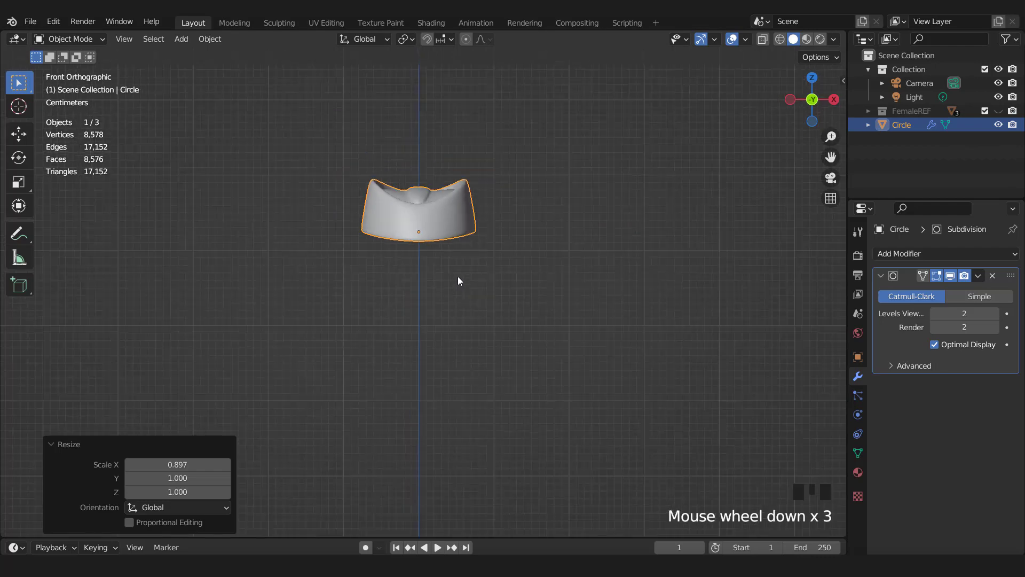
left_click(181, 39)
mouse_move(193, 52)
left_click(316, 84)
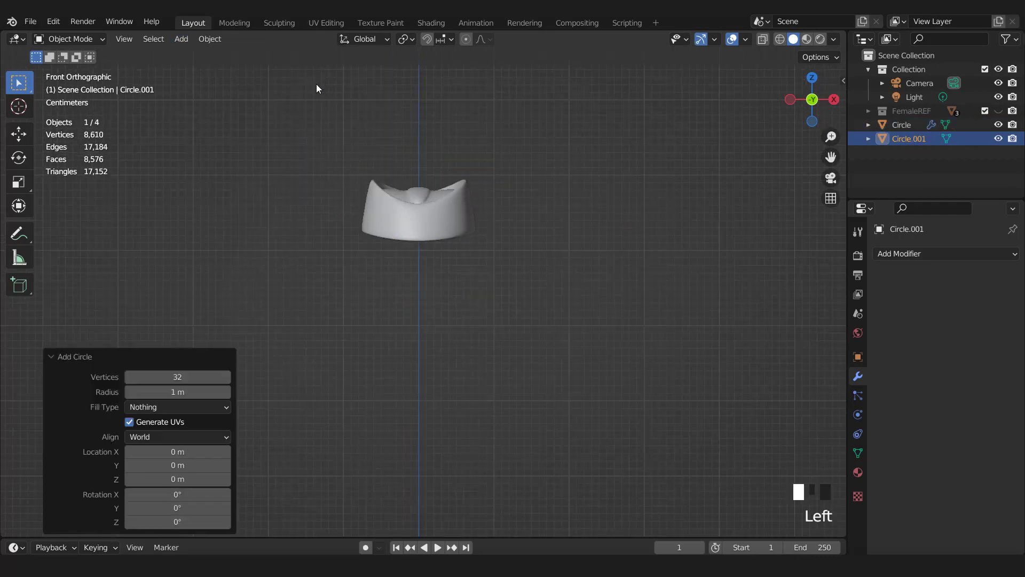
double_click(160, 376)
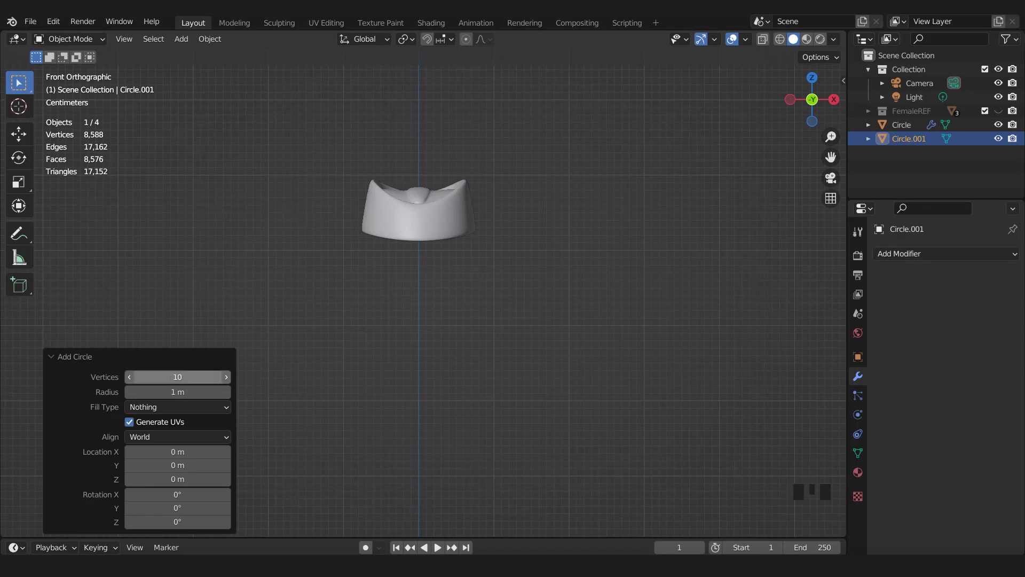
key("Return")
scroll(295, 364, "down", 3)
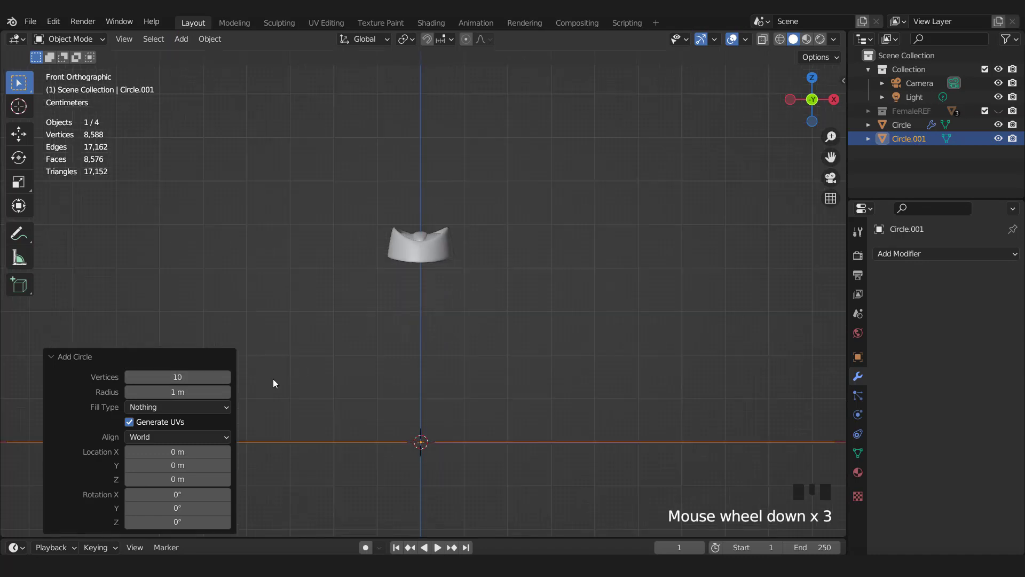
left_click(180, 408)
left_click(167, 453)
scroll(434, 396, "down", 2)
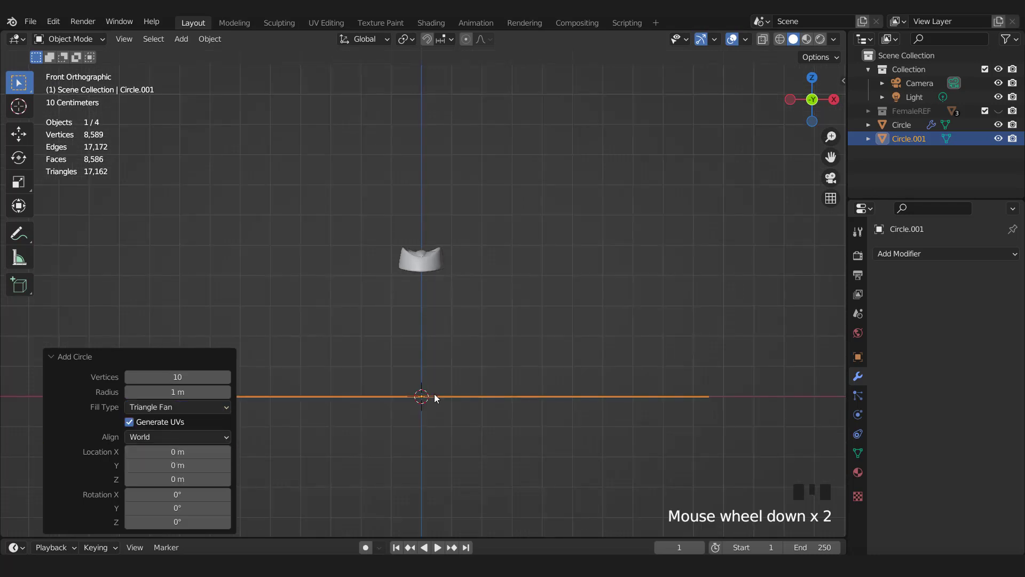
Isolate the circle in top view and scale every other outer vertex to about 0.347 to form a five-pointed star.
key("KP_Divide")
key("KP_7")
key("Tab")
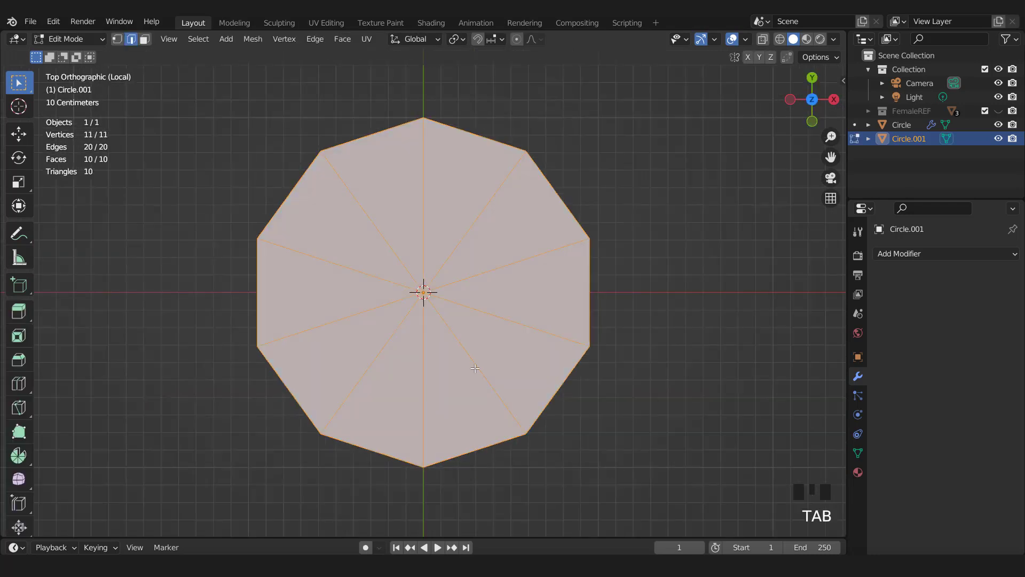
key("1")
triple_click(423, 123)
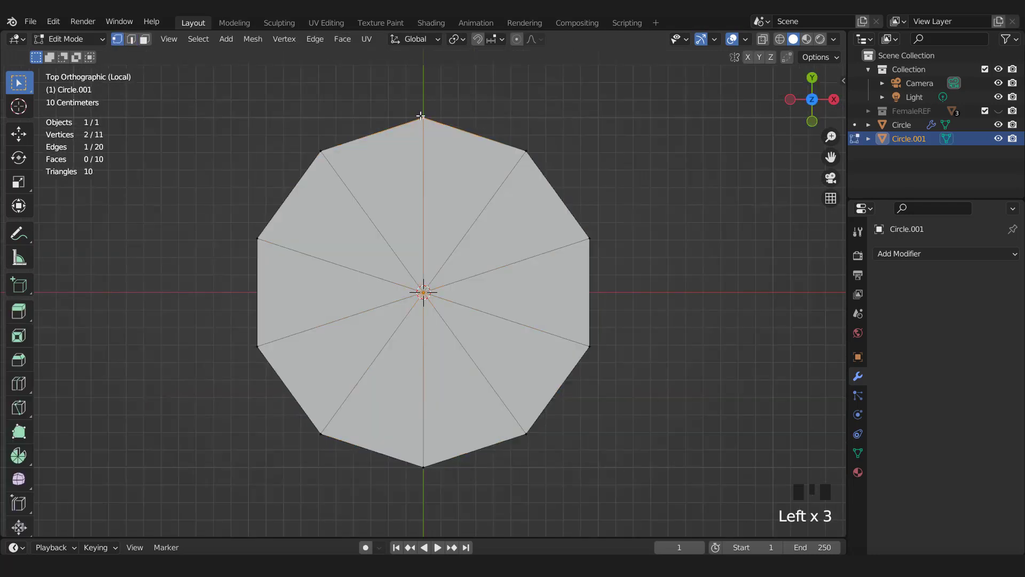
double_click(423, 117)
left_click(208, 42)
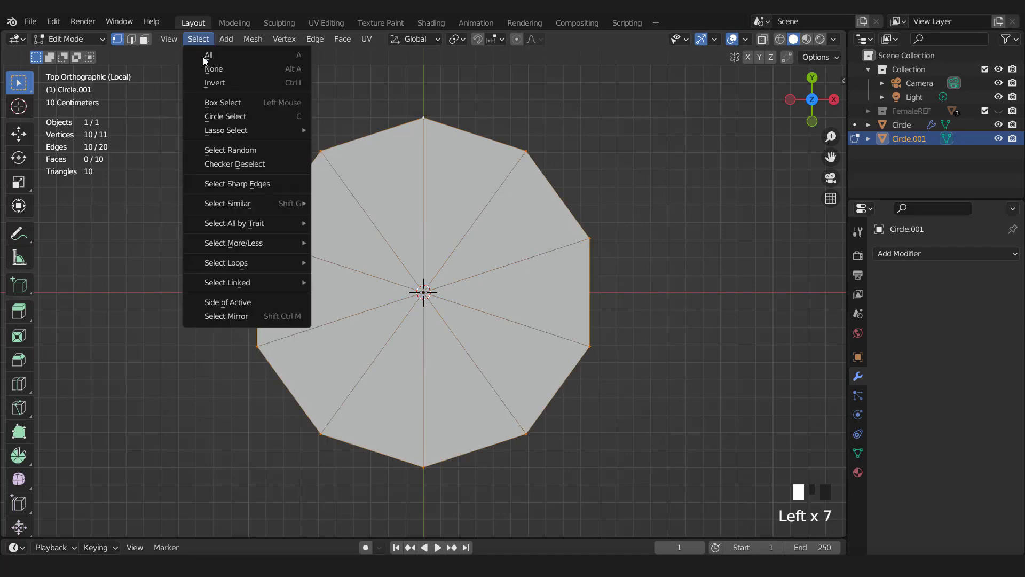
left_click(238, 165)
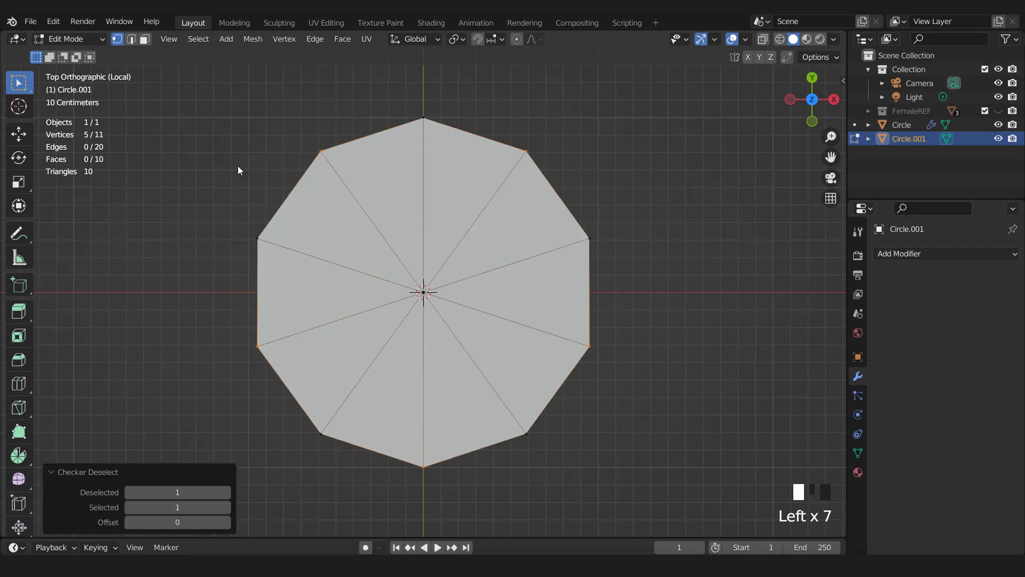
key("s")
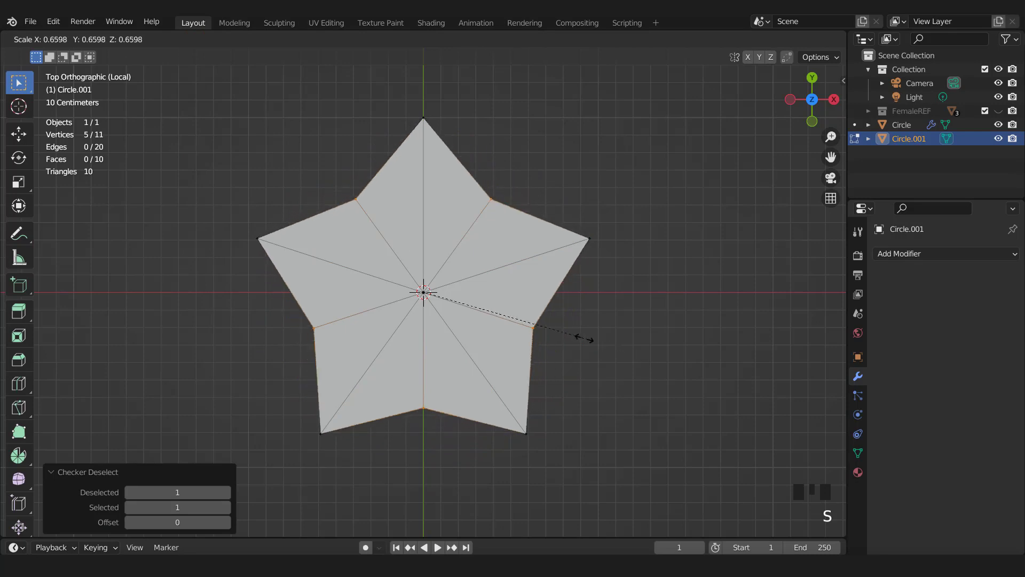
left_click(513, 316)
scroll(514, 316, "down", 3)
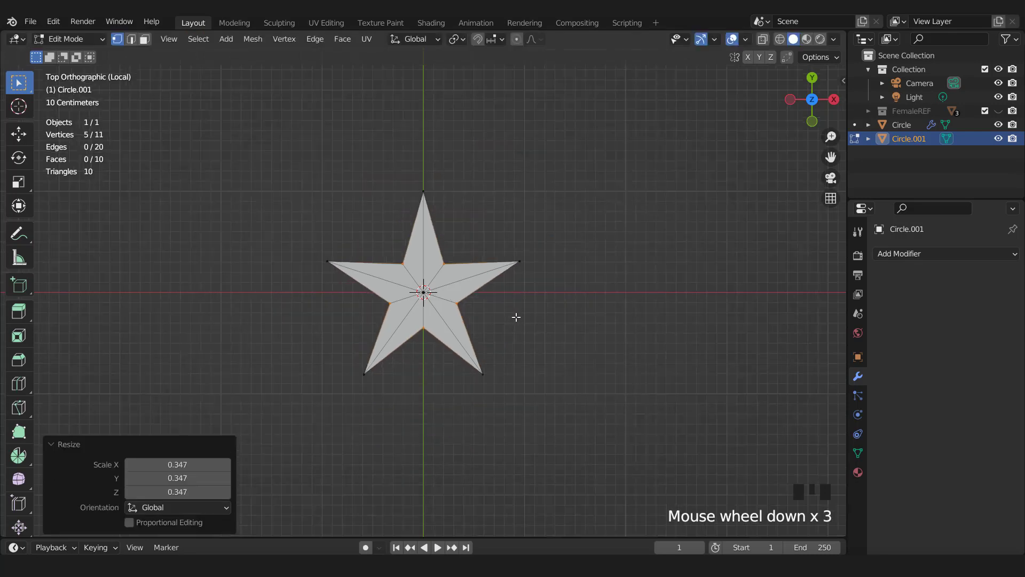
Add a 32-vertex circle around the star within the same mesh, with the fill type set to Nothing.
scroll(516, 317, "up", 2)
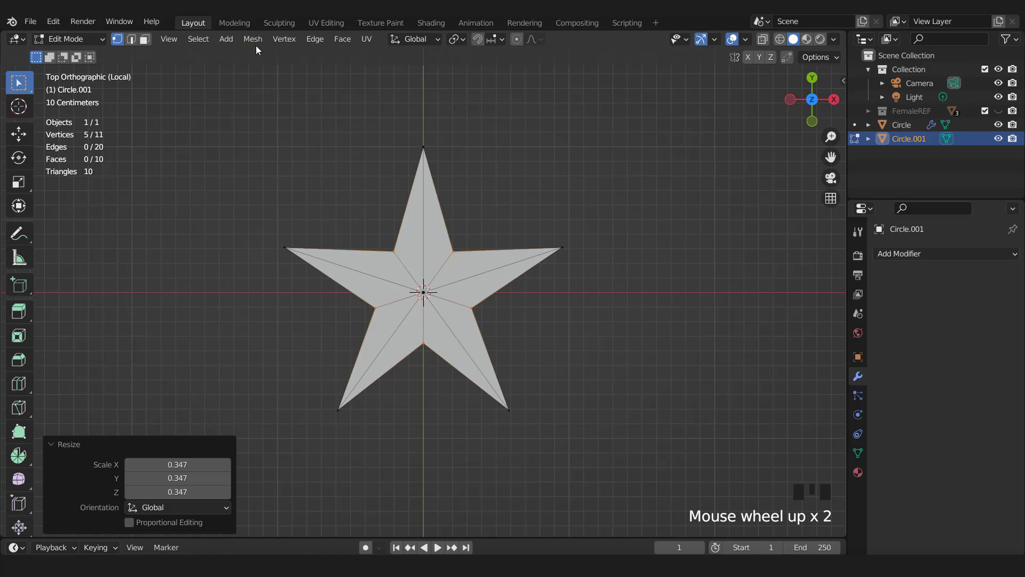
left_click(223, 40)
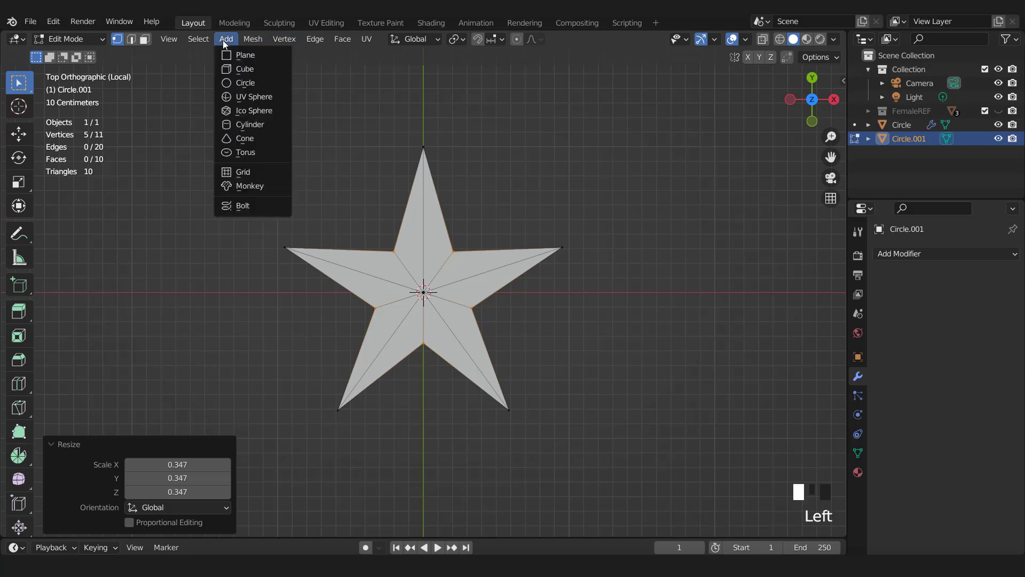
left_click(231, 83)
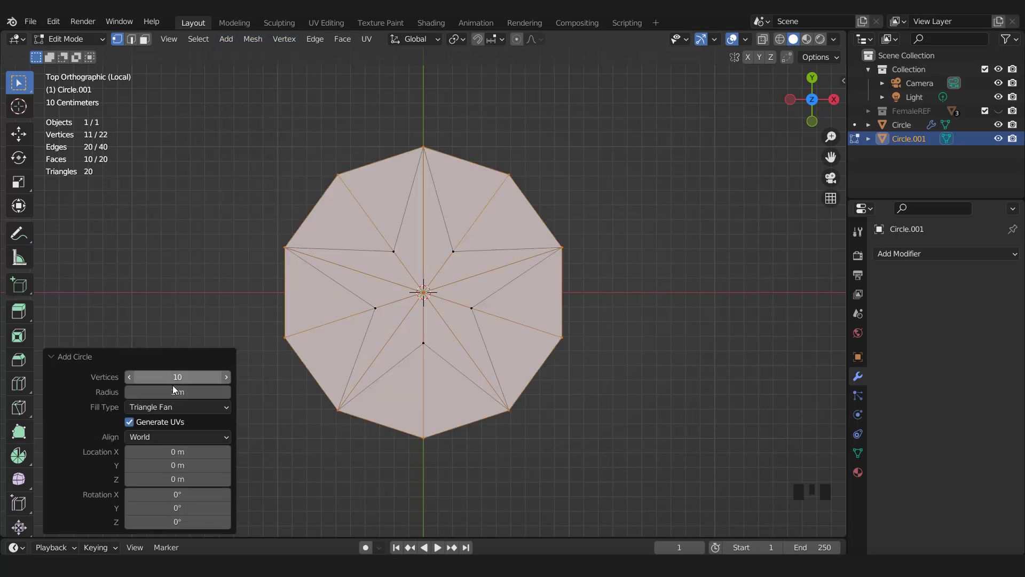
left_click(165, 405)
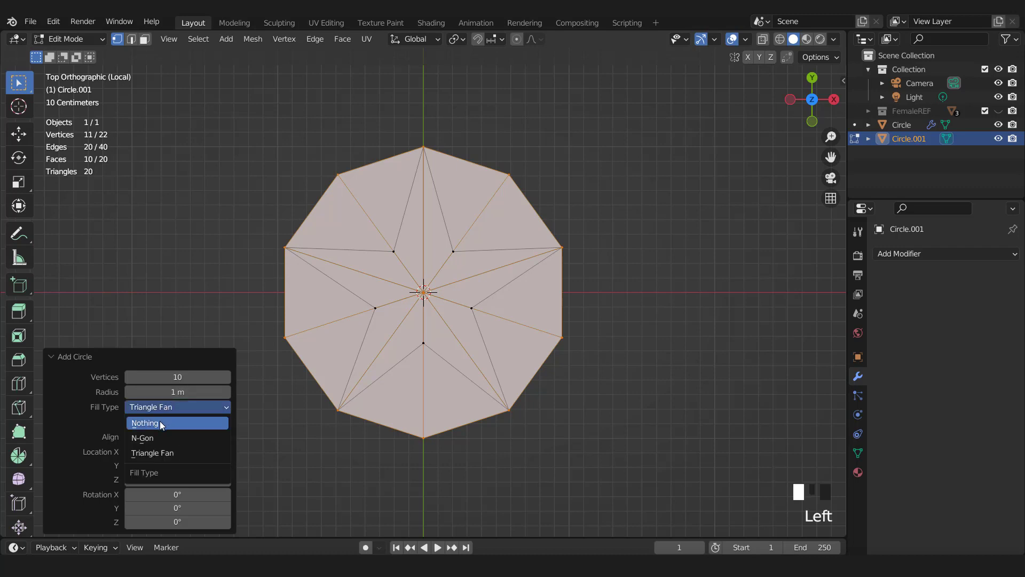
left_click(159, 421)
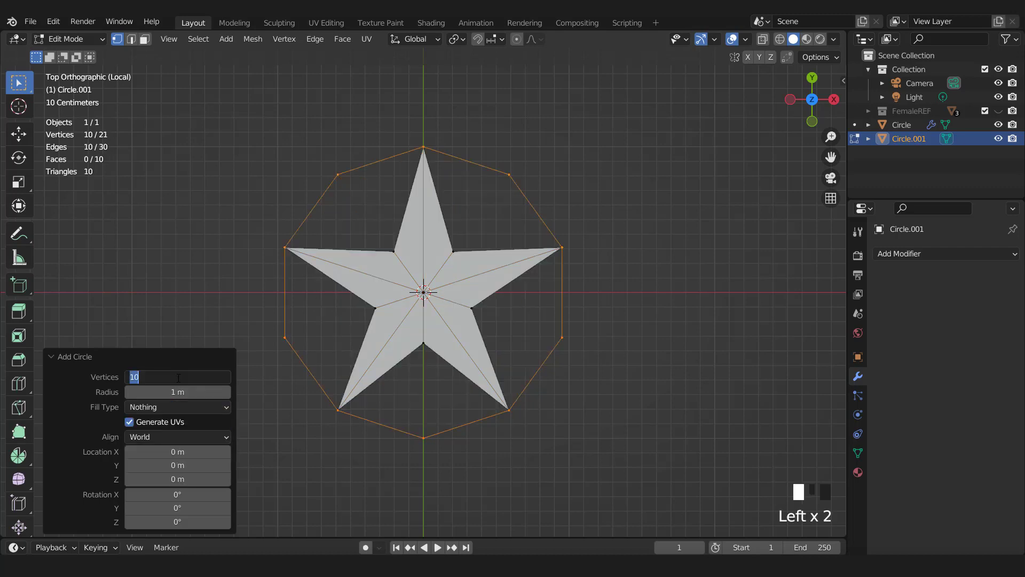
key("Return")
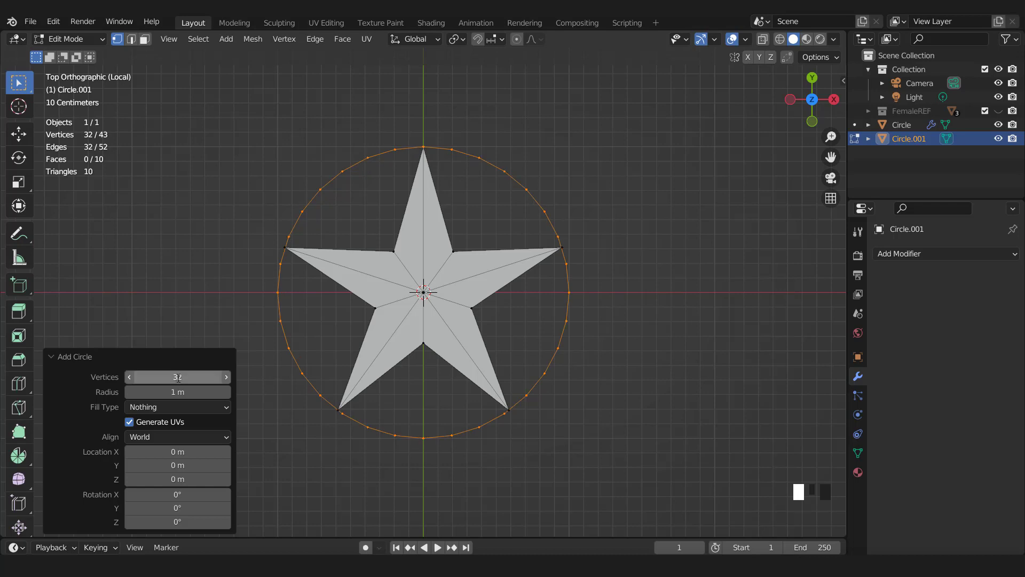
Extrude the circle around the star and scale the new edge loop to about 1.136 to form a flat ring.
scroll(541, 335, "up", 1)
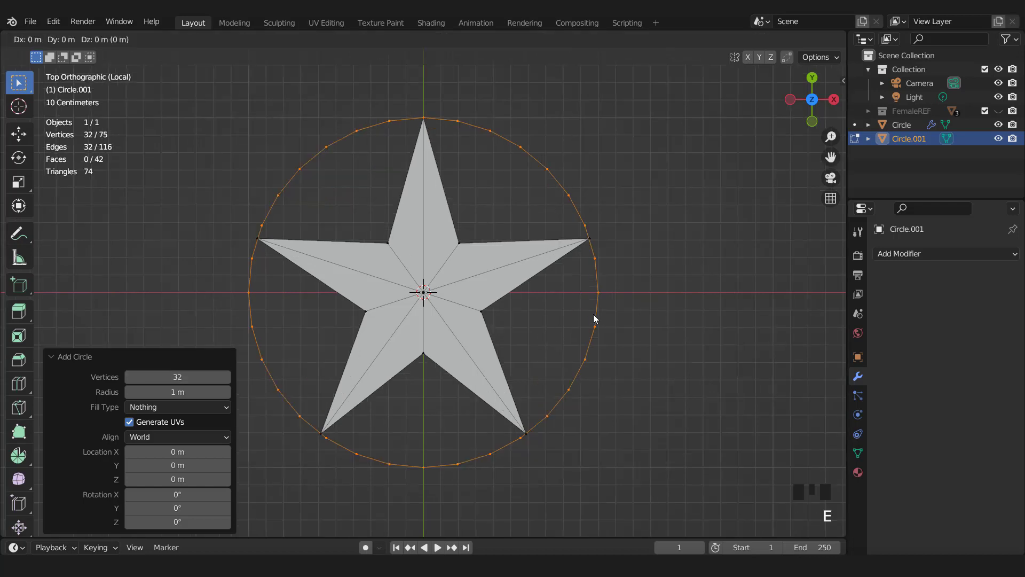
key("e")
key("s")
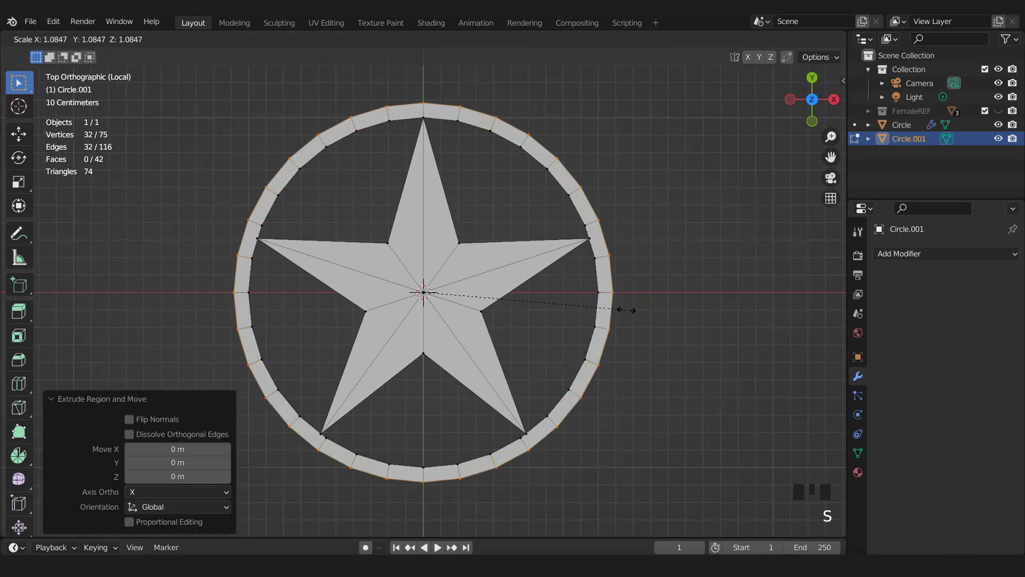
left_click(635, 305)
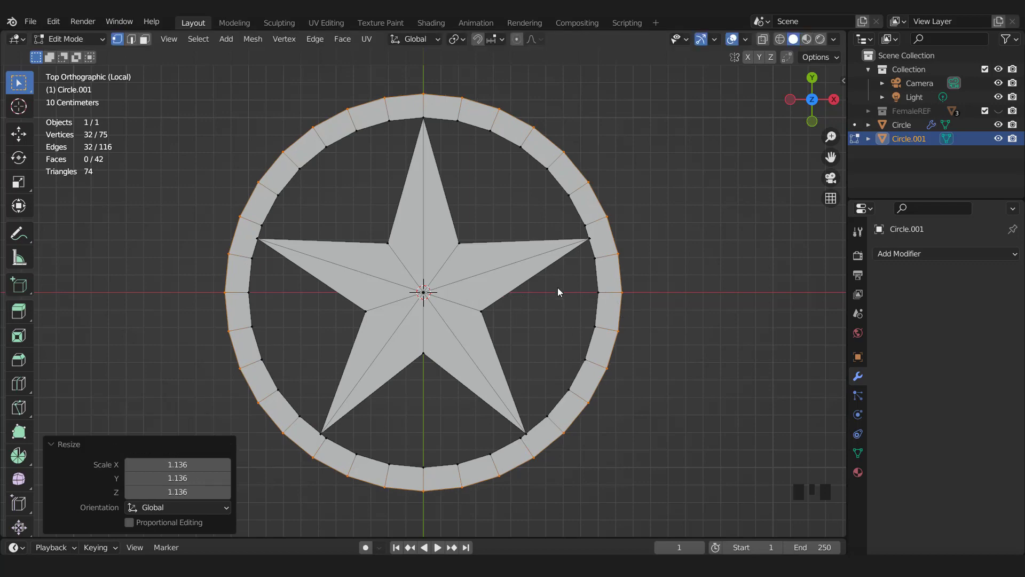
Extrude all faces of the star and ring about 0.11 m upward and return to Object Mode.
middle_click_drag(558, 289, 560, 257)
key("a")
key("3")
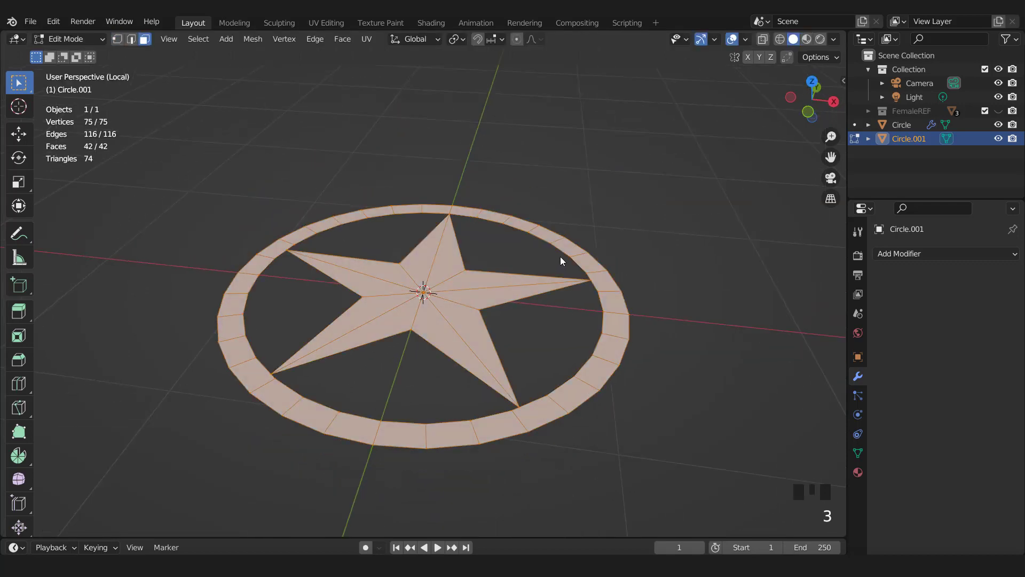
scroll(568, 260, "up", 2)
key("e")
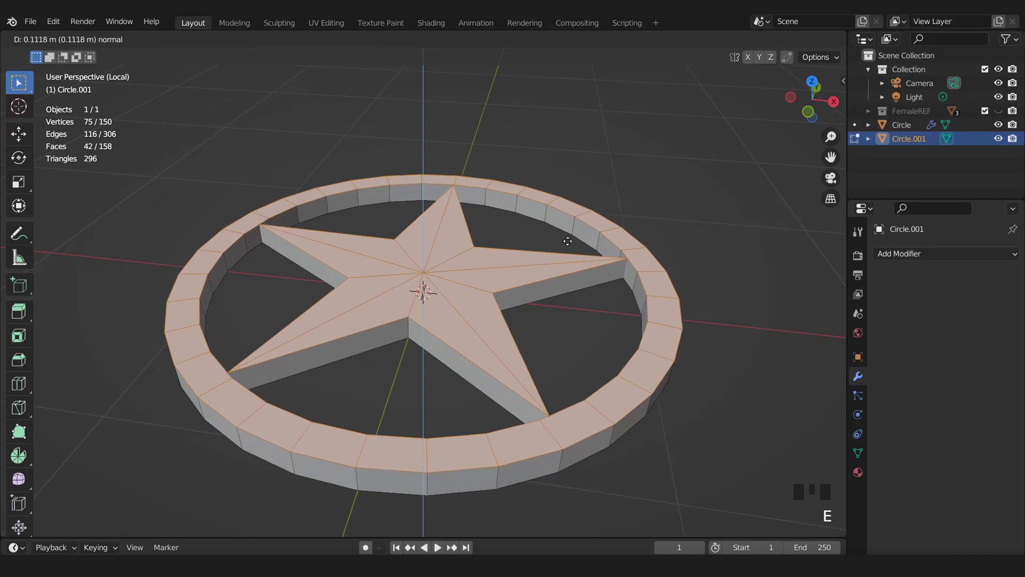
left_click(567, 242)
key("Tab")
scroll(534, 244, "down", 2)
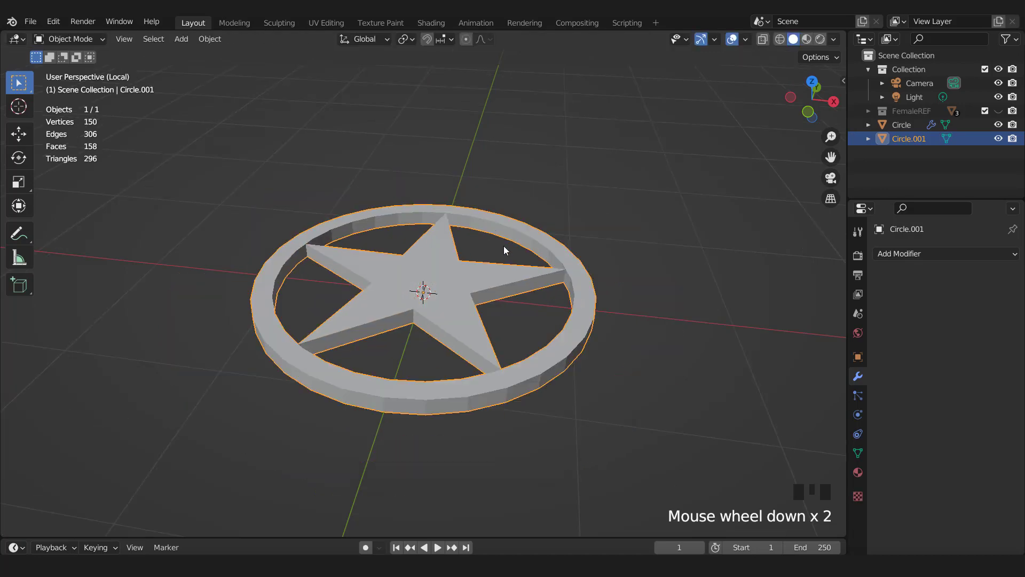
Check the normals of the whole star emblem with the Face Orientation overlay.
middle_click_drag(504, 246, 524, 287)
key("Tab")
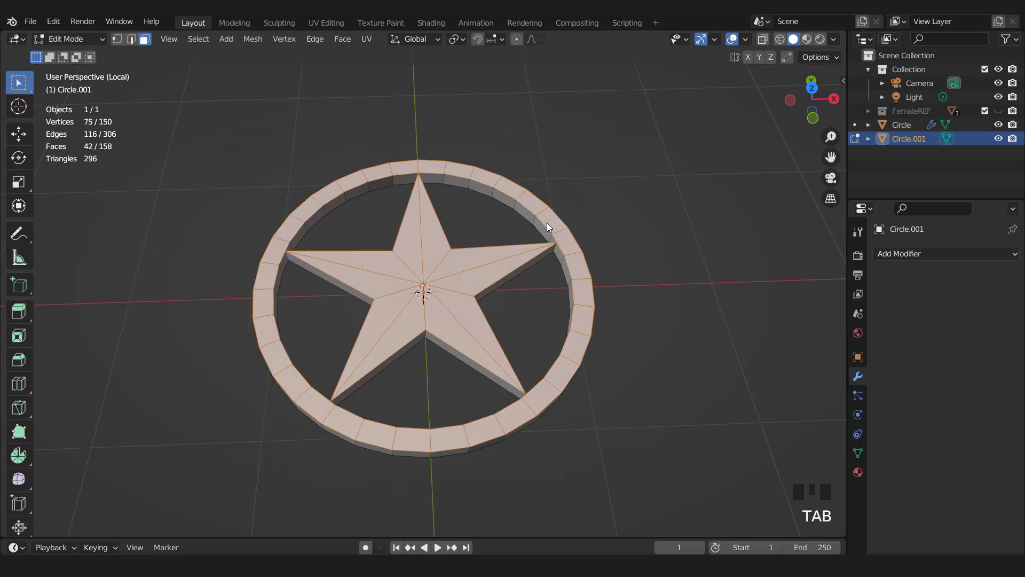
key("a")
left_click(746, 40)
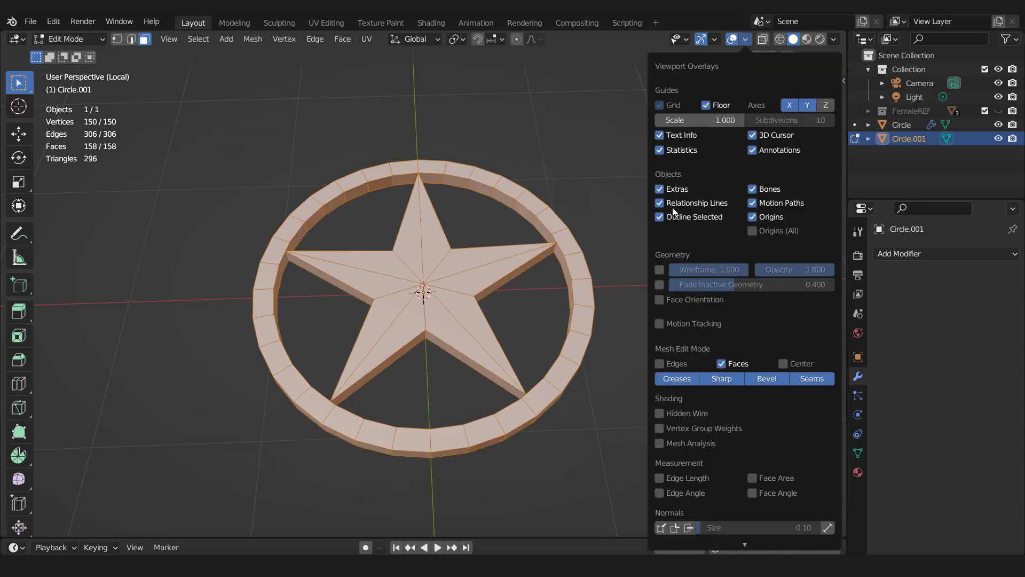
left_click(660, 300)
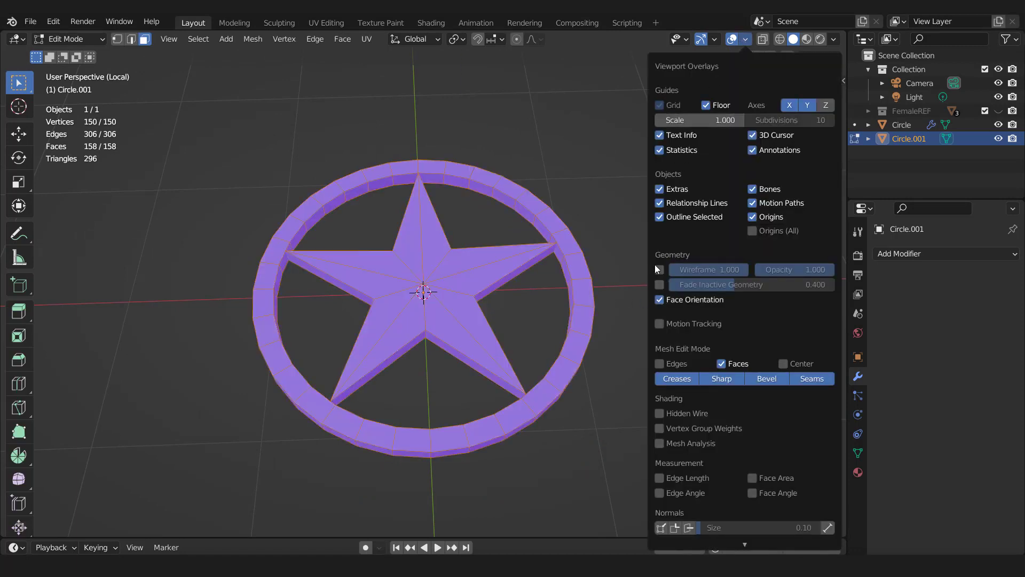
left_click(659, 299)
scroll(561, 249, "up", 1)
scroll(561, 250, "down", 2)
key("Tab")
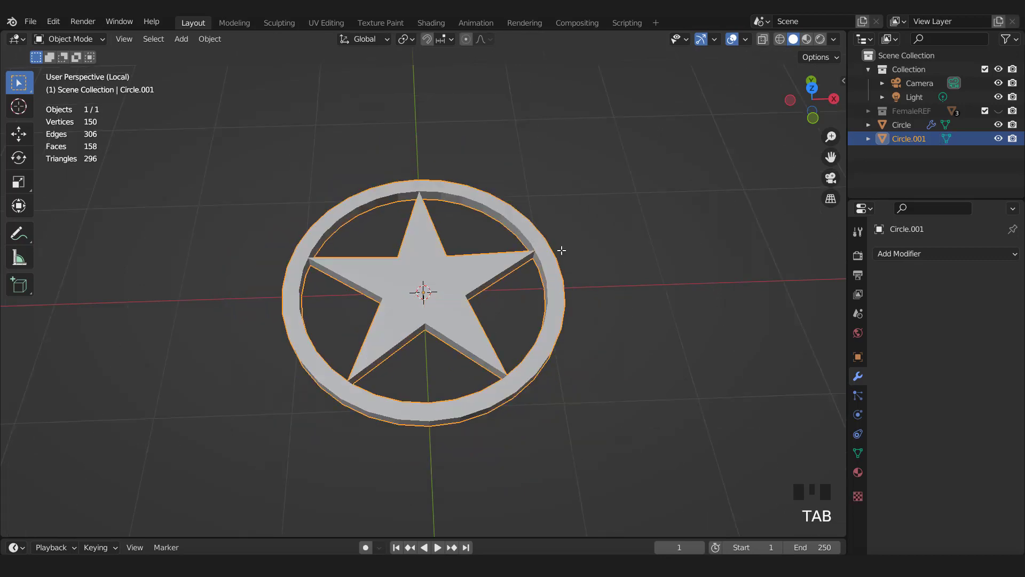
Add a Bevel modifier to the star emblem with 2 segments and an amount of 0.01 m.
left_click(899, 254)
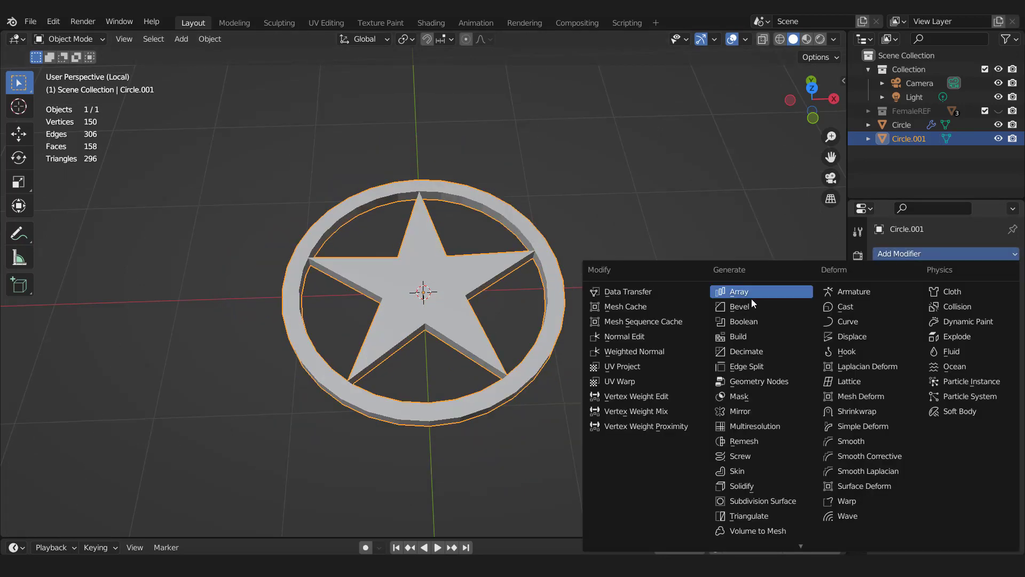
left_click(739, 307)
scroll(650, 293, "up", 1)
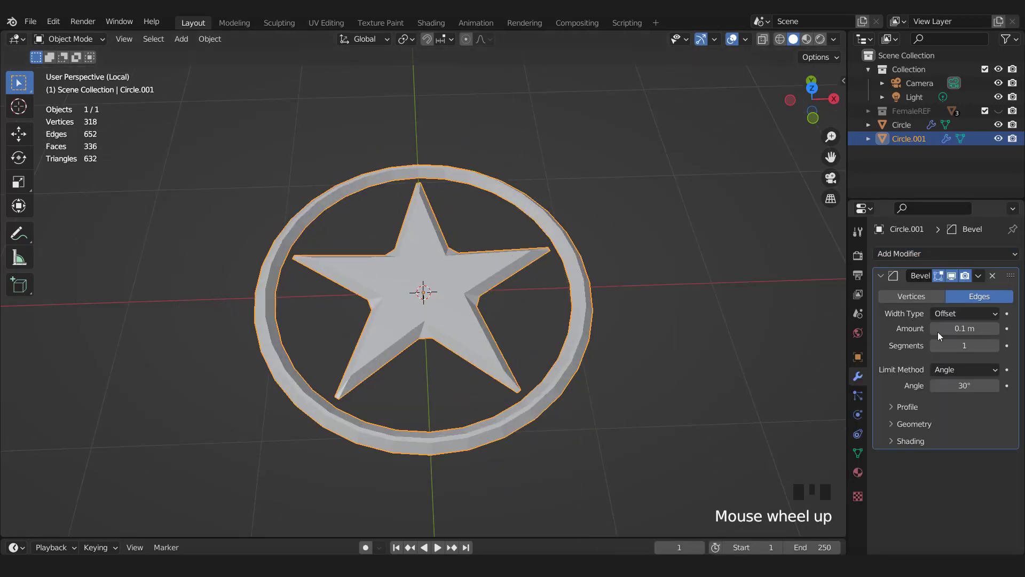
left_click(995, 345)
left_click_drag(972, 328, 935, 328)
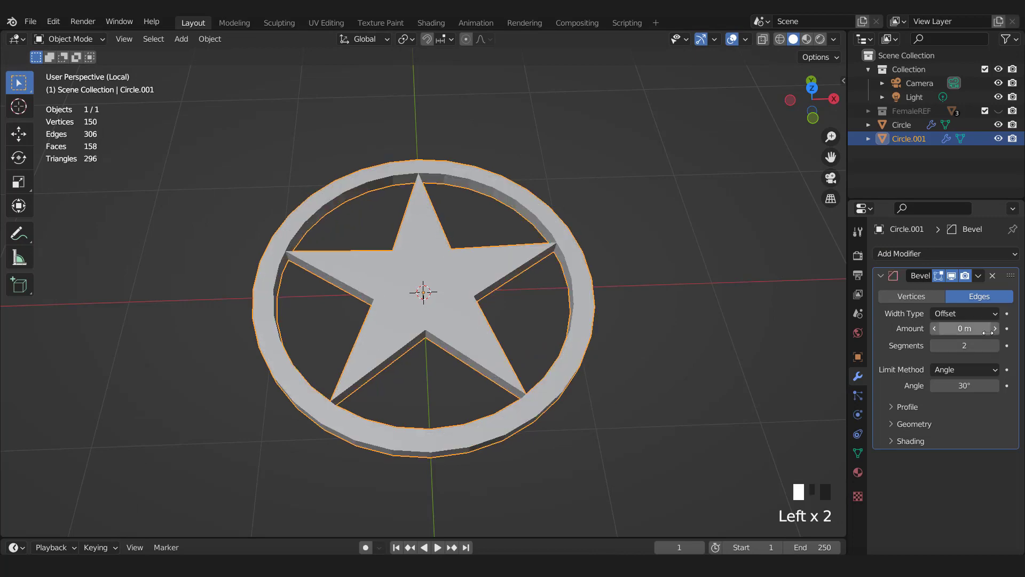
left_click(995, 329)
Shade the star emblem smooth and enable Auto Smooth at 30° in its normals settings.
scroll(544, 338, "down", 2)
middle_click_drag(544, 338, 565, 267)
scroll(483, 302, "up", 1)
right_click(517, 233)
left_click(517, 234)
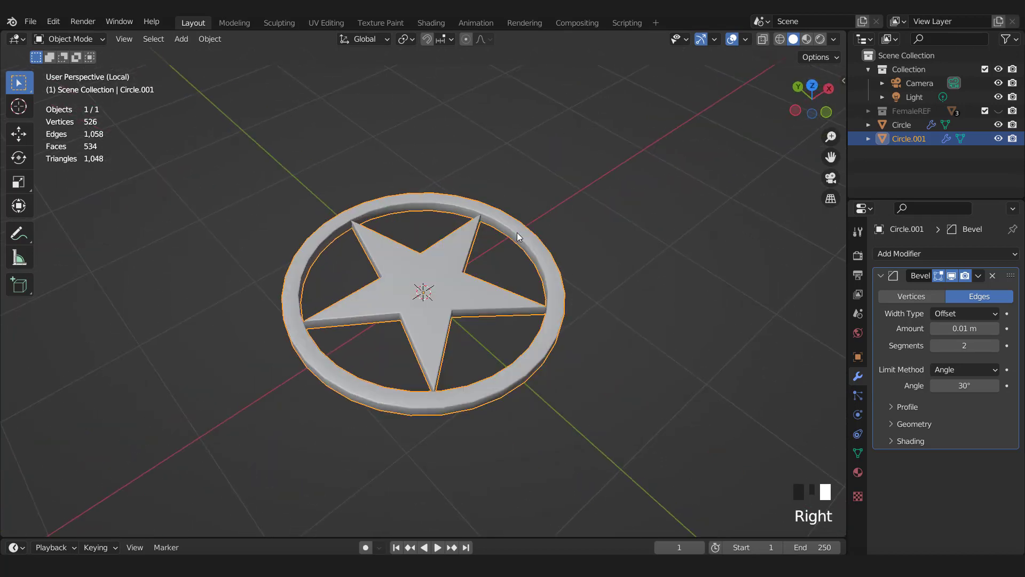
left_click(858, 453)
scroll(919, 459, "down", 3)
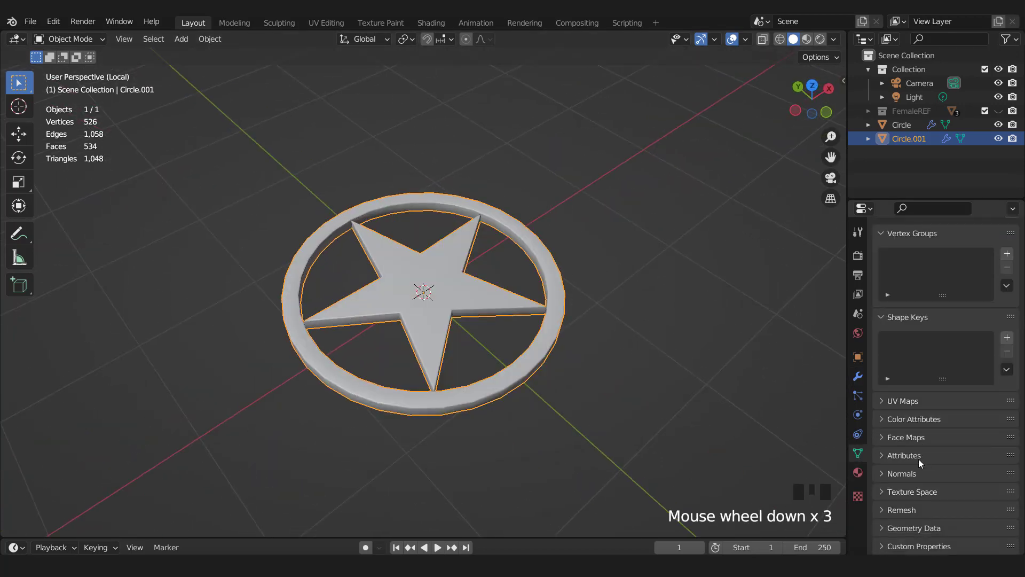
left_click(883, 473)
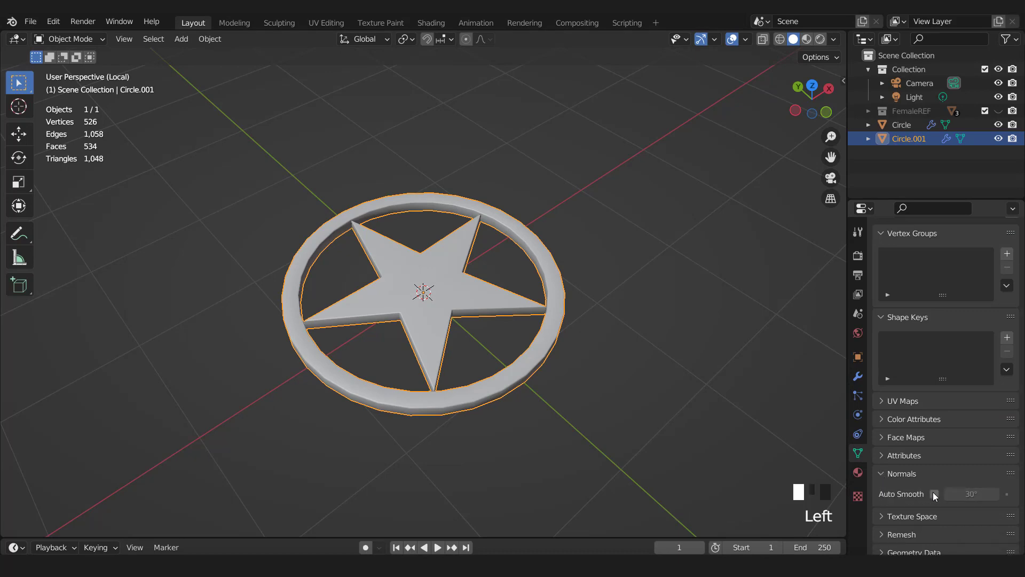
left_click(934, 494)
Exit local view and rotate the star emblem 90° about the global X axis.
middle_click_drag(600, 335, 540, 383)
key("KP_Divide")
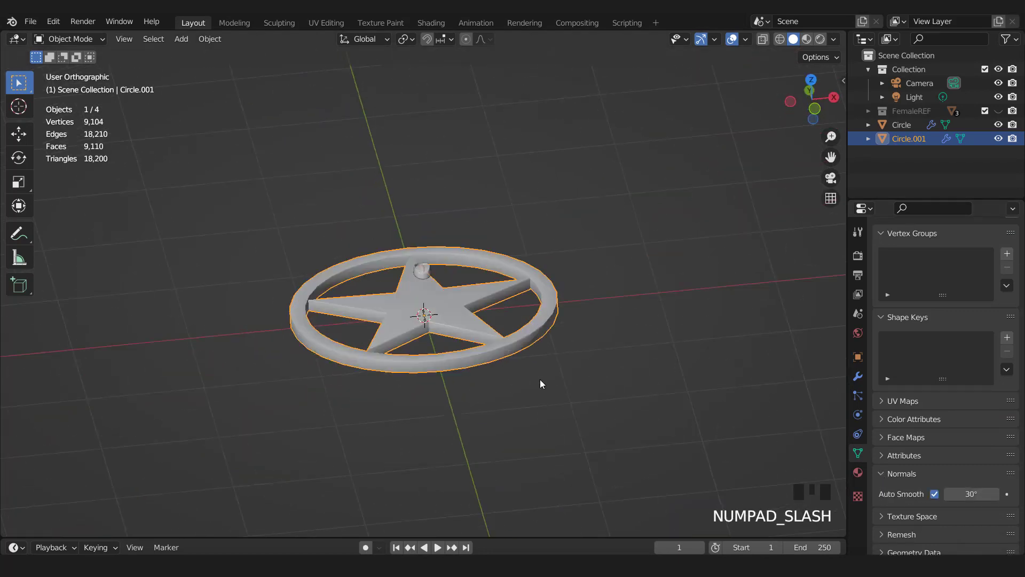
type("rx")
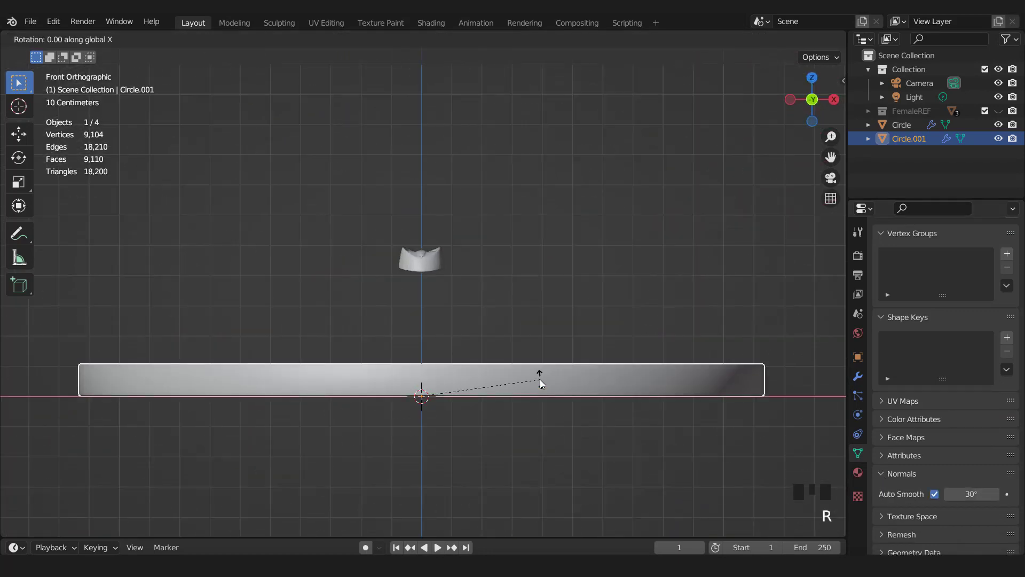
type("90")
key("Return")
Scale the star emblem down uniformly in several passes until it is slightly narrower than the hat, with a last factor of about 0.274.
scroll(546, 376, "down", 2)
key("s")
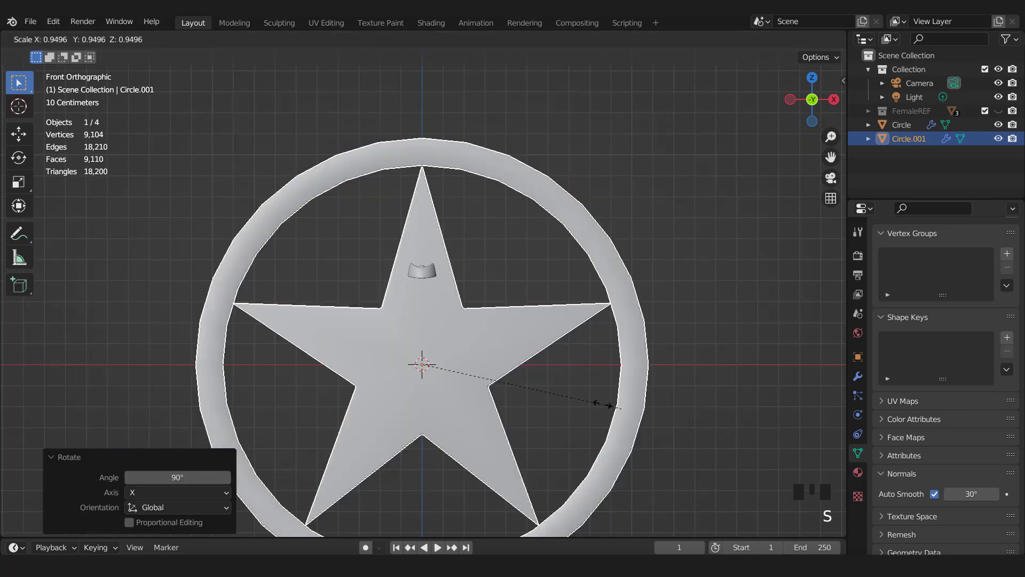
left_click(522, 387)
key("s")
left_click(531, 380)
scroll(534, 381, "up", 3)
key("s")
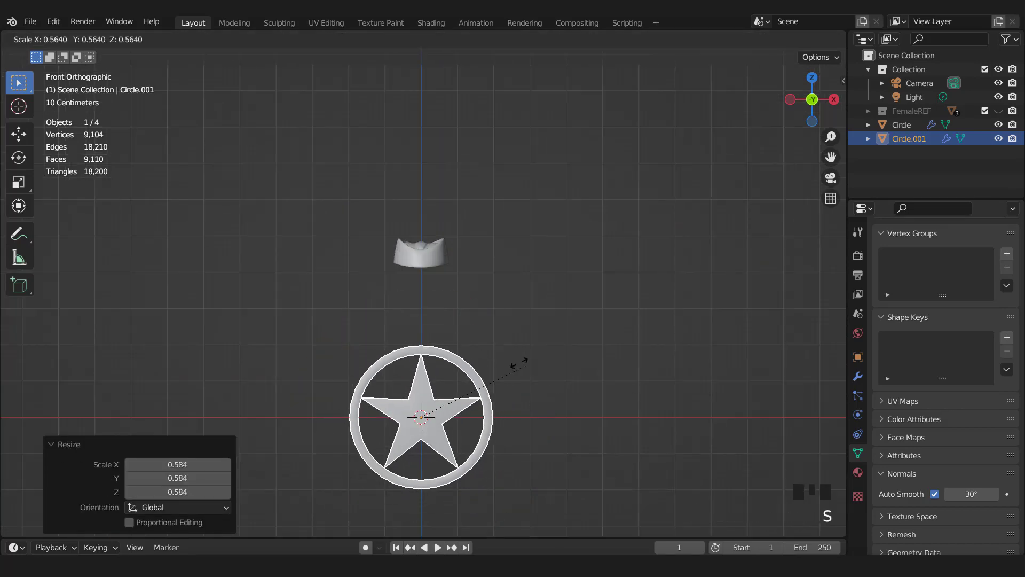
left_click(514, 370)
key("s")
left_click(452, 394)
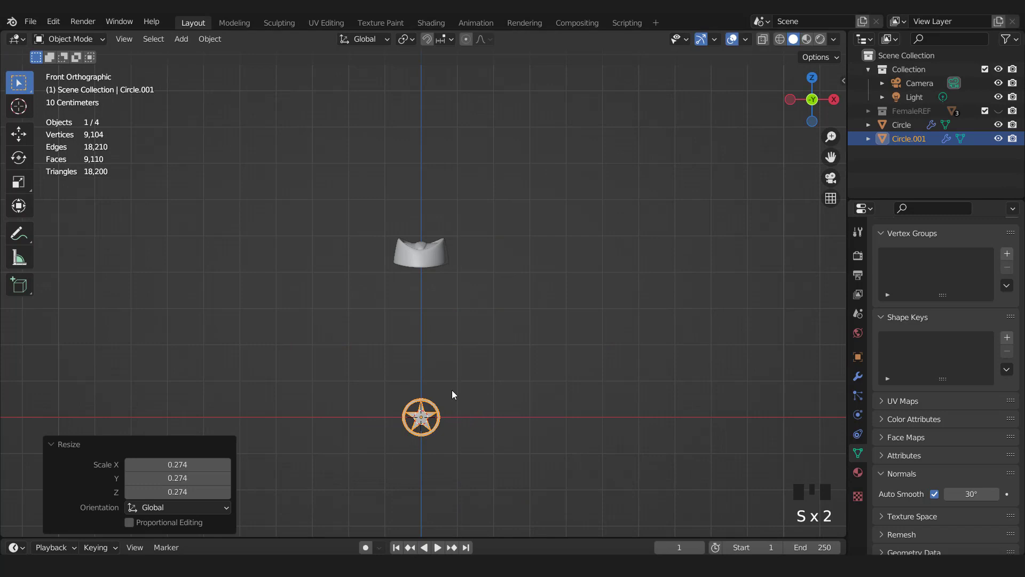
Move the emblem up about 0.436 m and 0.012 m along X over the hat's front, and scale it to about 0.287.
key("g")
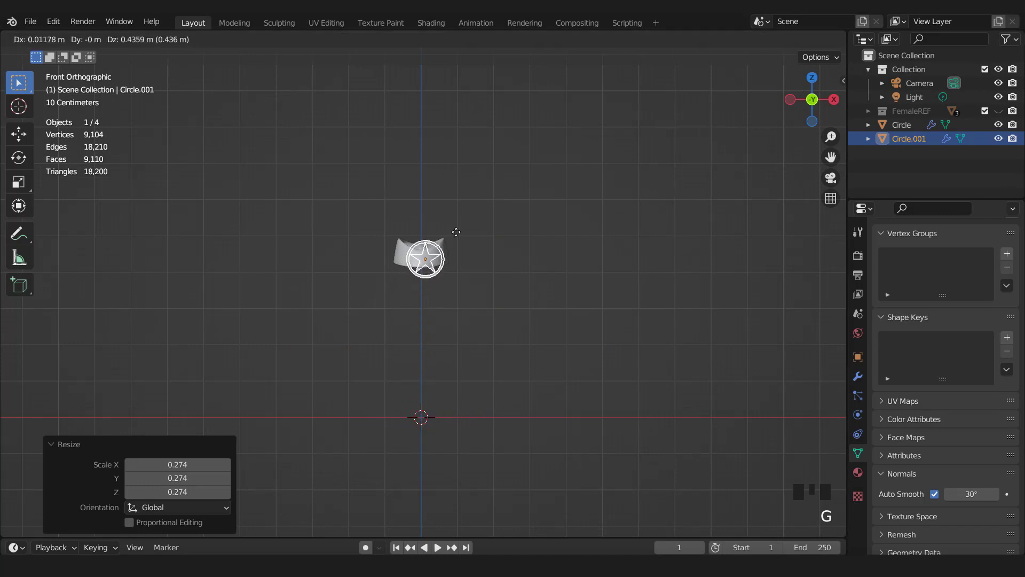
left_click(457, 235)
scroll(458, 236, "up", 1)
scroll(457, 235, "up", 5)
key("s")
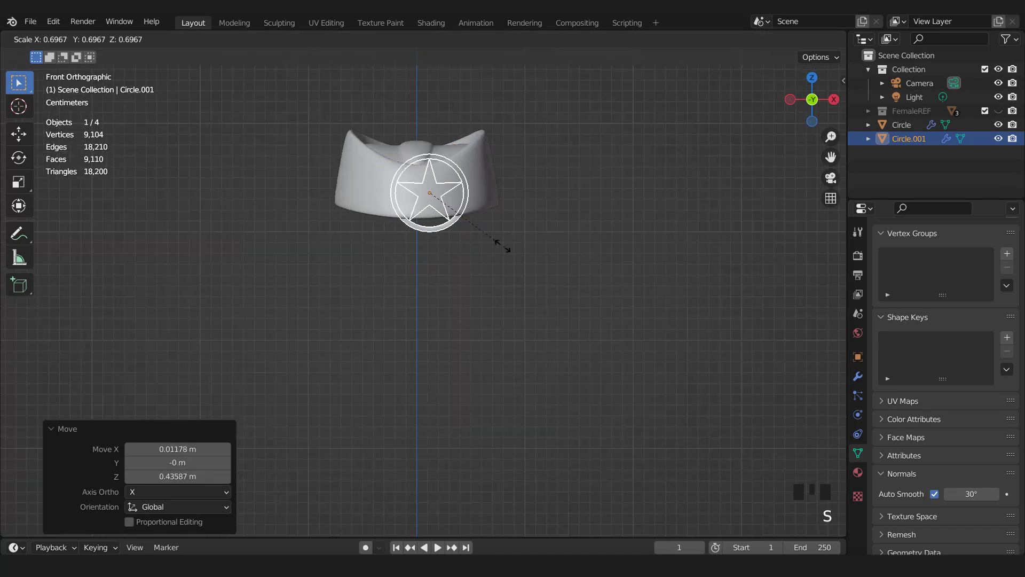
left_click(462, 216)
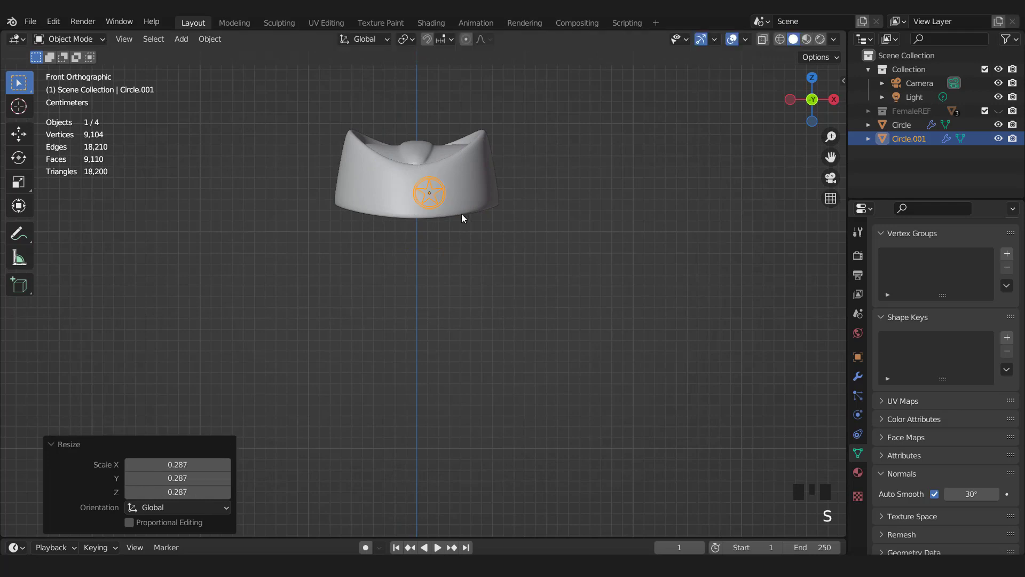
Shift the emblem about 0.008 m along X across the hat's front and scale it to about 0.896.
key("g")
left_click(471, 215)
key("s")
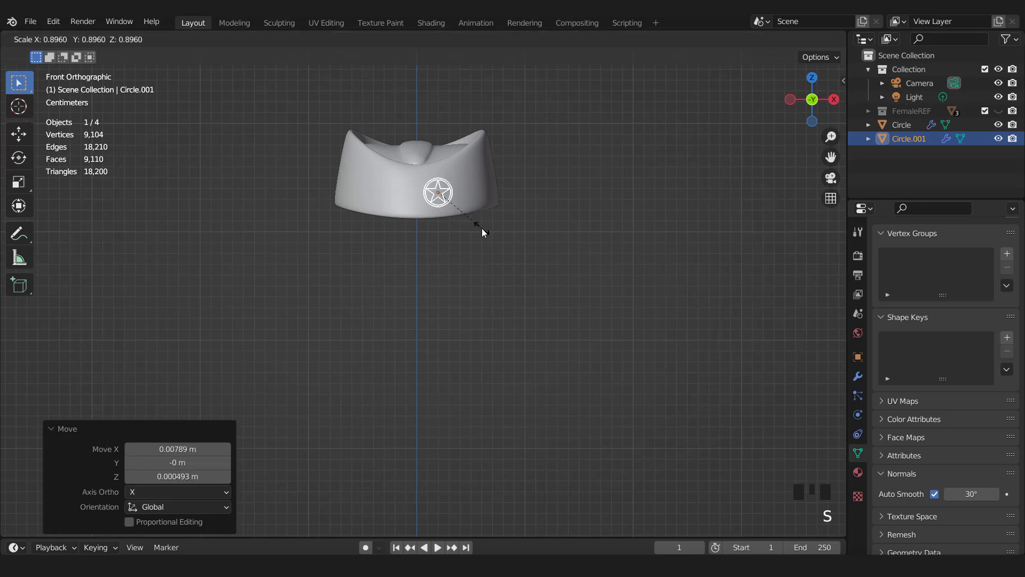
left_click(482, 229)
Move the emblem about -0.145 m along the Y axis to the hat's front wall.
key("KP_7")
key("g")
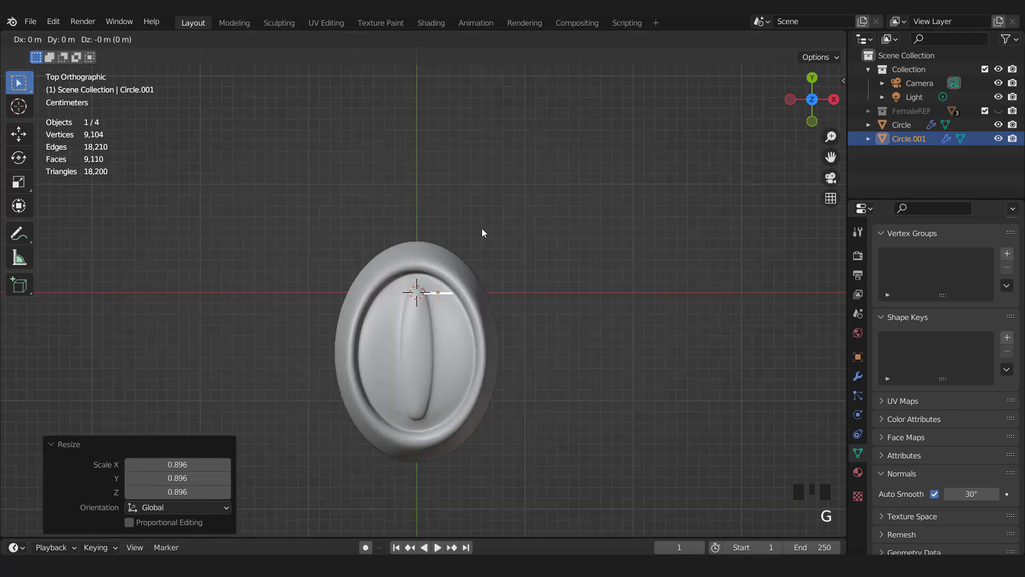
key("y")
left_click(488, 384)
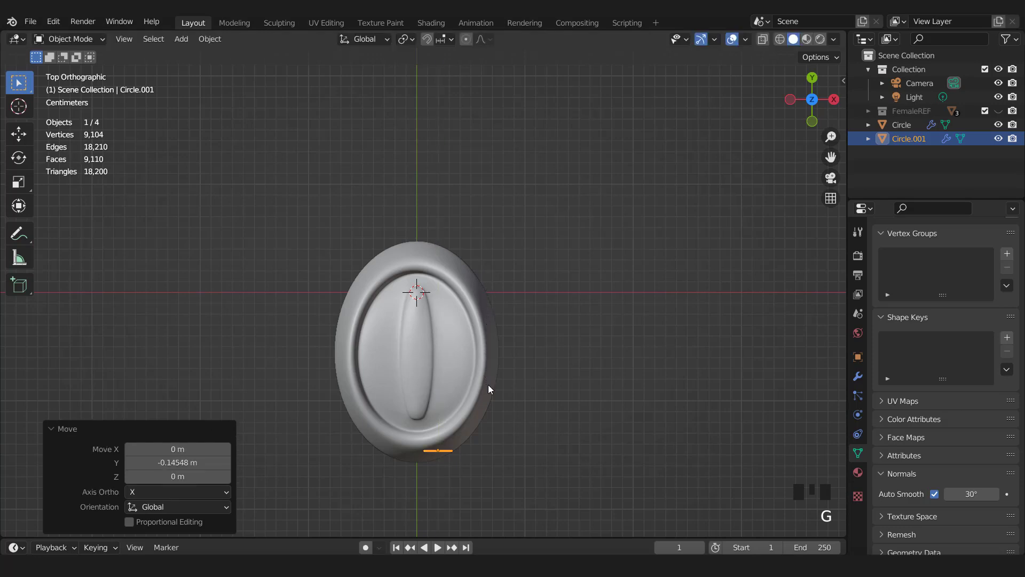
Rotate the emblem about -17.9° in top view to follow the curve of the hat's front.
key("KP_Decimal")
scroll(493, 351, "down", 2)
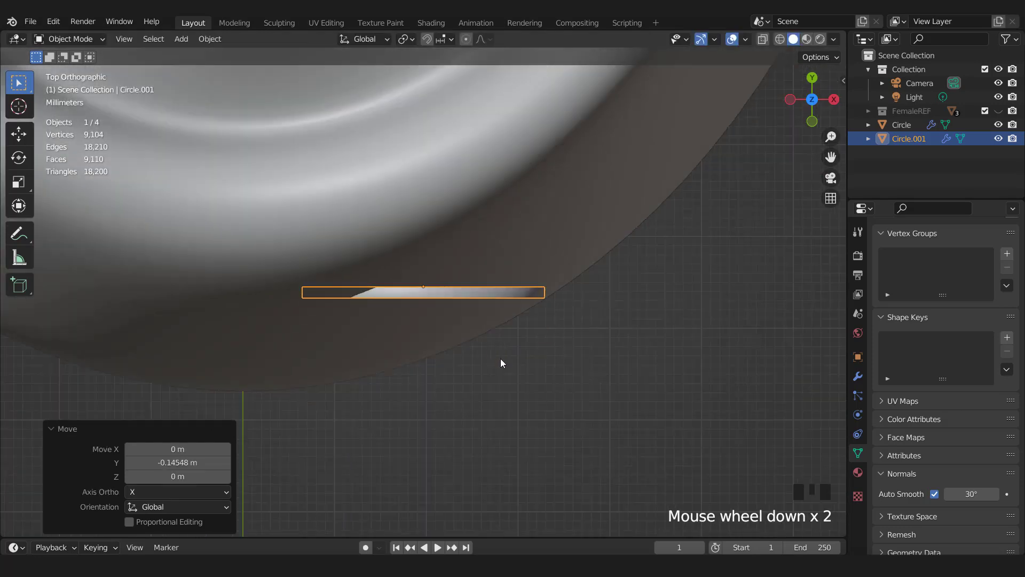
key("r")
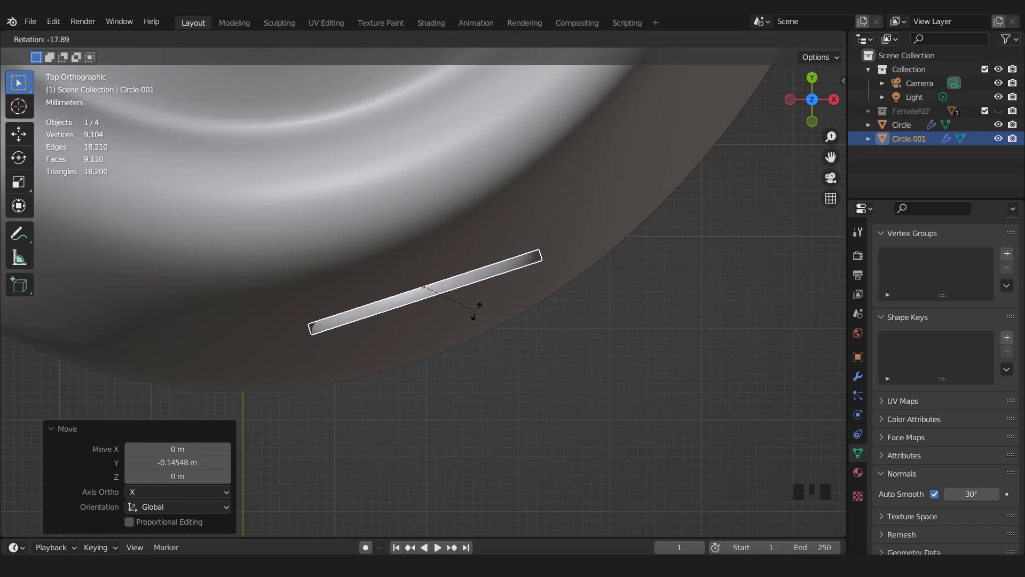
left_click(476, 311)
Tilt the emblem about -13.3° around the global X axis with the Rotate tool to match the hat wall's slope.
middle_click_drag(463, 309, 512, 253)
left_click(19, 157)
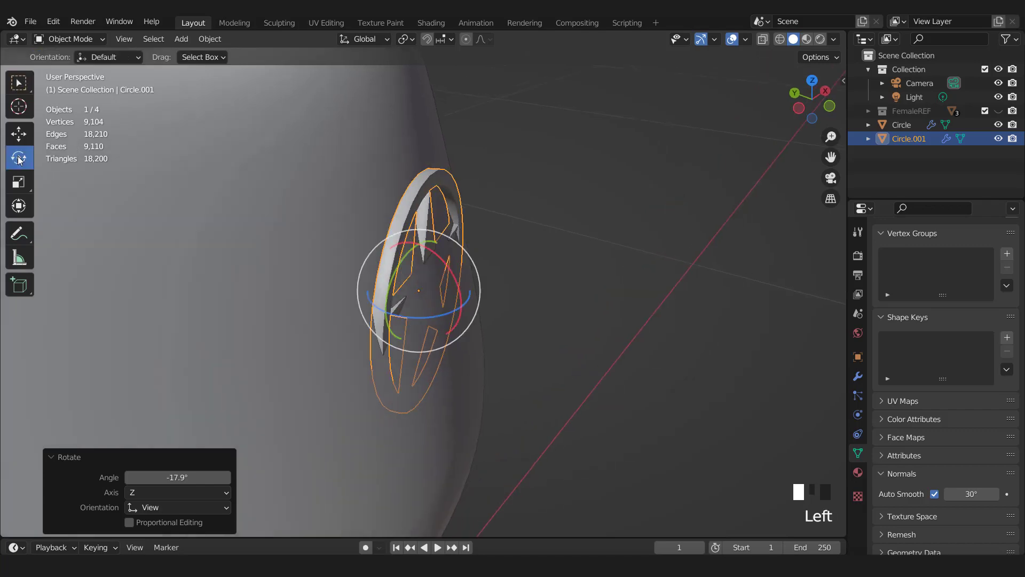
middle_click_drag(405, 288, 437, 291)
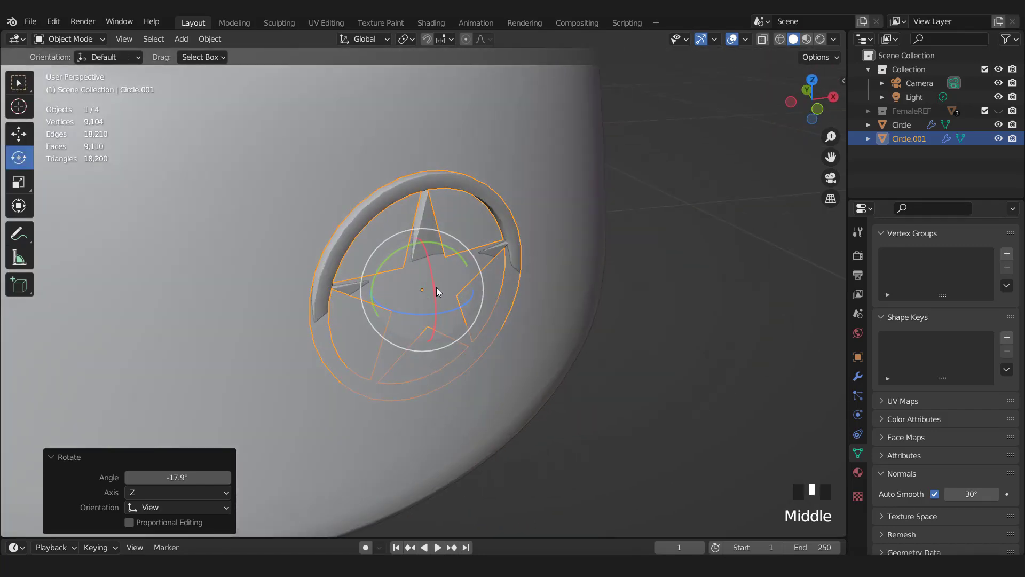
left_click(432, 285)
mouse_move(432, 286)
left_mouse_down()
mouse_move(425, 258)
mouse_move(424, 280)
left_mouse_up()
Nudge the emblem about -0.0023 m along the global Y axis so it sits on the hat's surface.
key("g")
key("y")
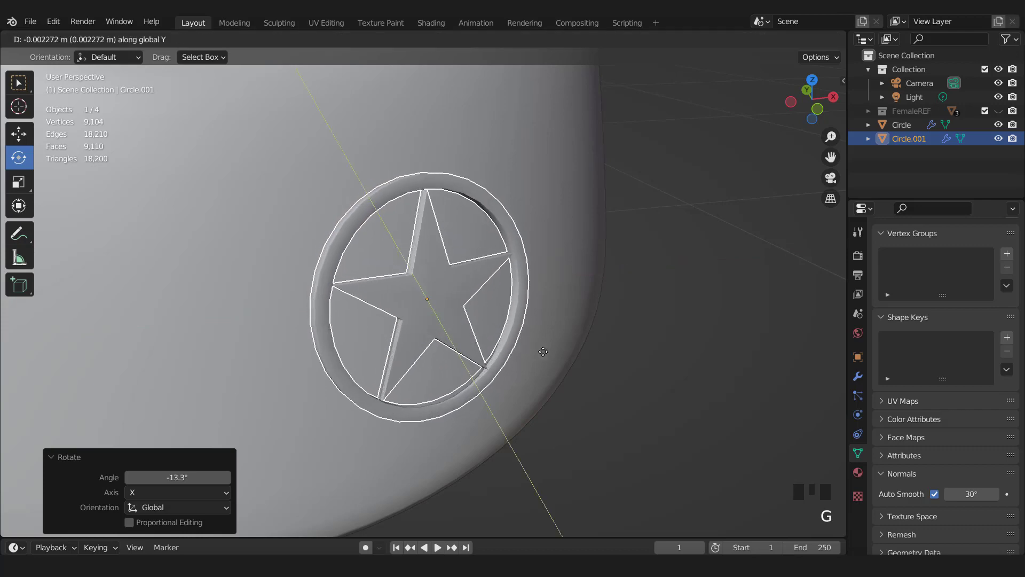
left_click(543, 351)
middle_click_drag(515, 321, 473, 320)
scroll(474, 316, "down", 6)
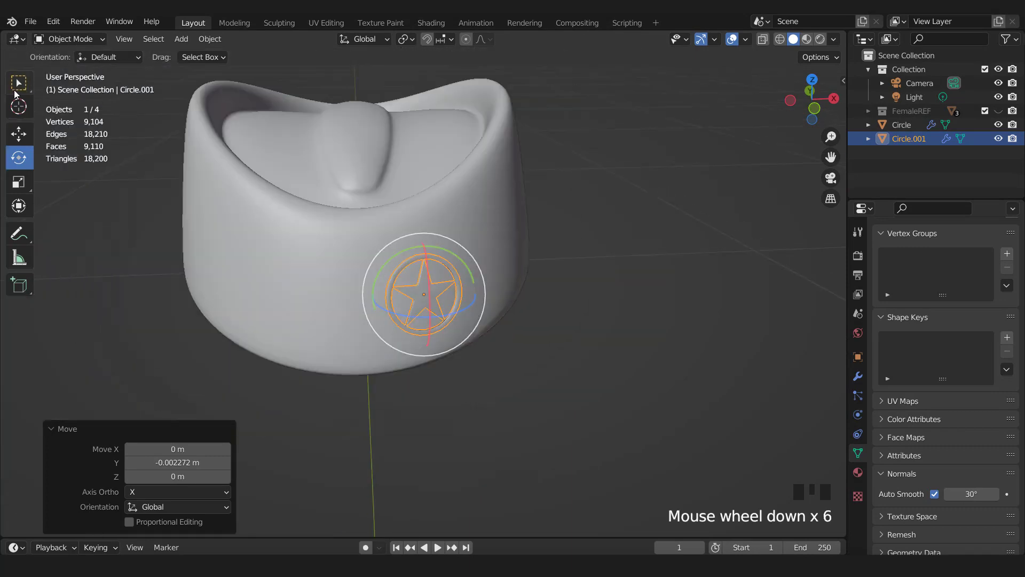
Return to the selection tool and unhide the FemaleREF collection to show the hat on the reference head.
left_click(16, 88)
key("KP_1")
scroll(508, 256, "down", 5)
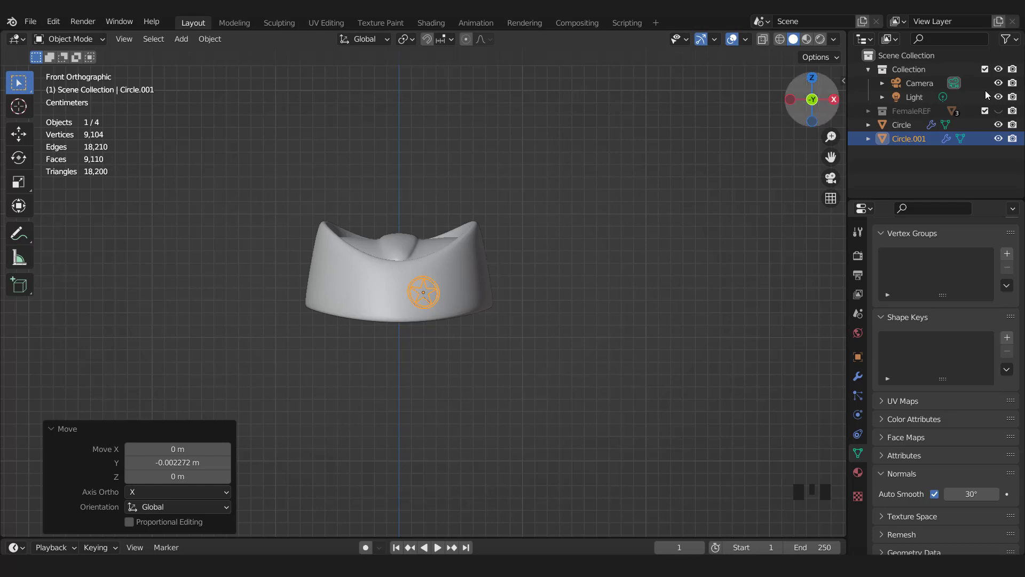
left_click(998, 110)
scroll(506, 297, "down", 2)
middle_click_drag(506, 297, 544, 289)
scroll(549, 291, "up", 1)
scroll(549, 296, "up", 1)
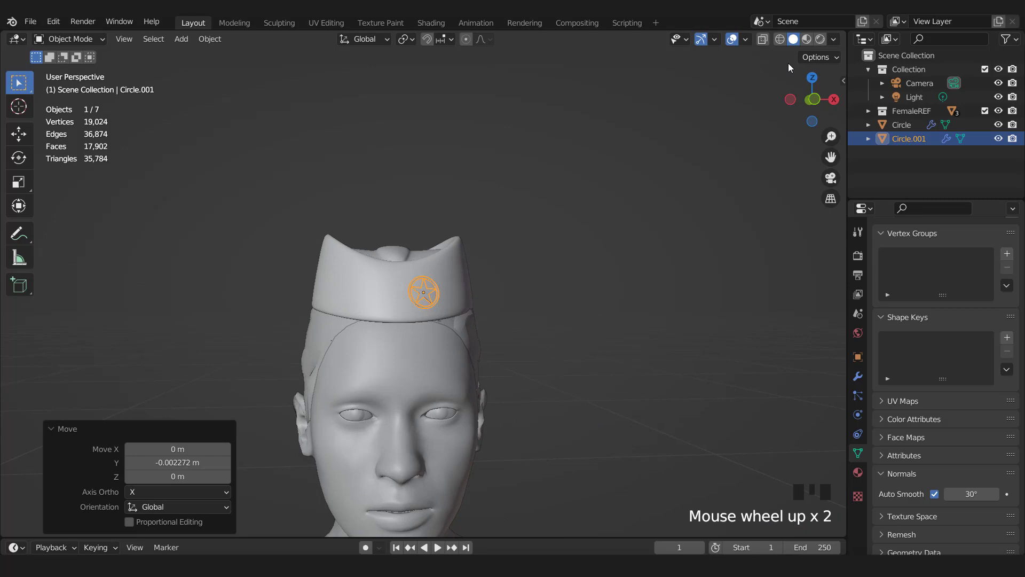
Switch the viewport to Rendered shading, adjust its lighting options, and enable Ambient Occlusion for the render.
left_click(820, 40)
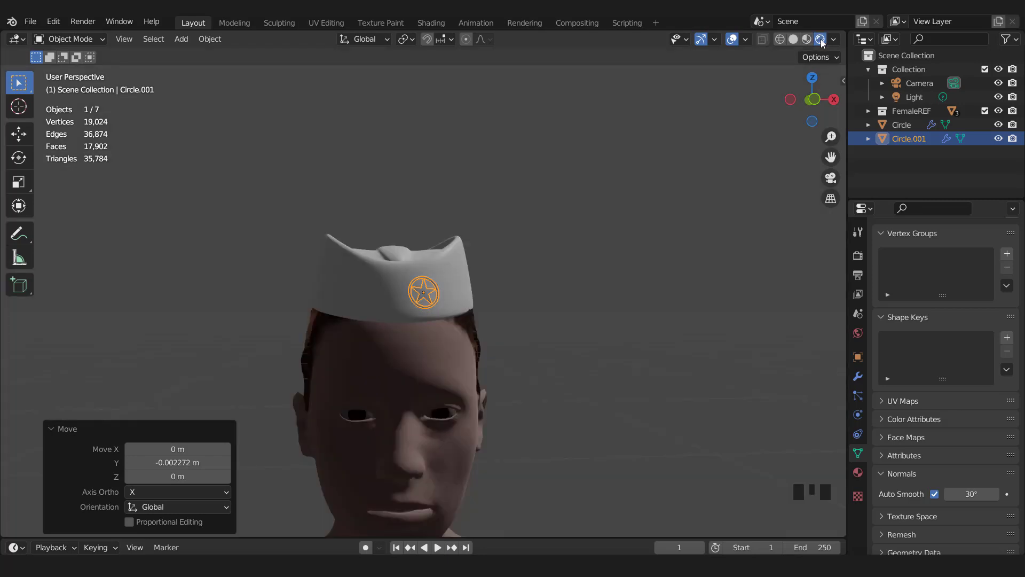
left_click(834, 40)
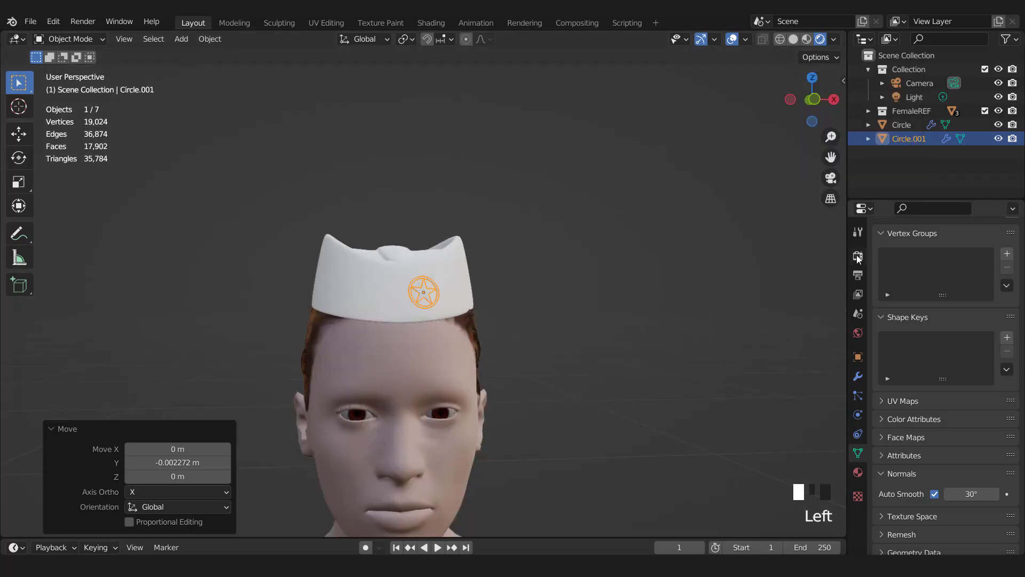
left_click(858, 255)
left_click(890, 306)
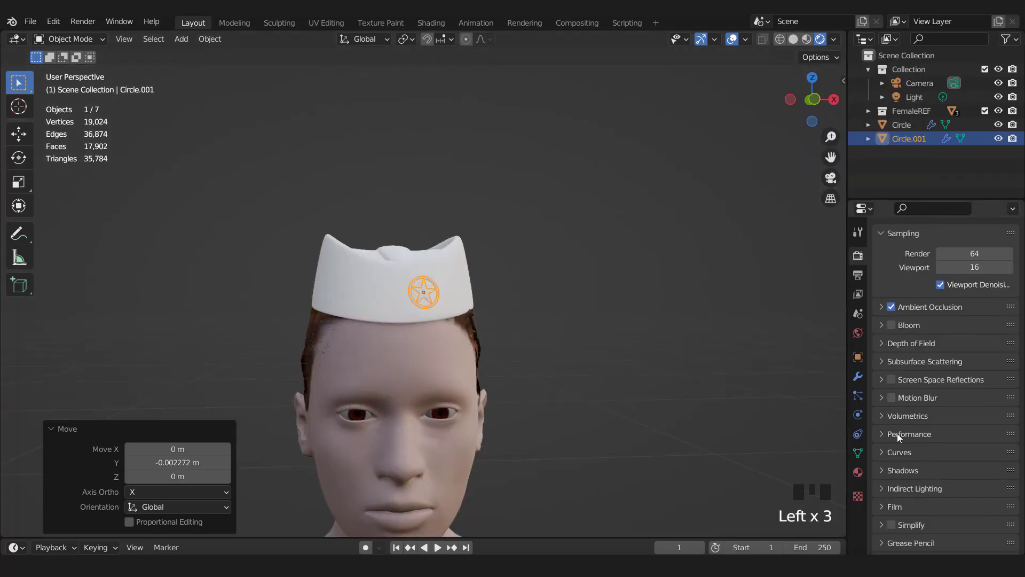
Enable the Transparent film background in the render settings and expand the Color Management settings.
scroll(897, 435, "down", 5)
left_click(884, 473)
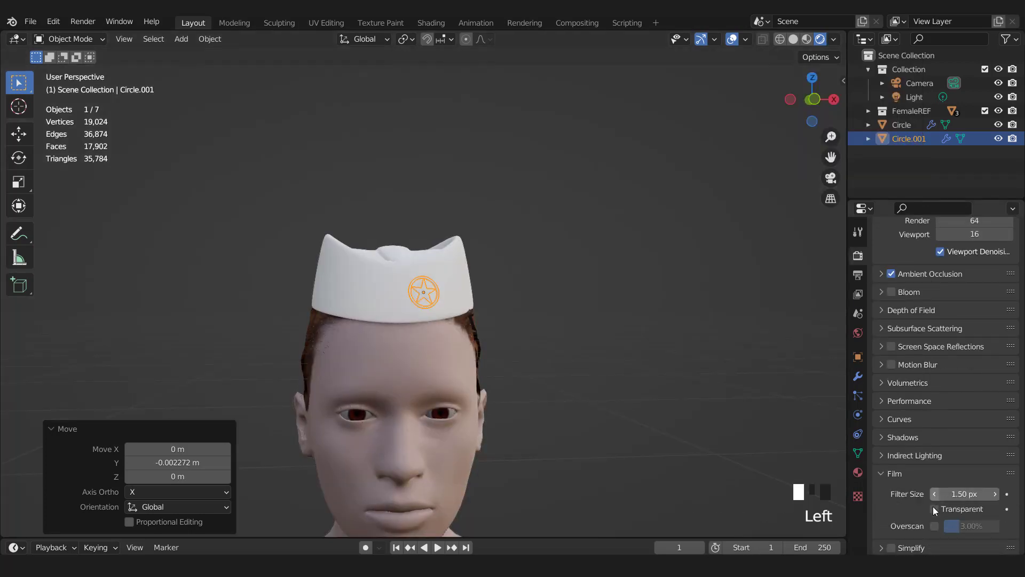
left_click(933, 508)
scroll(921, 479, "down", 11)
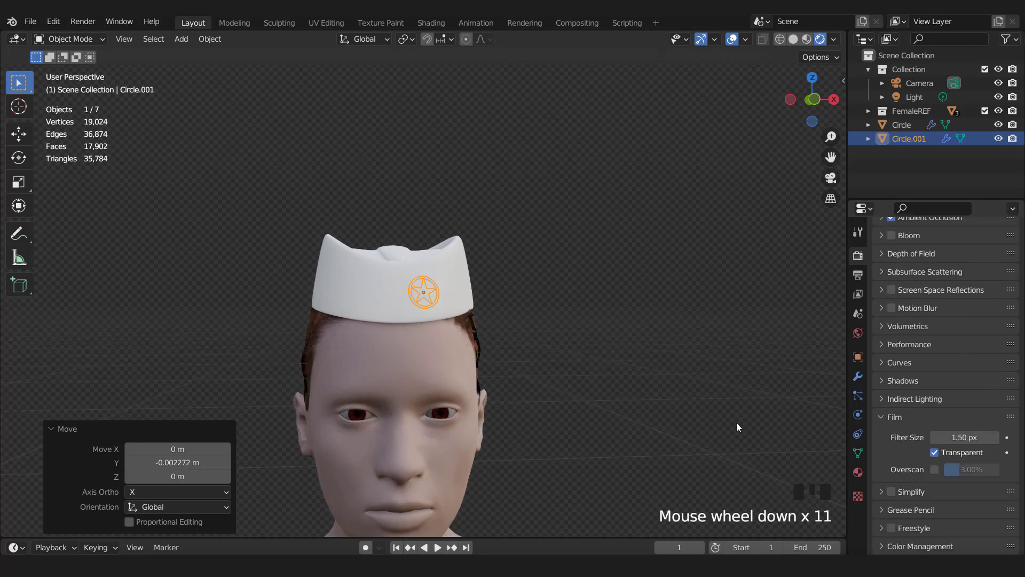
middle_click_drag(493, 316, 449, 320)
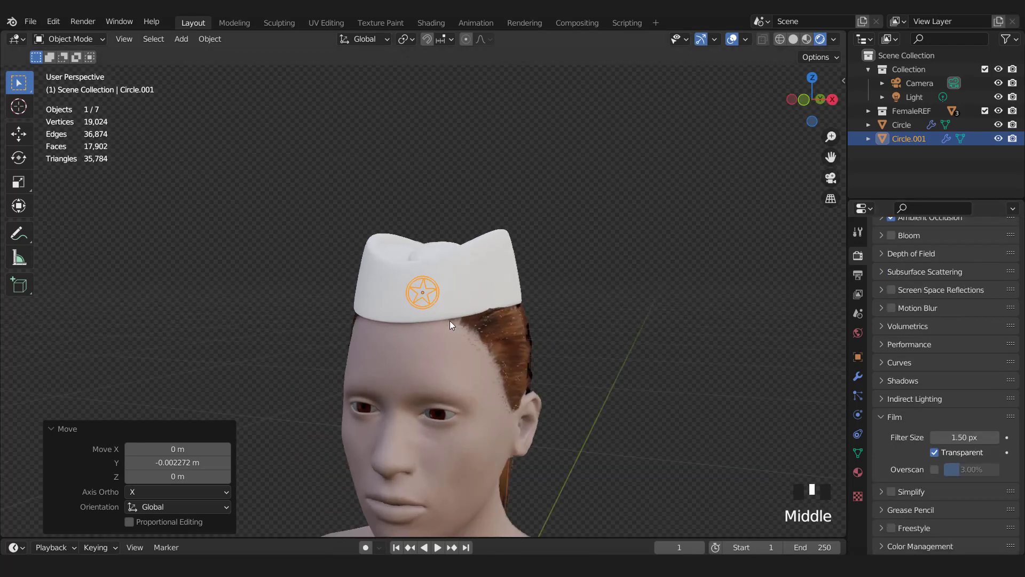
left_click(882, 546)
scroll(909, 522, "down", 6)
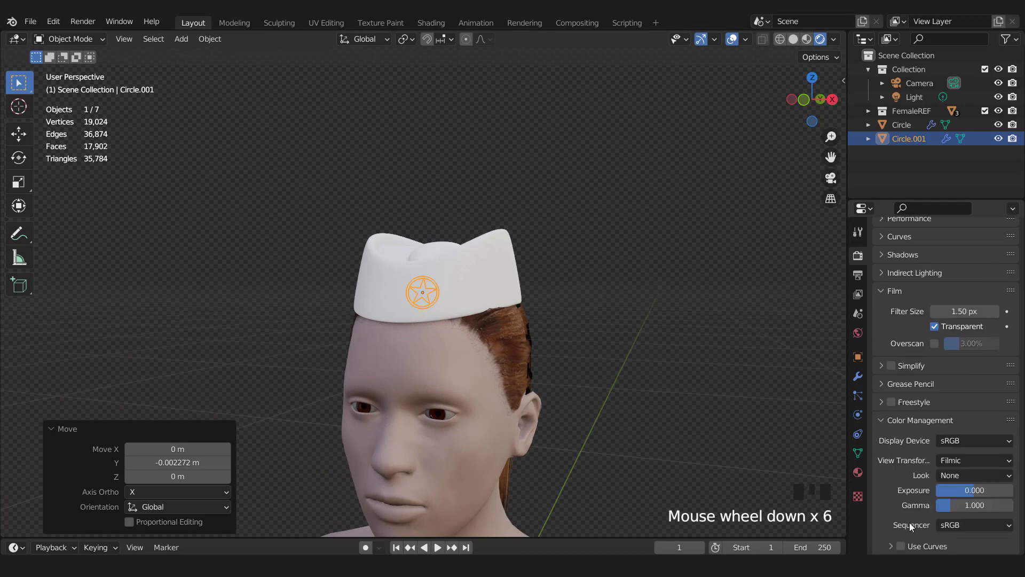
scroll(525, 318, "up", 2)
mouse_move(525, 318)
middle_mouse_down()
mouse_move(463, 304)
mouse_move(531, 310)
middle_mouse_up()
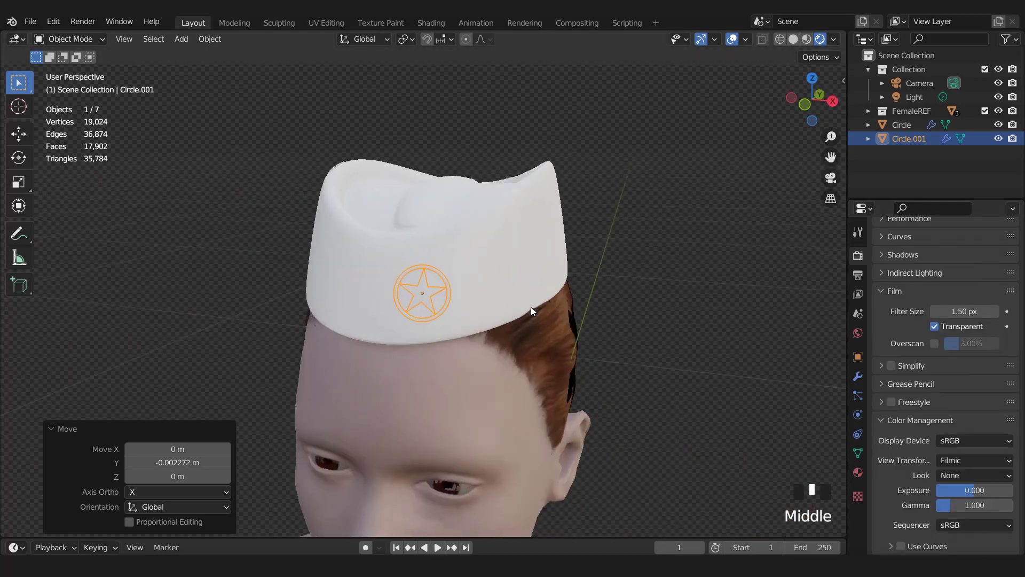
Create a new material for the star emblem and set its base color to a golden orange.
left_click(858, 472)
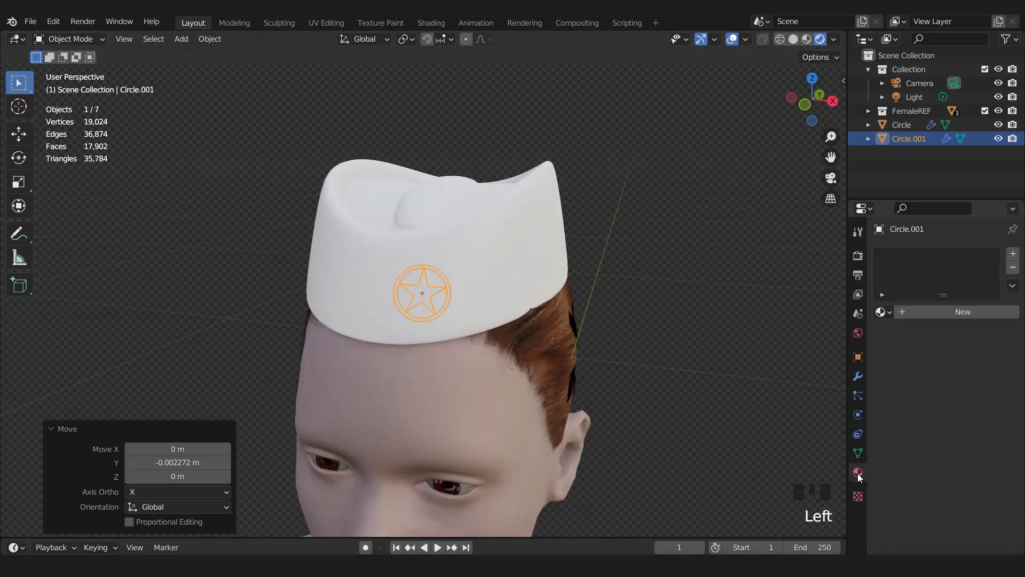
left_click(963, 314)
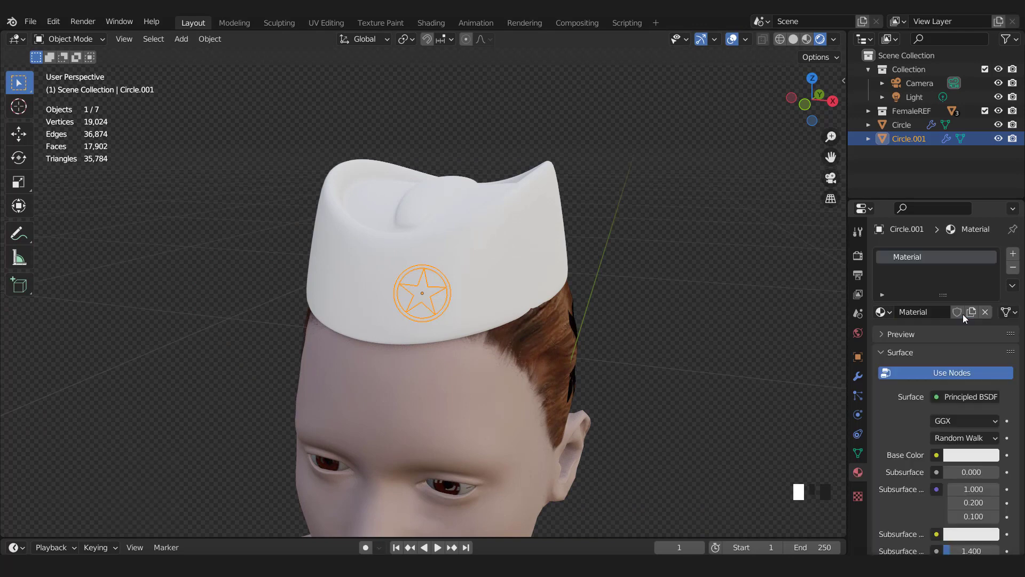
left_click(971, 455)
left_click(914, 336)
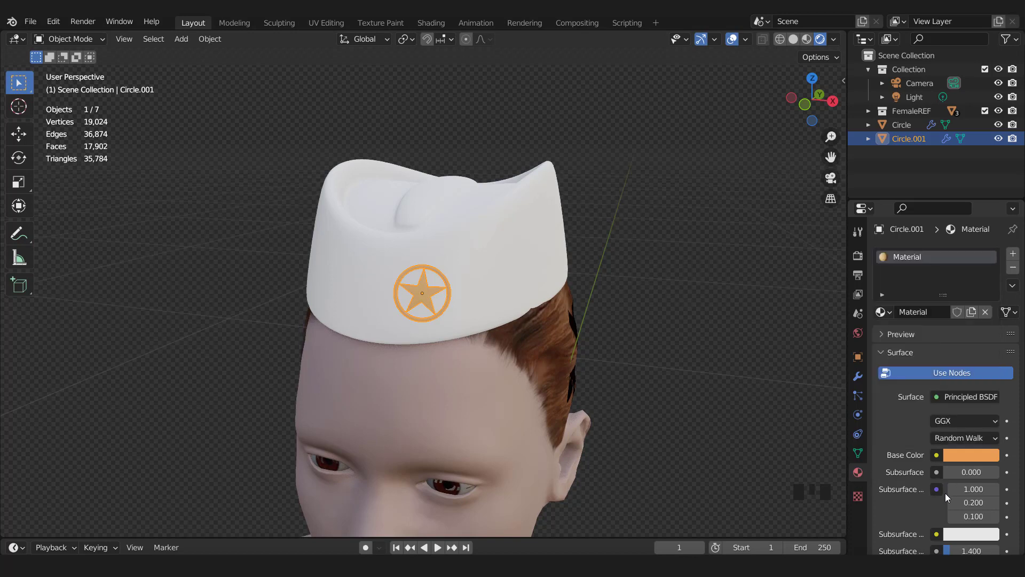
Set the emblem material's Metallic value to 1.000 and inspect the golden star on the hat.
scroll(945, 492, "down", 4)
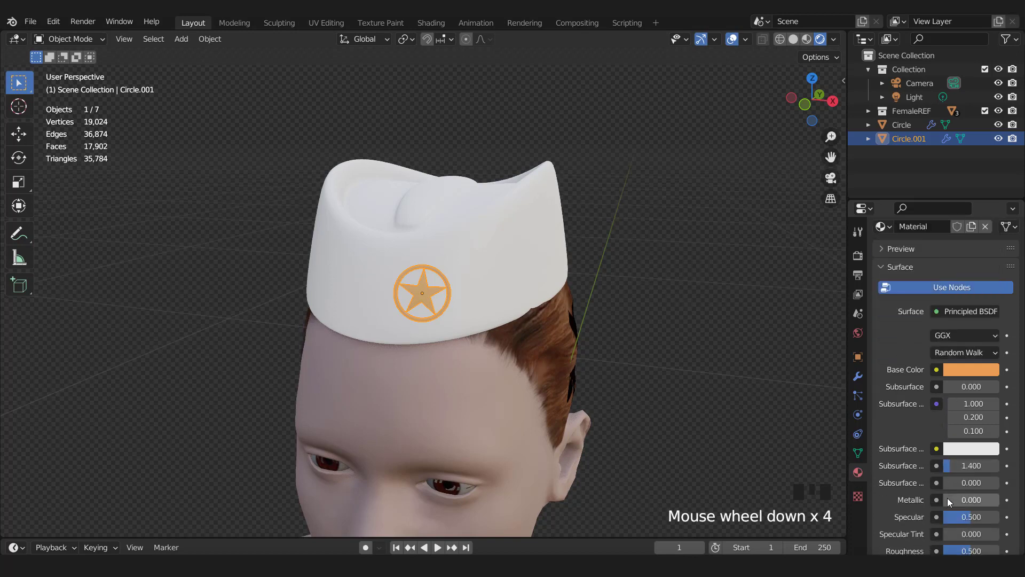
left_click_drag(948, 499, 999, 499)
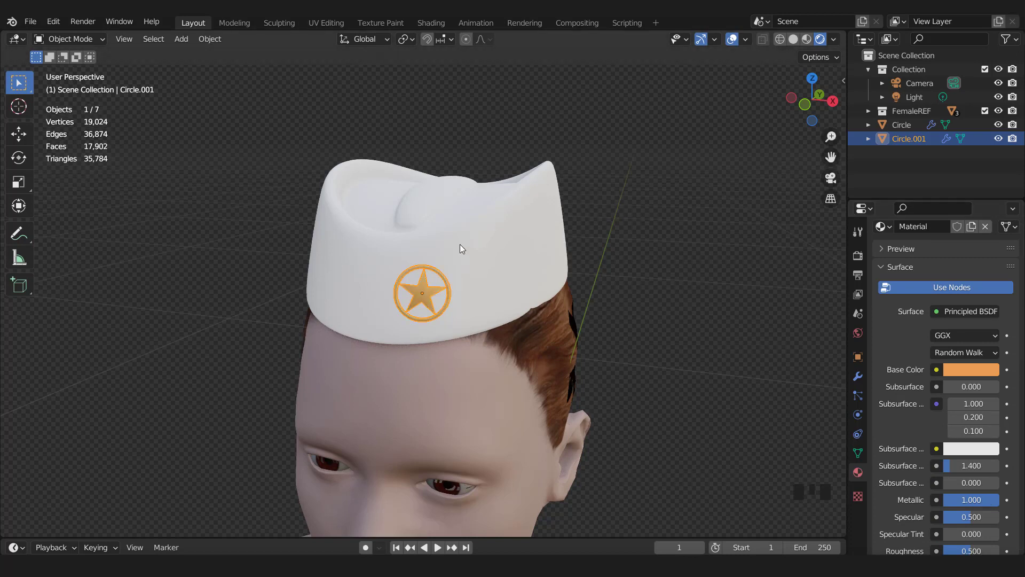
scroll(462, 270, "down", 2)
middle_click_drag(459, 268, 430, 251)
scroll(430, 251, "up", 1)
scroll(452, 258, "up", 6)
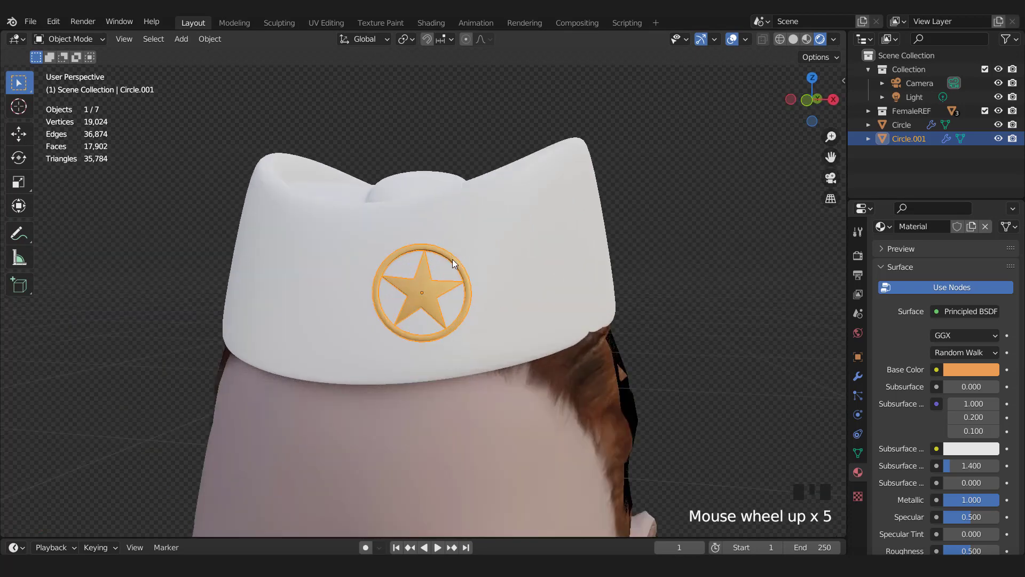
Create a new material for the hat and set its base color to pink with hue 0.962 and saturation 0.809.
scroll(453, 258, "down", 7)
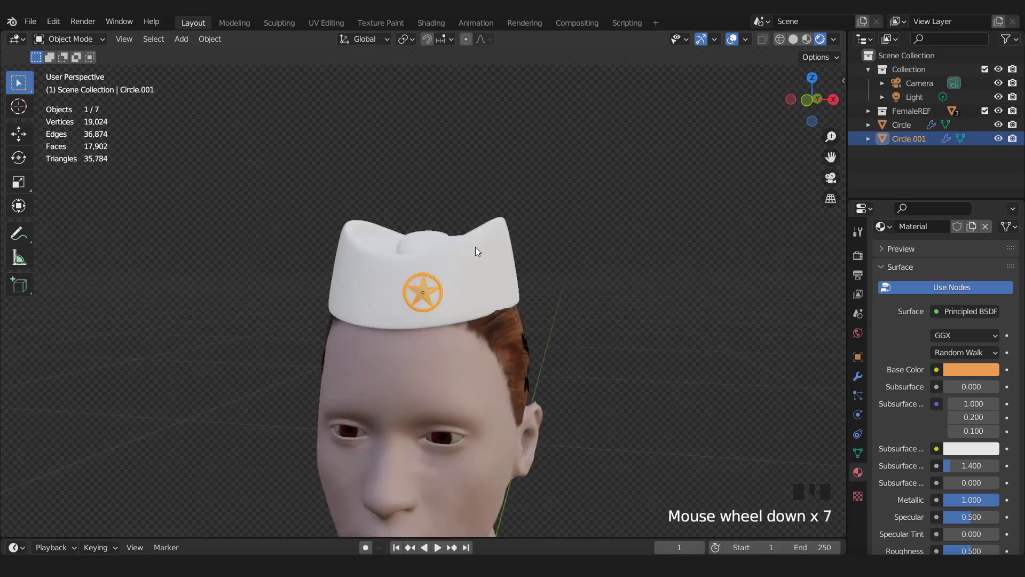
left_click(475, 246)
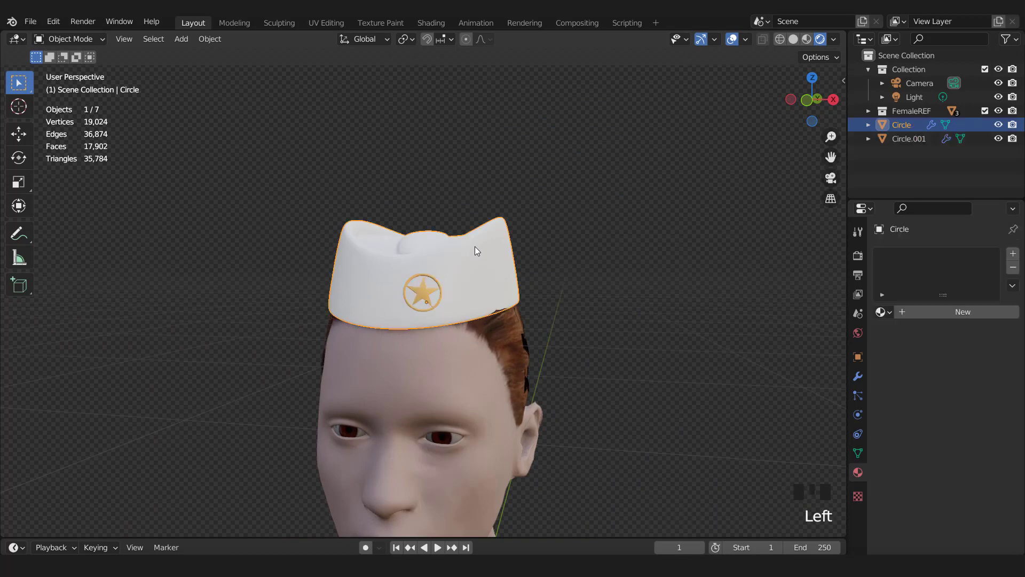
left_click(892, 311)
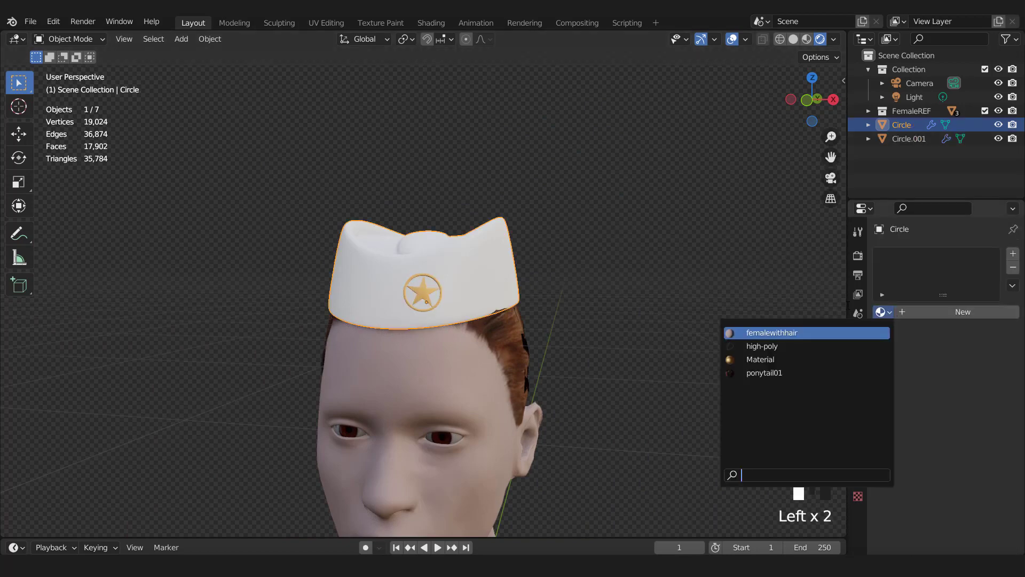
left_click(965, 312)
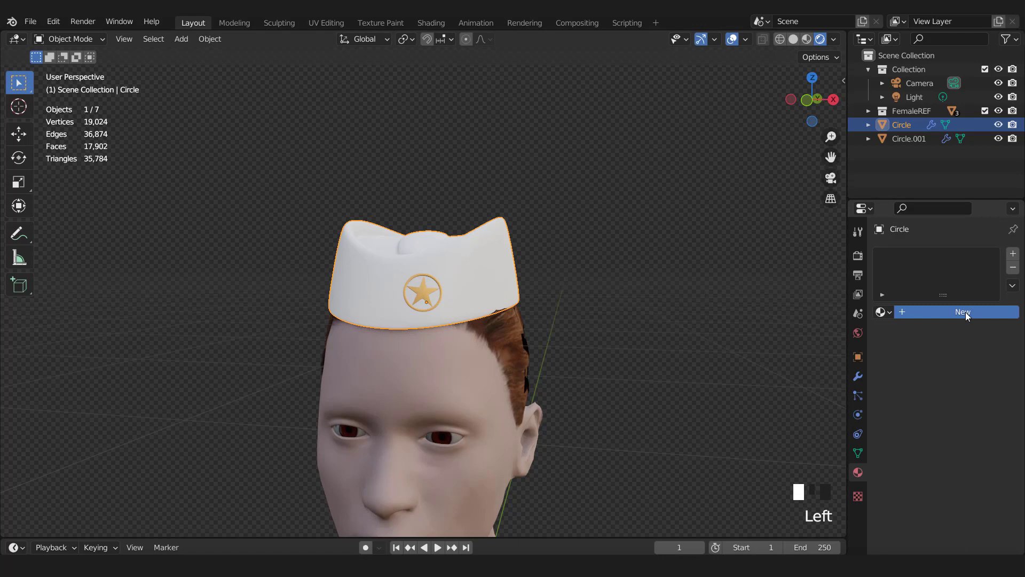
left_click(966, 453)
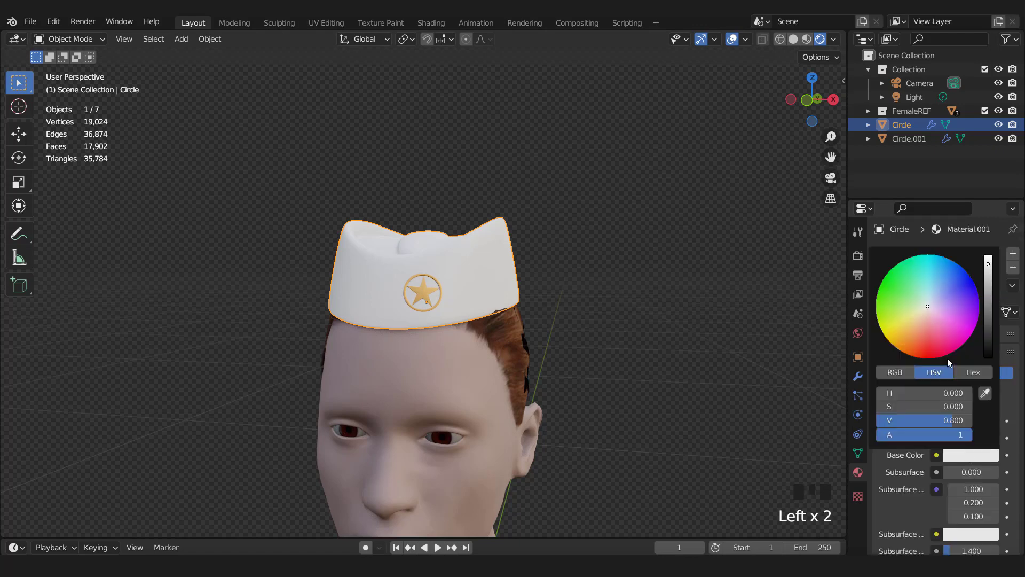
left_click(936, 333)
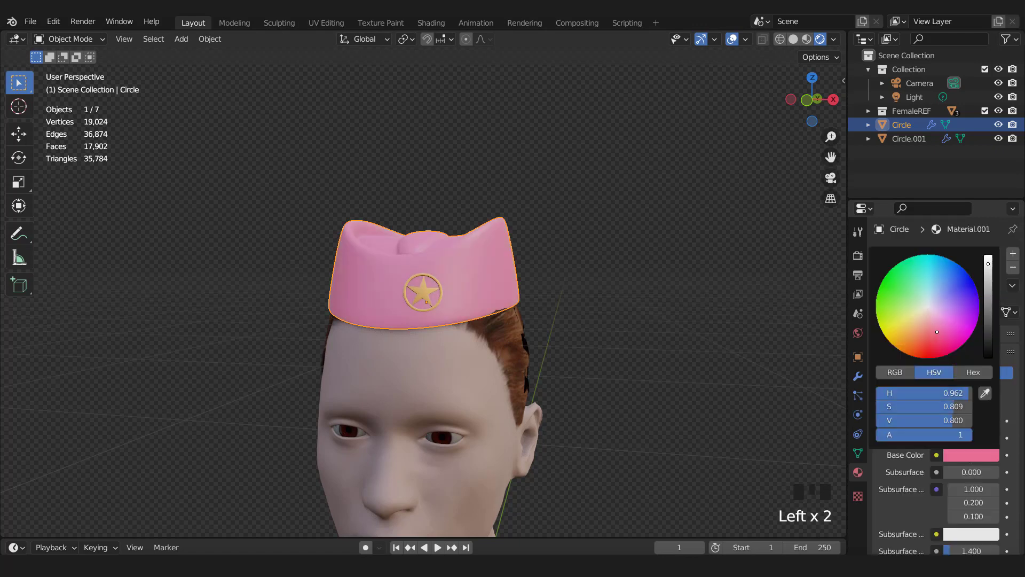
Set the hat material's Roughness to 1.000 and darken its pink base color to a value of about 0.313.
scroll(947, 428, "down", 8)
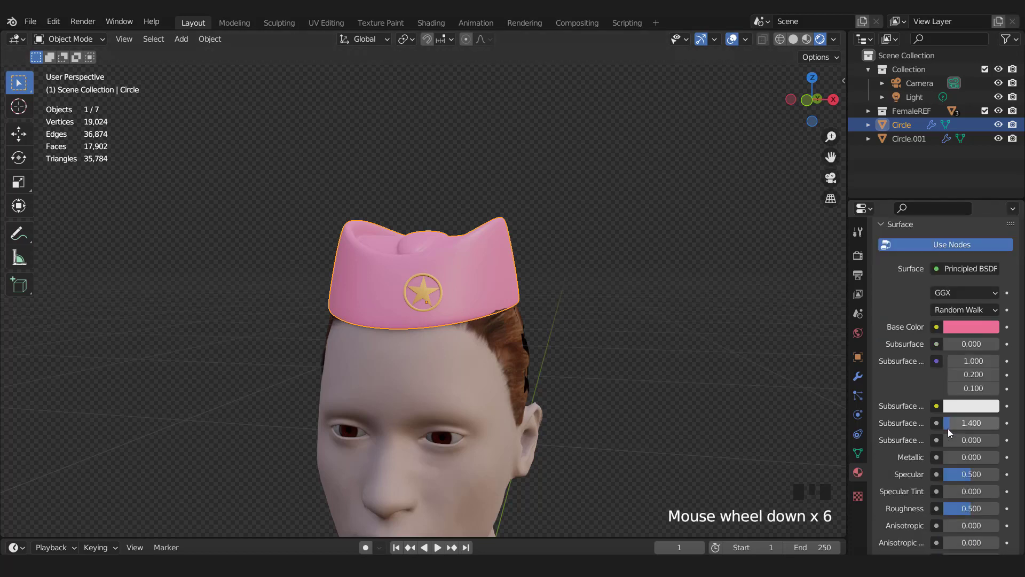
left_click_drag(969, 465, 998, 465)
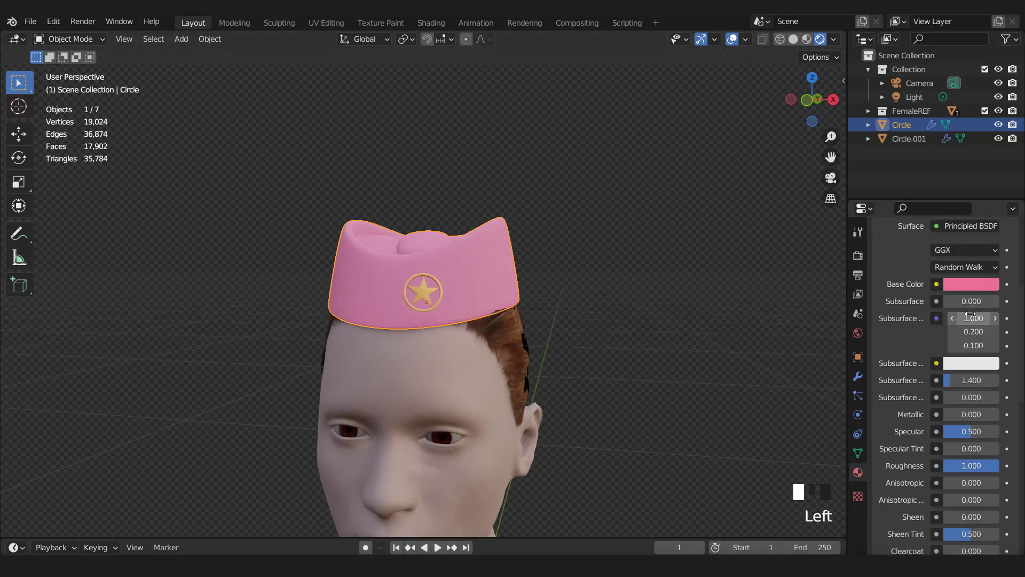
scroll(969, 313, "up", 8)
left_click(964, 455)
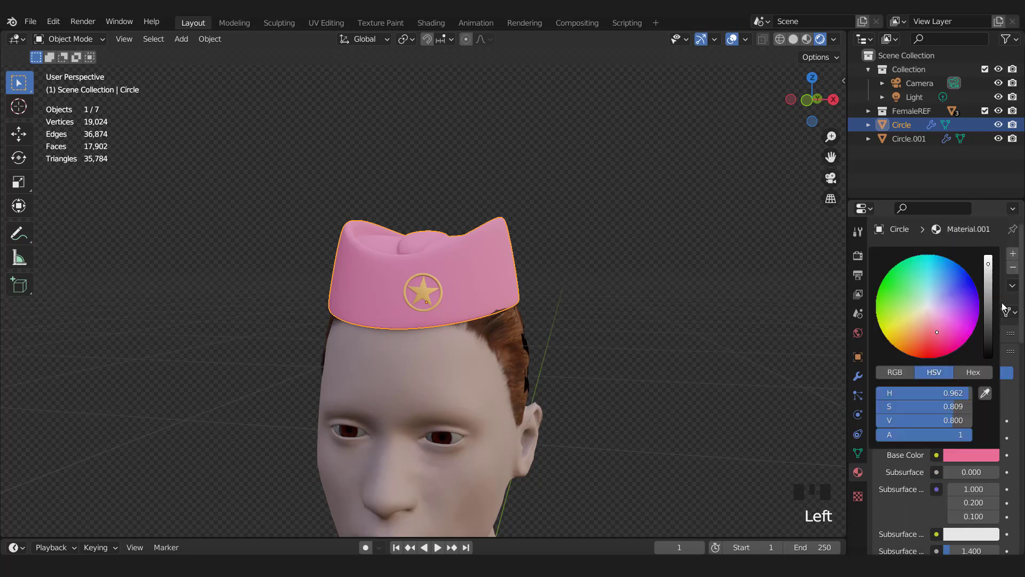
left_click_drag(988, 277, 988, 296)
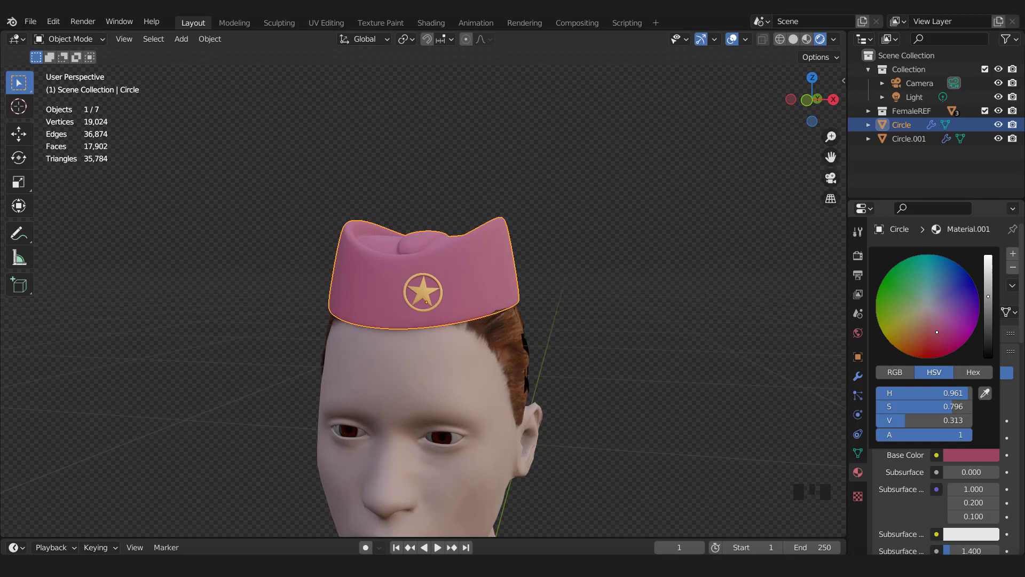
Try the Medium High Contrast and High Contrast looks in the render's Color Management, and settle on Very High Contrast.
scroll(519, 416, "down", 5)
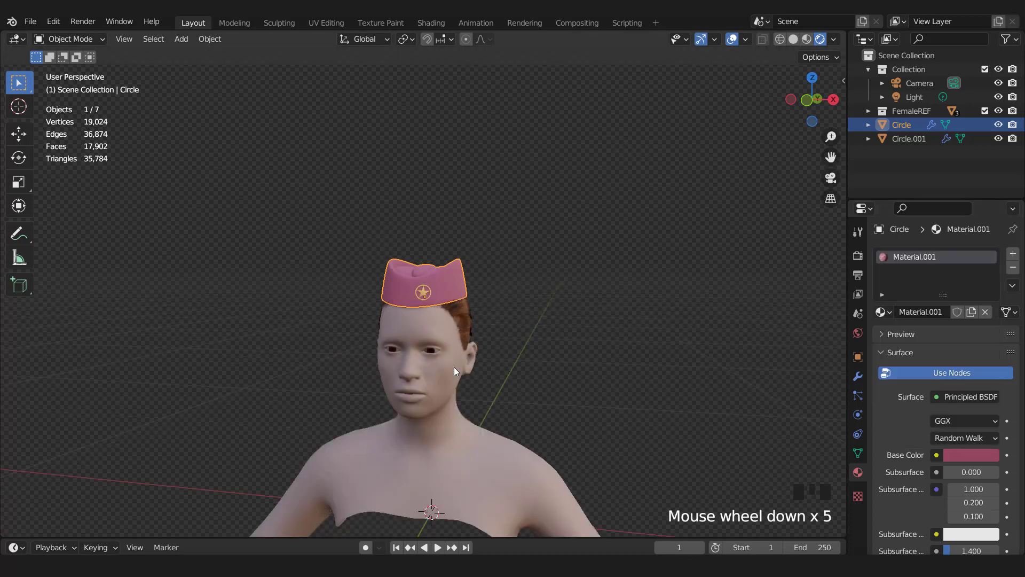
middle_click_drag(454, 366, 459, 325)
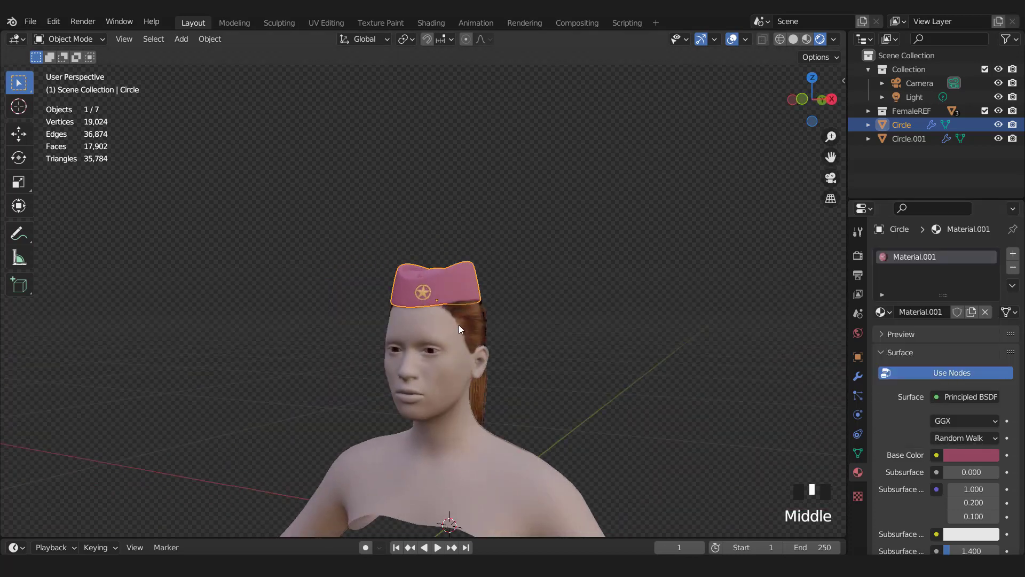
scroll(463, 318, "up", 5)
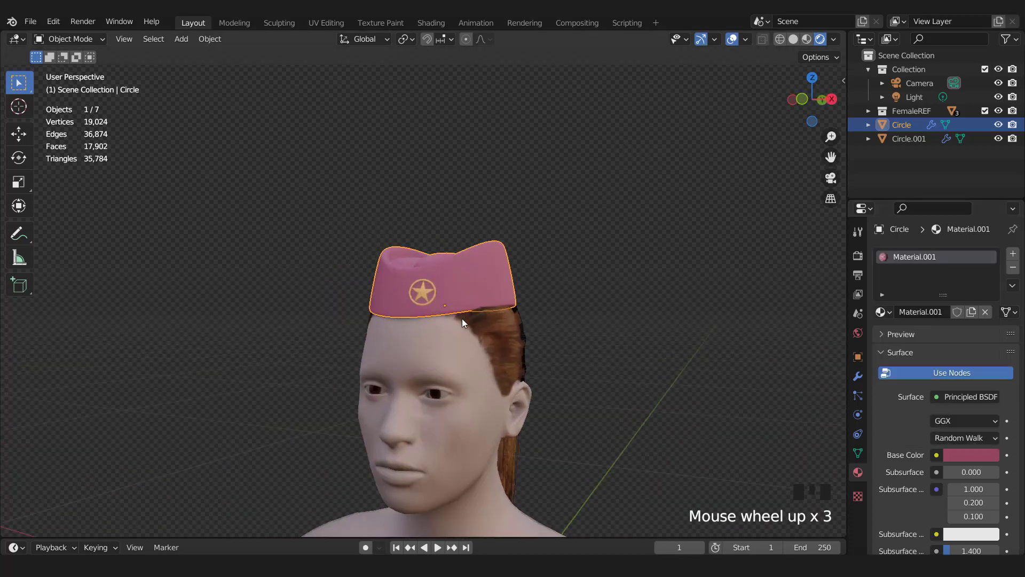
left_click(858, 256)
scroll(904, 467, "down", 6)
scroll(904, 468, "down", 8)
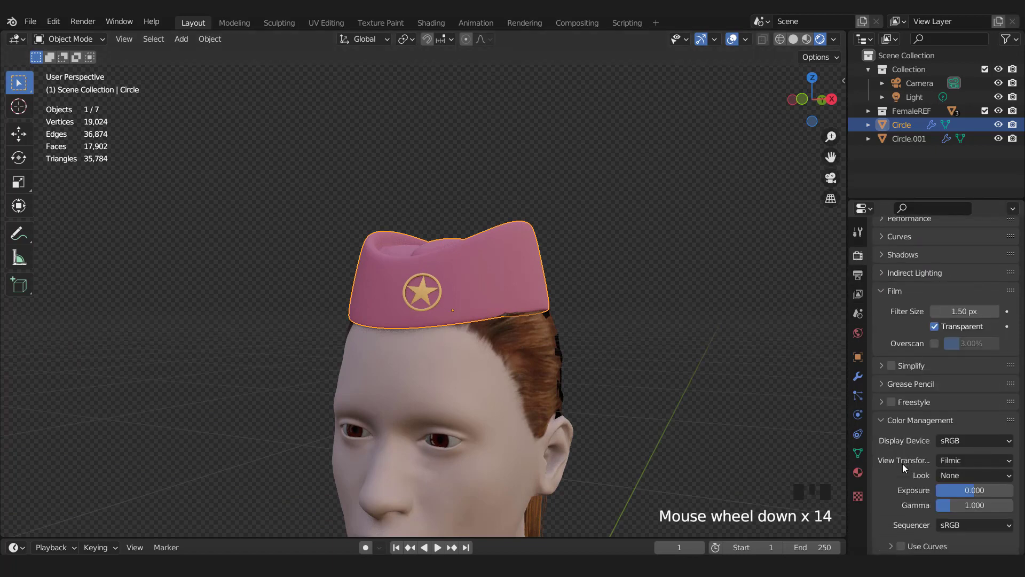
left_click(939, 475)
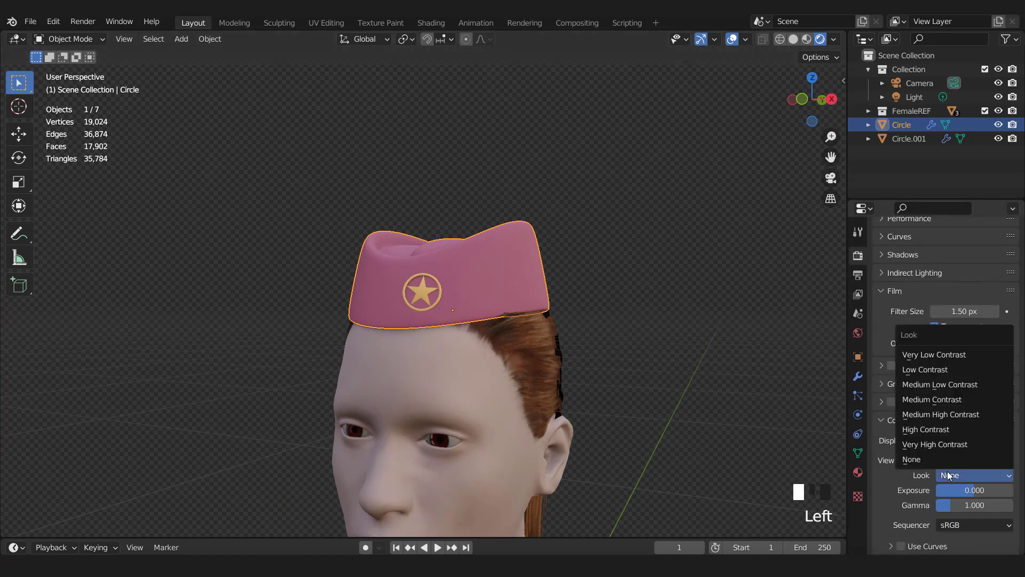
left_click(933, 414)
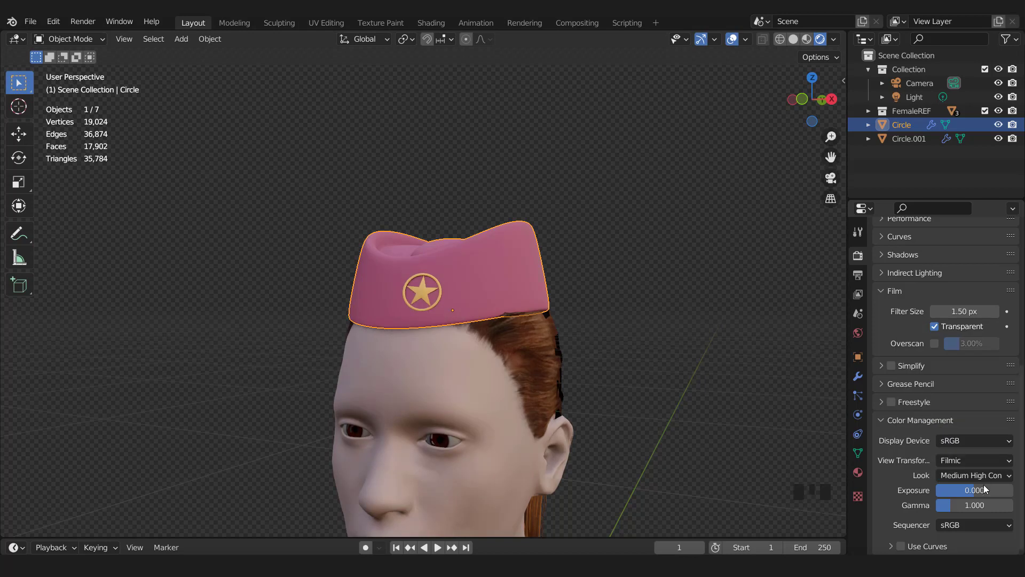
left_click(968, 475)
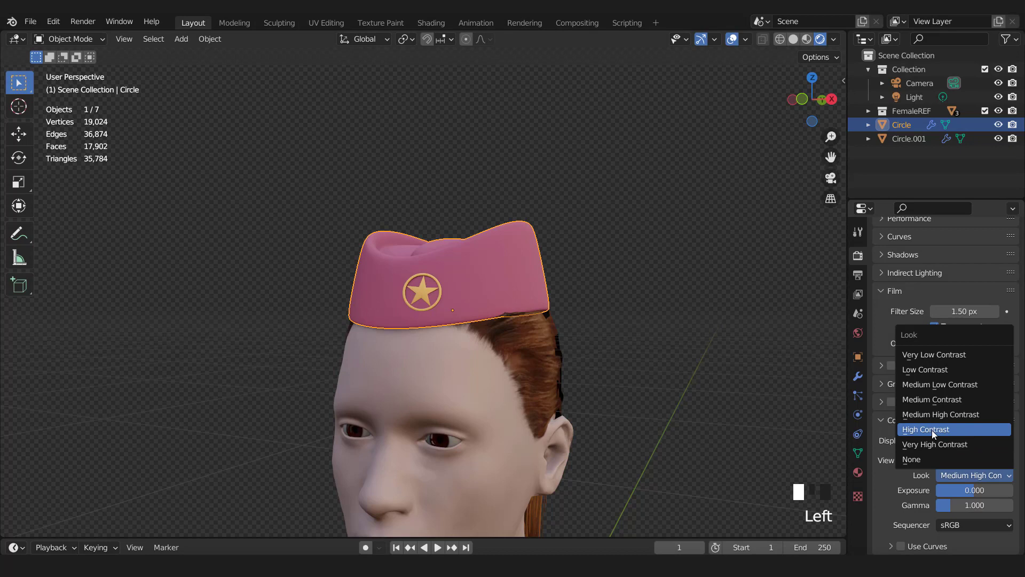
left_click(931, 431)
left_click(962, 474)
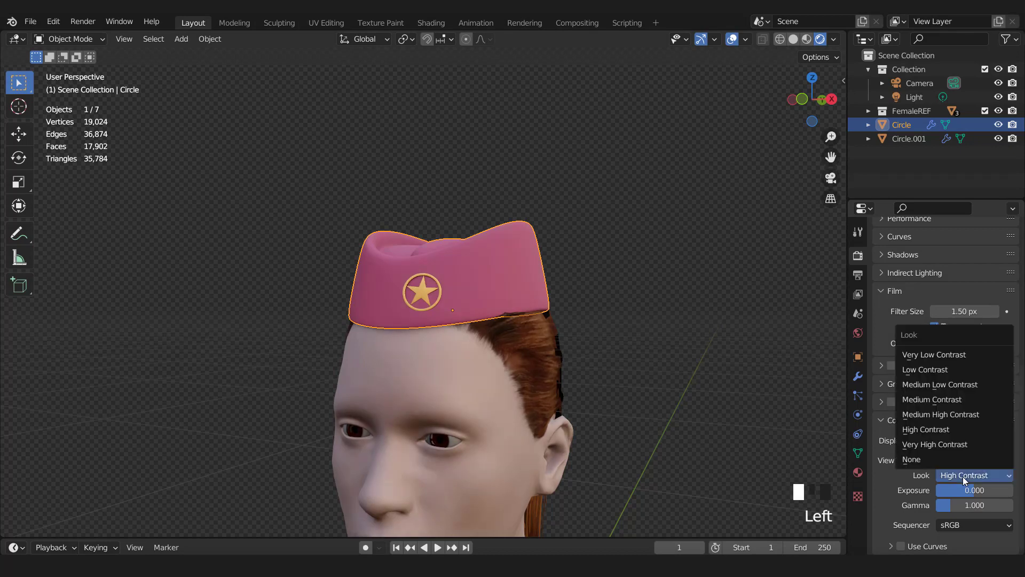
left_click(940, 444)
Inspect the hat on the head from the front and at an angle with the viewport overlays hidden, and restore the overlays.
scroll(450, 349, "down", 2)
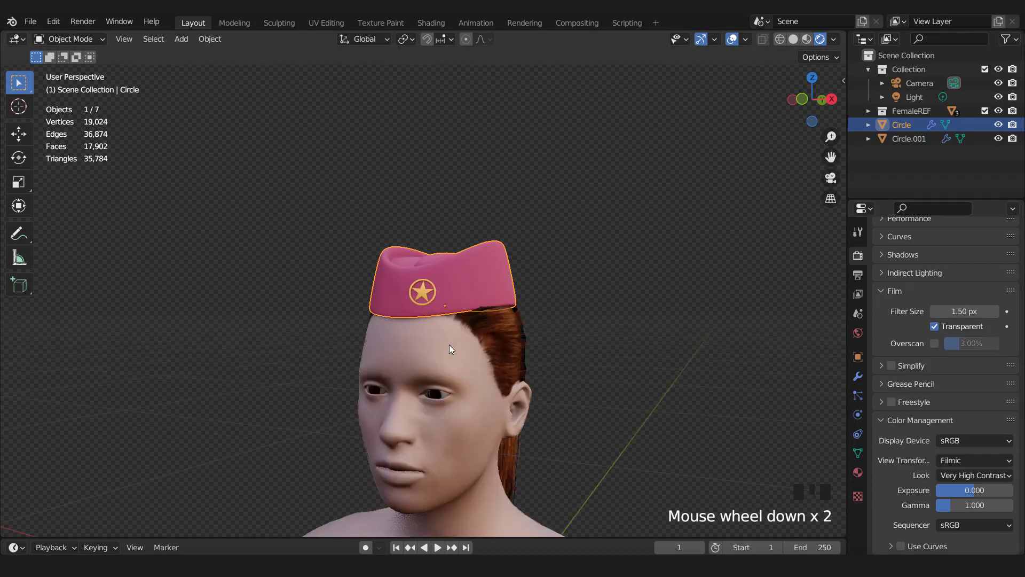
middle_click_drag(449, 348, 532, 322)
key("KP_1")
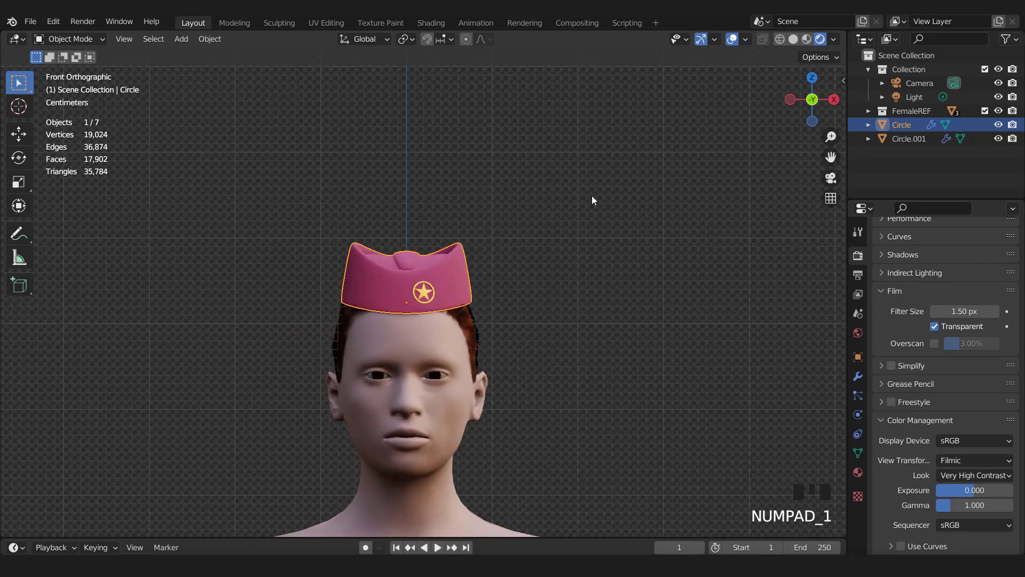
left_click(732, 39)
scroll(514, 332, "up", 3)
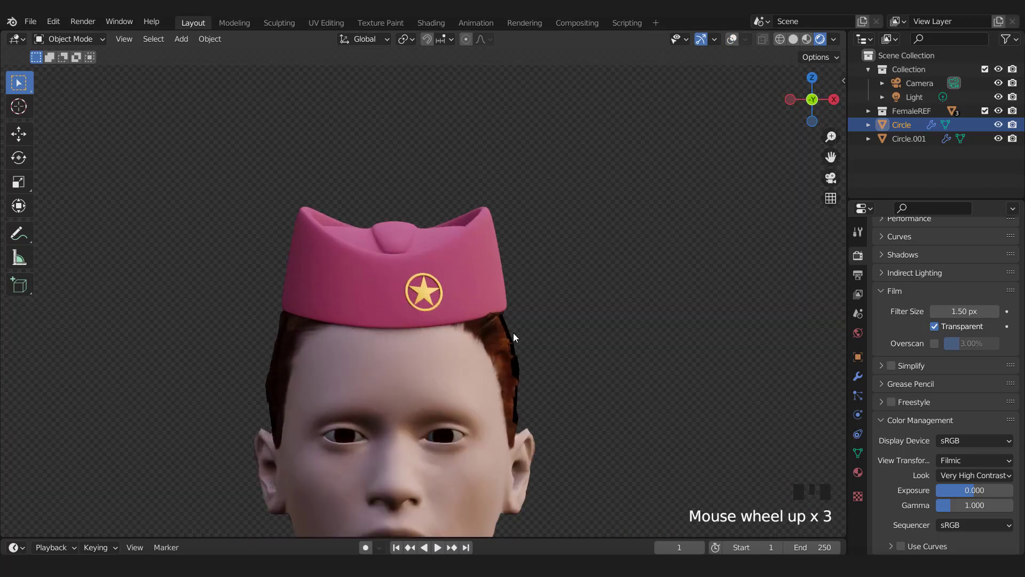
scroll(513, 332, "down", 3)
middle_click(463, 324)
middle_click_drag(462, 325, 460, 325)
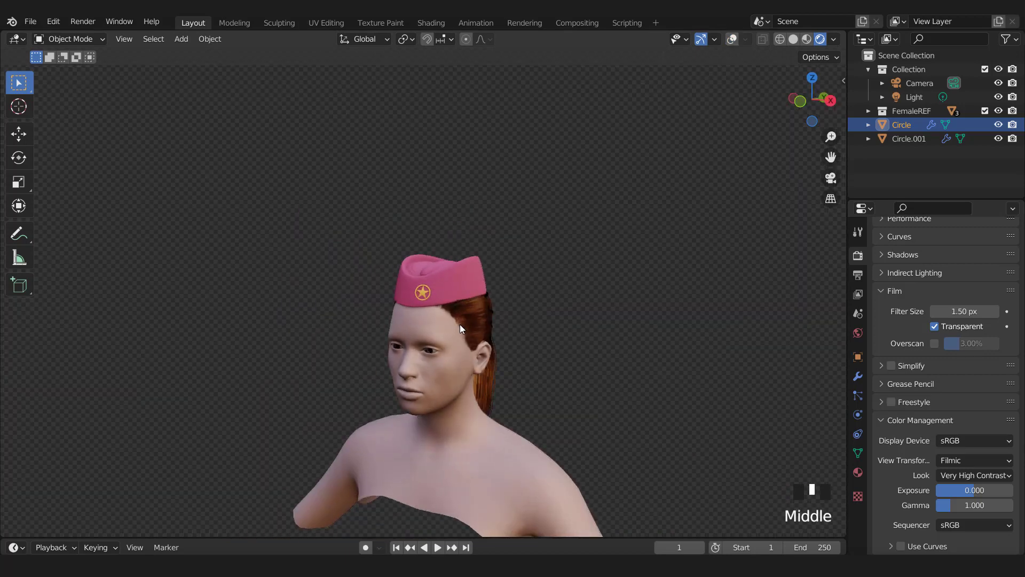
scroll(460, 322, "up", 2)
left_click(732, 41)
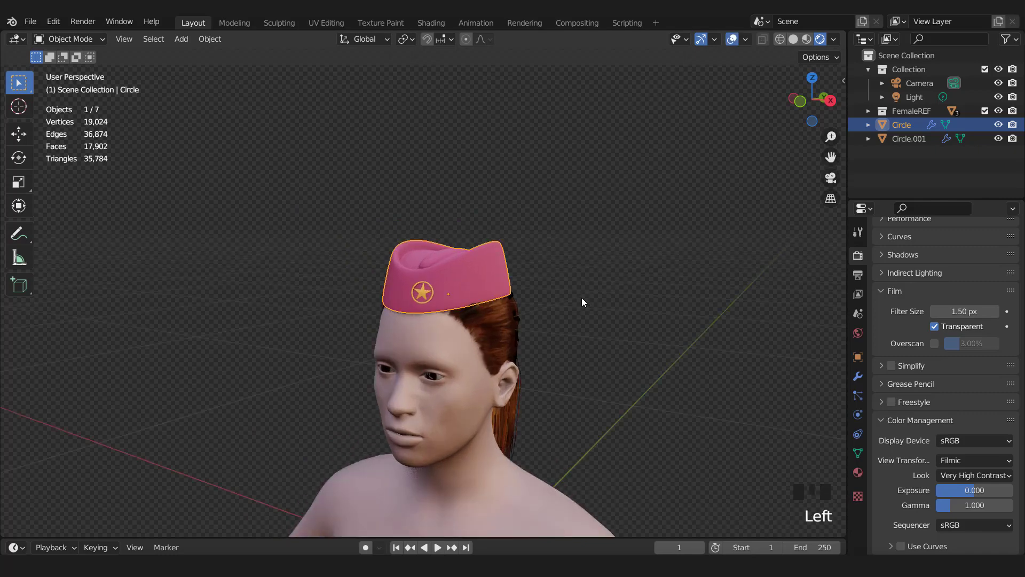